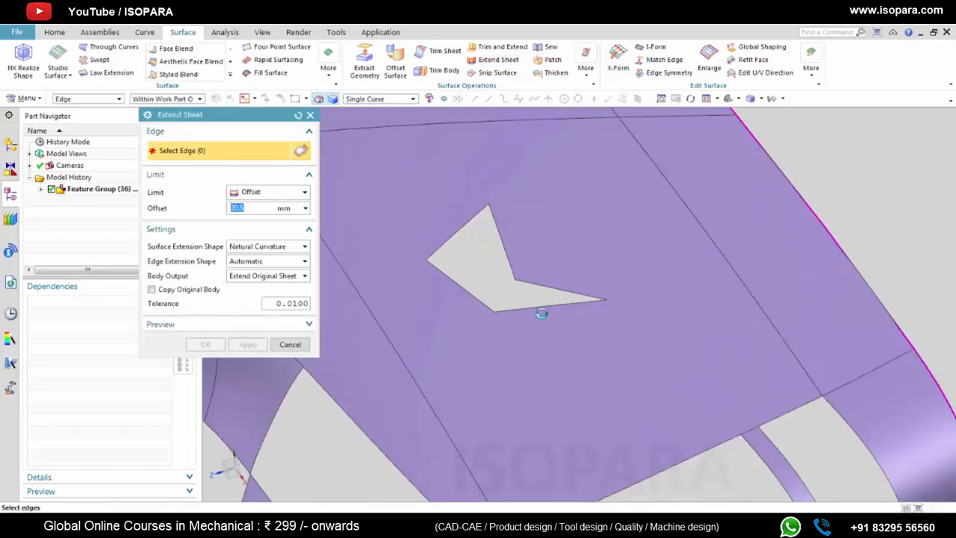
Step: Extend the two lower edges of the irregular hole in the large face by a 29 mm offset
click(548, 309)
scroll(533, 306, up, 3)
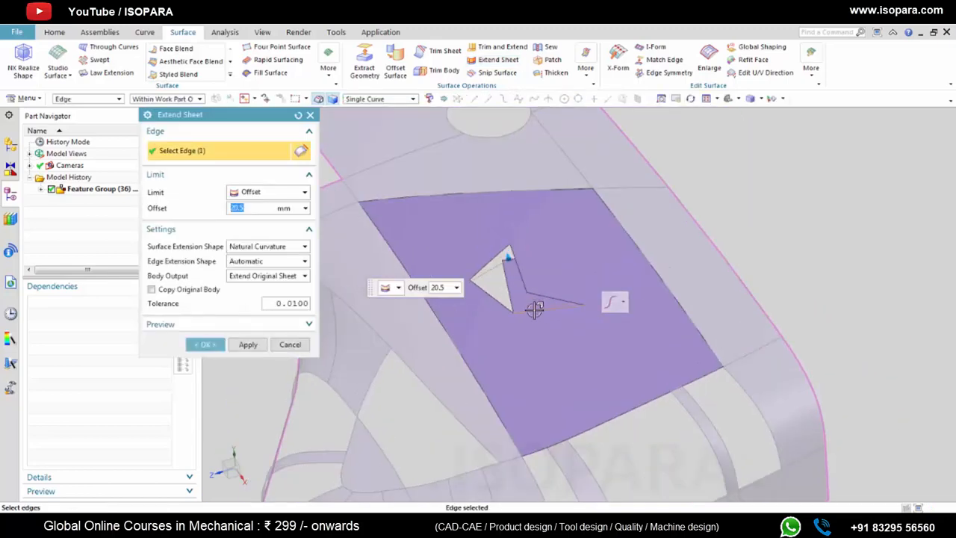
click(490, 297)
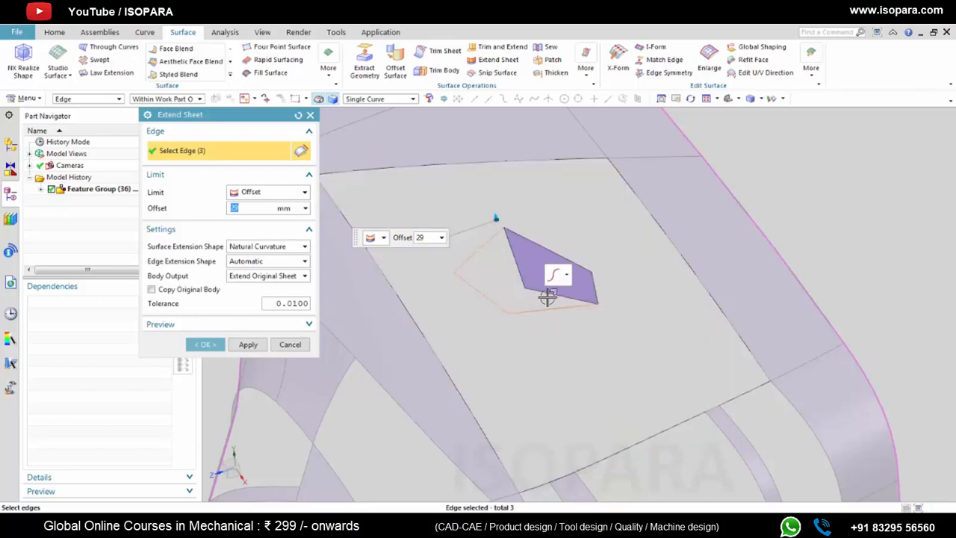
shift+click(496, 241)
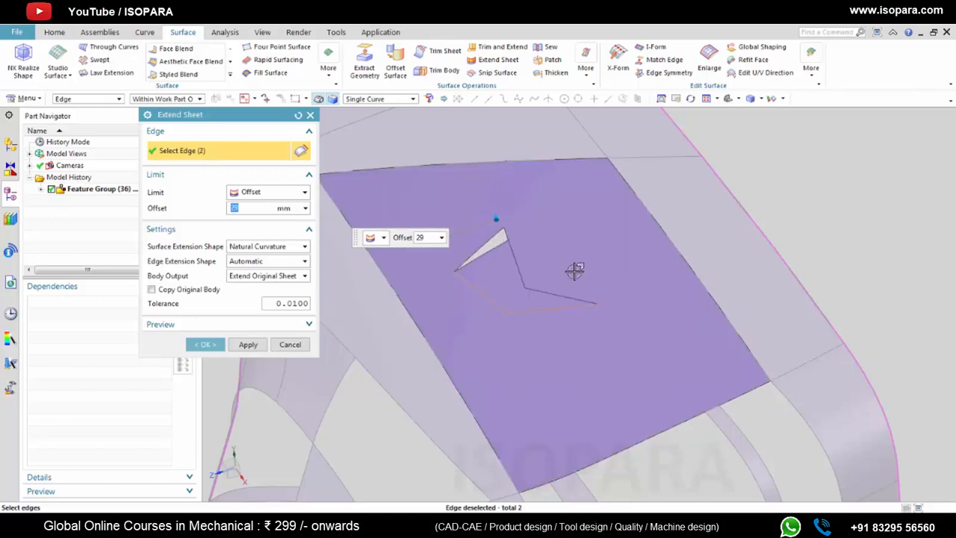
middle_click(555, 148)
Step: Extend the long lower edge of the remaining sliver gap in the large face by 29 mm
click(495, 60)
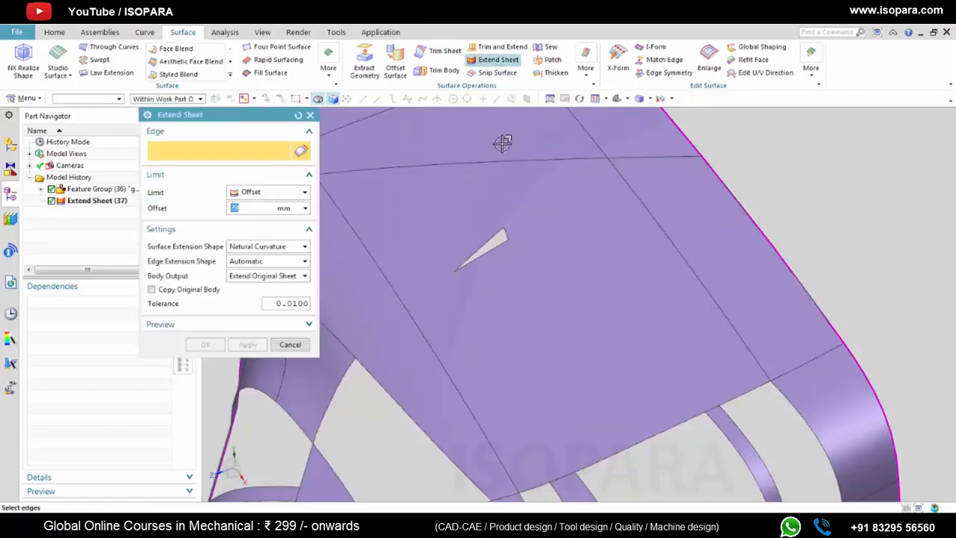
click(486, 245)
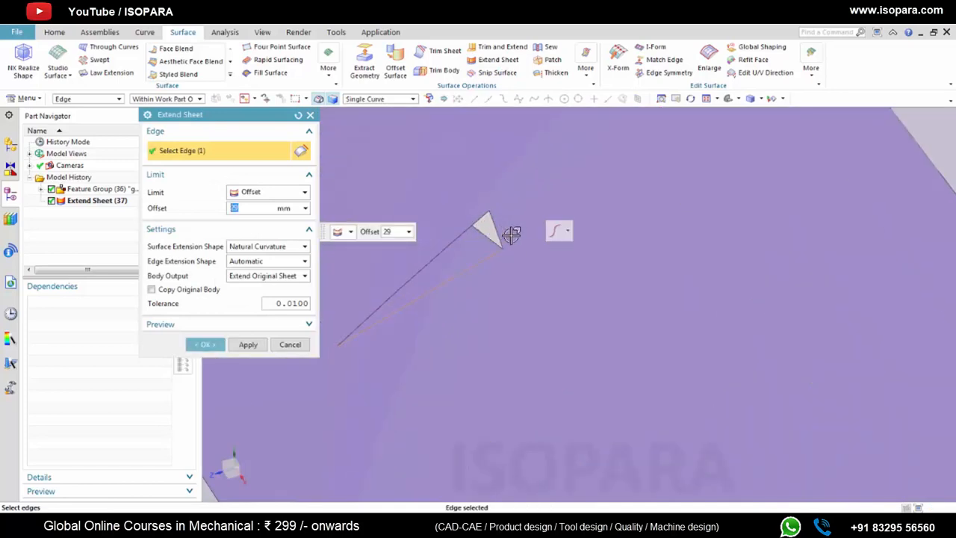
click(493, 226)
shift+click(499, 233)
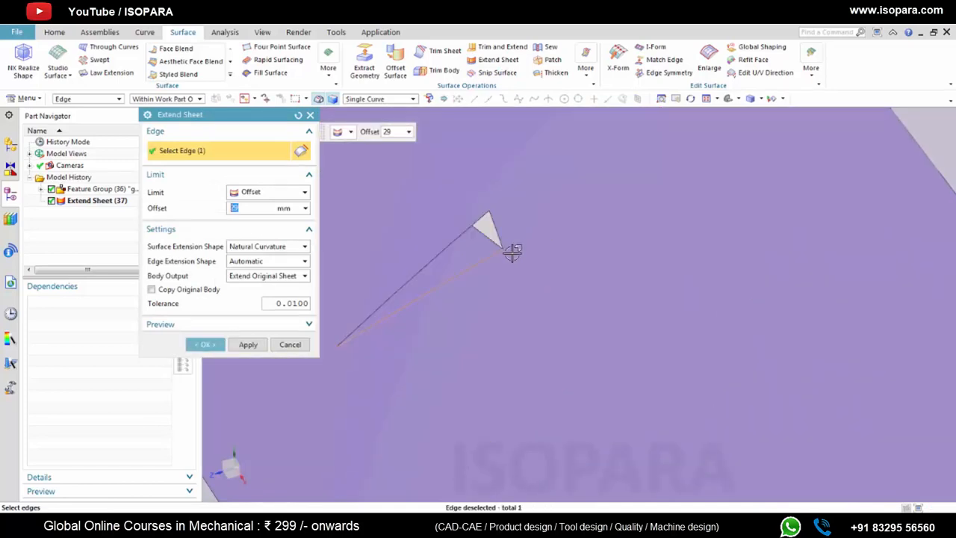
middle_click(478, 254)
Step: Extend the edges of the last small triangular gap in the large face by 29 mm to close it
click(497, 60)
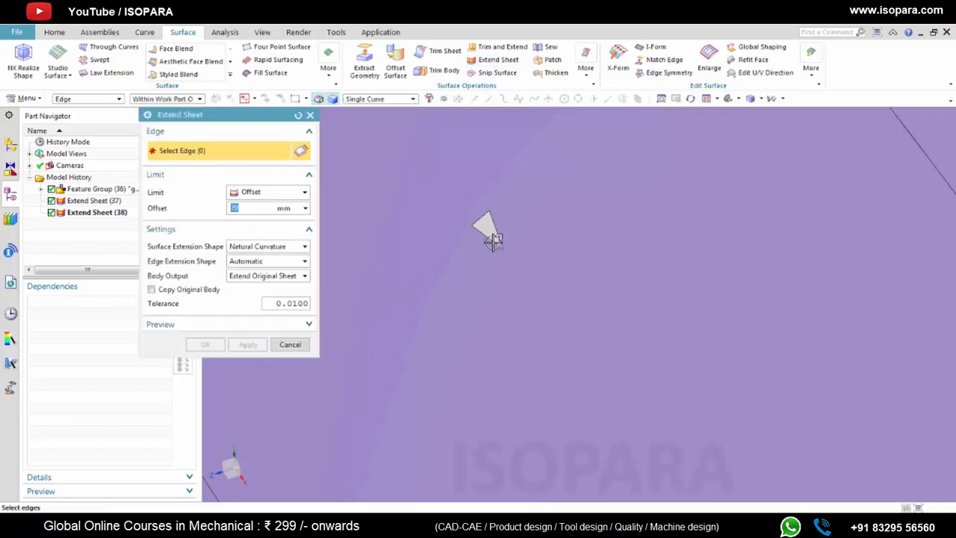
click(480, 226)
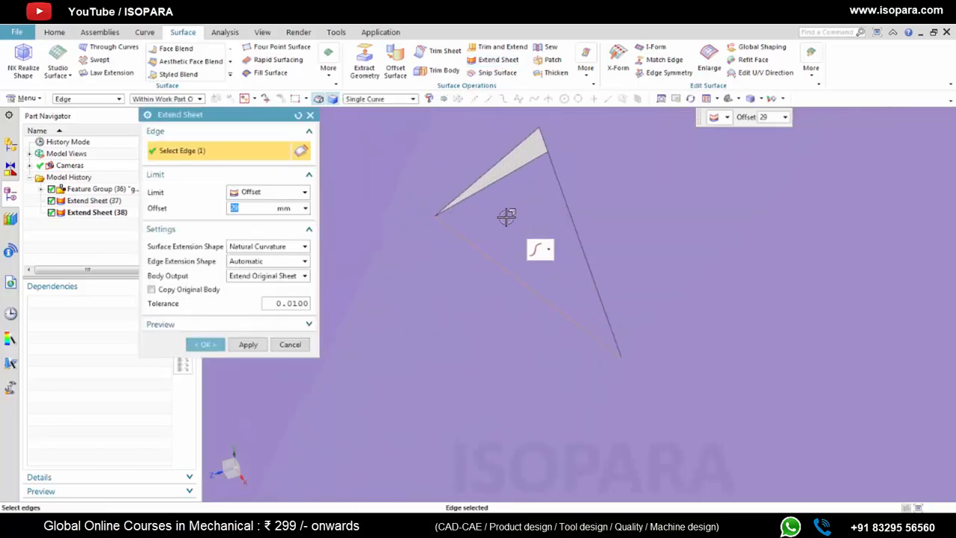
scroll(523, 172, up, 1)
click(549, 137)
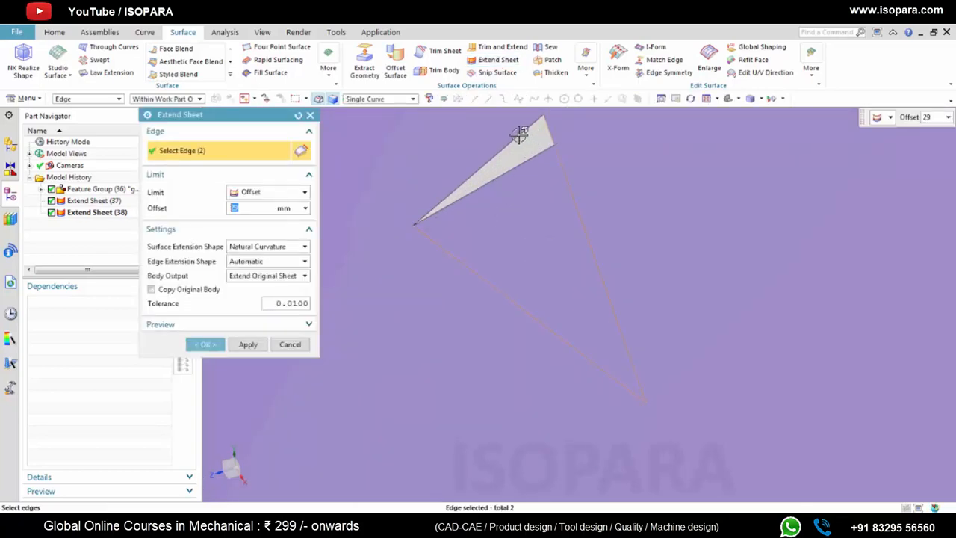
click(519, 136)
middle_click(534, 187)
Step: Extend the upper arc edges of the round hole by 29 mm, up to the adjoining face boundary
scroll(546, 277, down, 5)
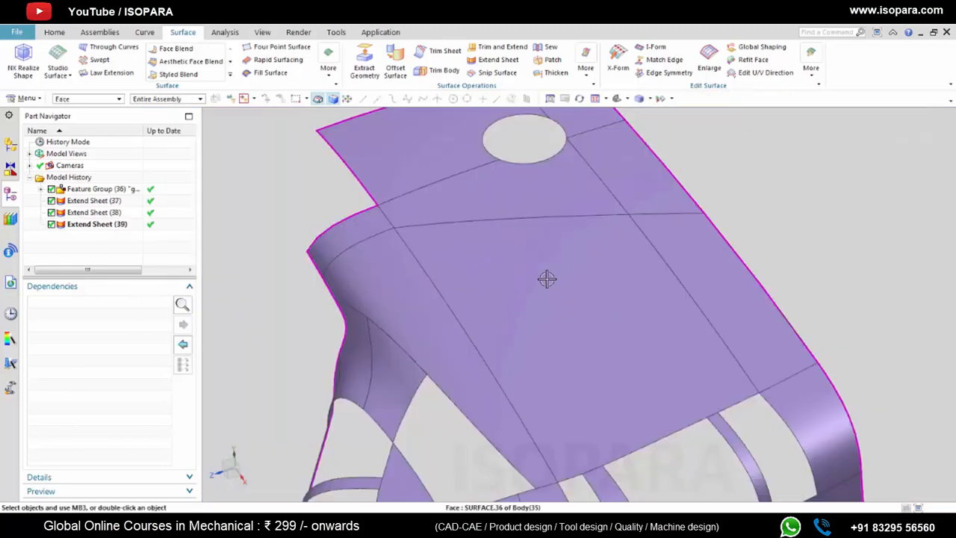
scroll(561, 298, up, 3)
middle_drag(558, 267, 425, 252)
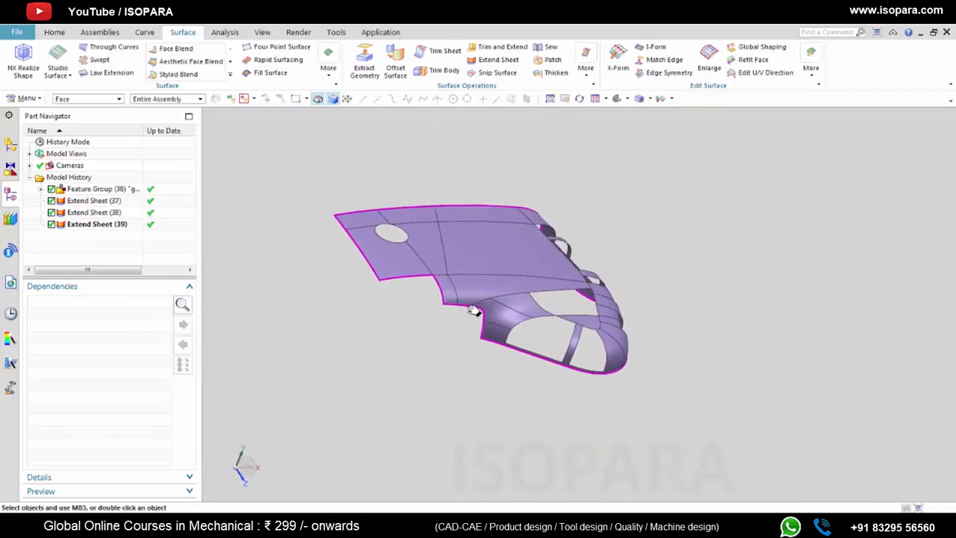
scroll(491, 275, up, 3)
middle_drag(502, 277, 480, 288)
scroll(522, 336, up, 3)
scroll(523, 314, down, 3)
scroll(517, 224, up, 3)
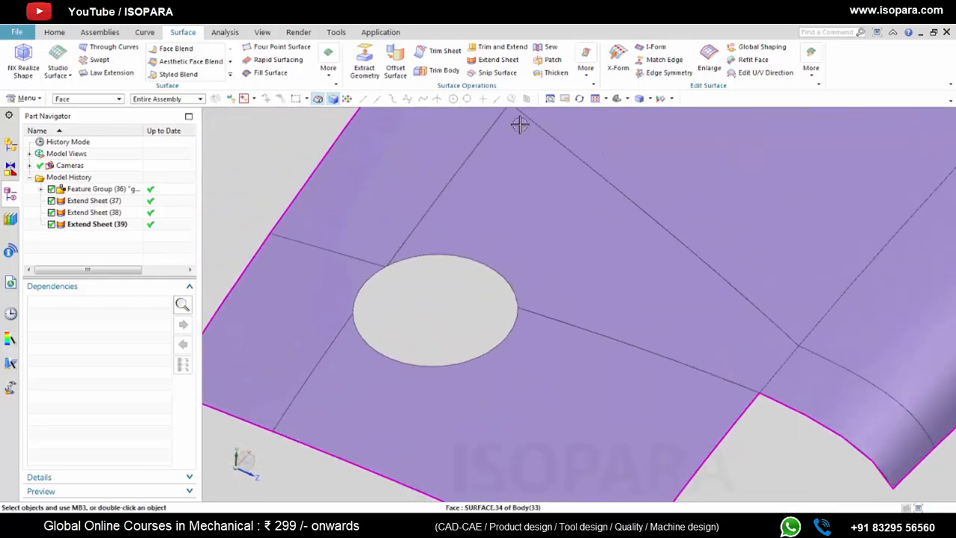
click(495, 59)
click(511, 278)
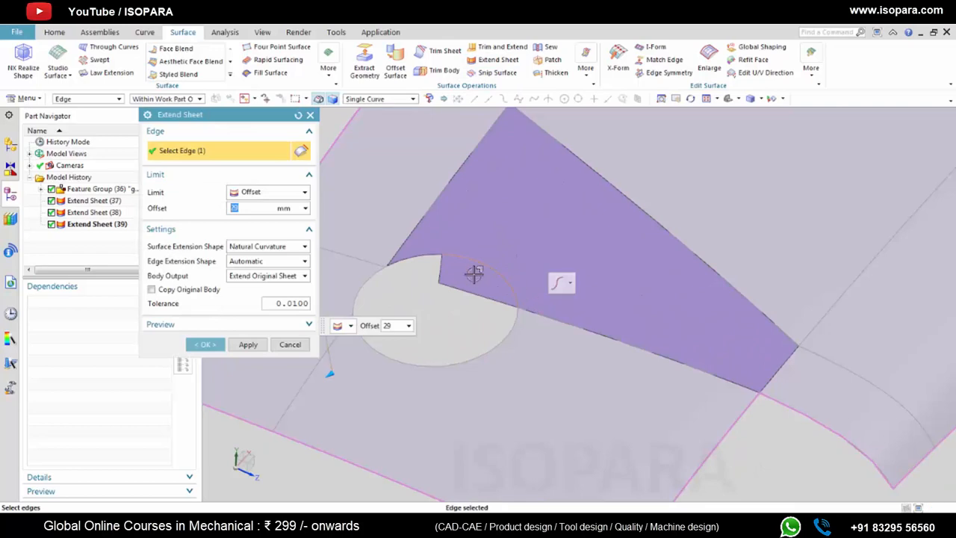
click(438, 254)
middle_click(416, 262)
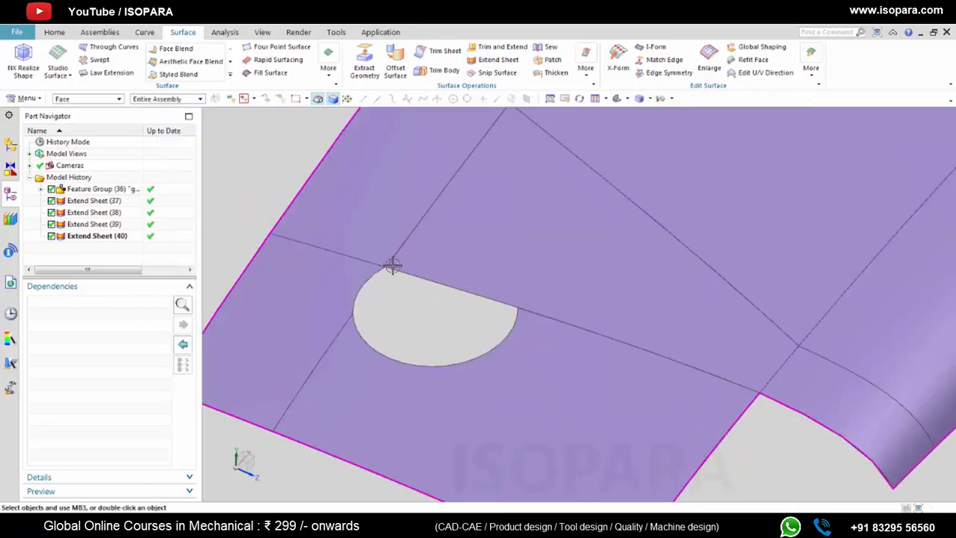
Step: Extend the tiny leftover edge at the upper corner of the half-filled round hole by 29 mm
scroll(393, 266, up, 6)
scroll(393, 267, down, 6)
shift+middle_drag(466, 310, 498, 339)
scroll(498, 338, up, 5)
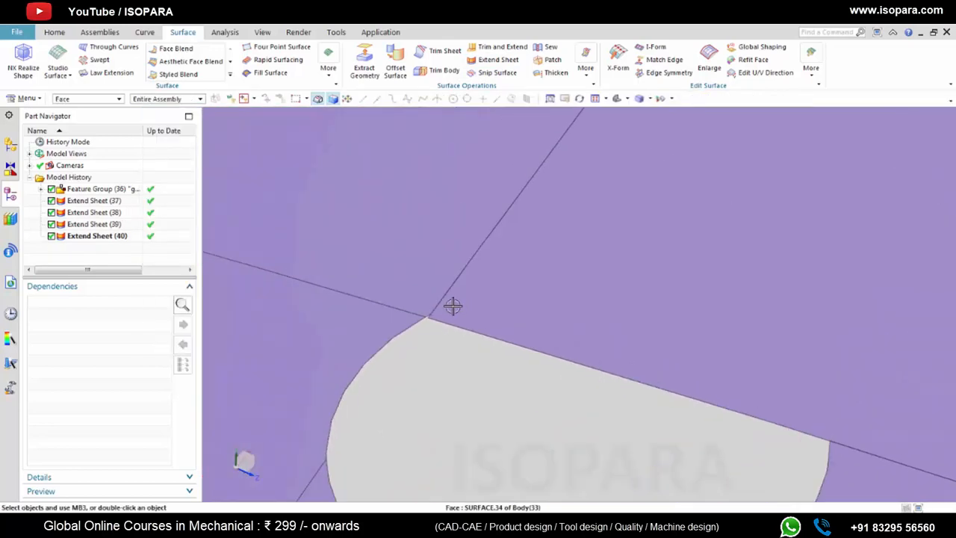
click(493, 60)
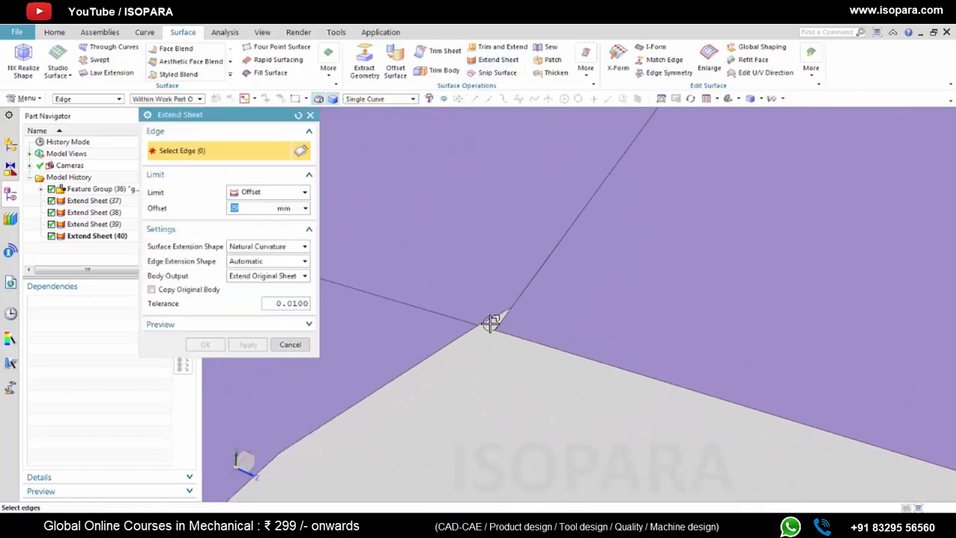
click(491, 318)
middle_click(500, 270)
Step: Extend the short side arc of the half-filled round hole by 29 mm
scroll(480, 276, down, 4)
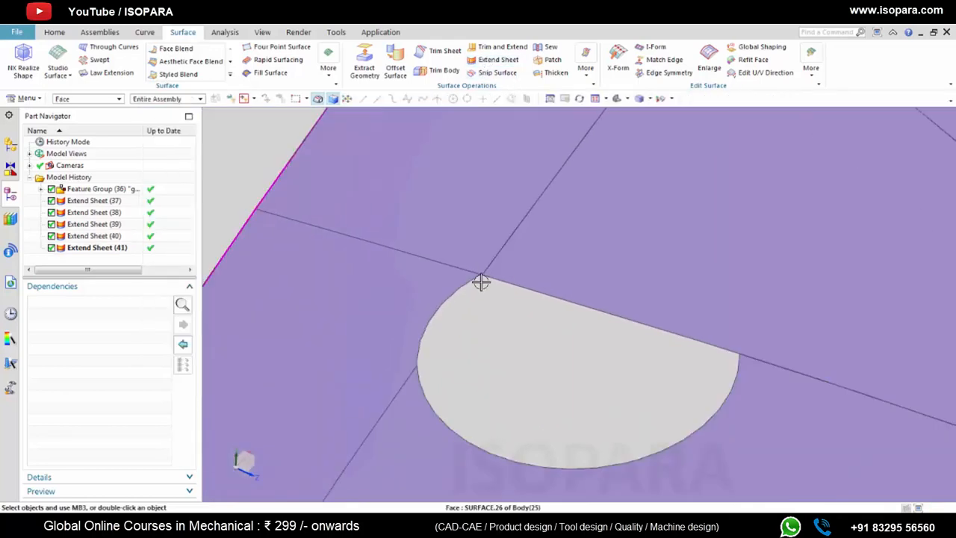
scroll(510, 301, up, 3)
click(499, 62)
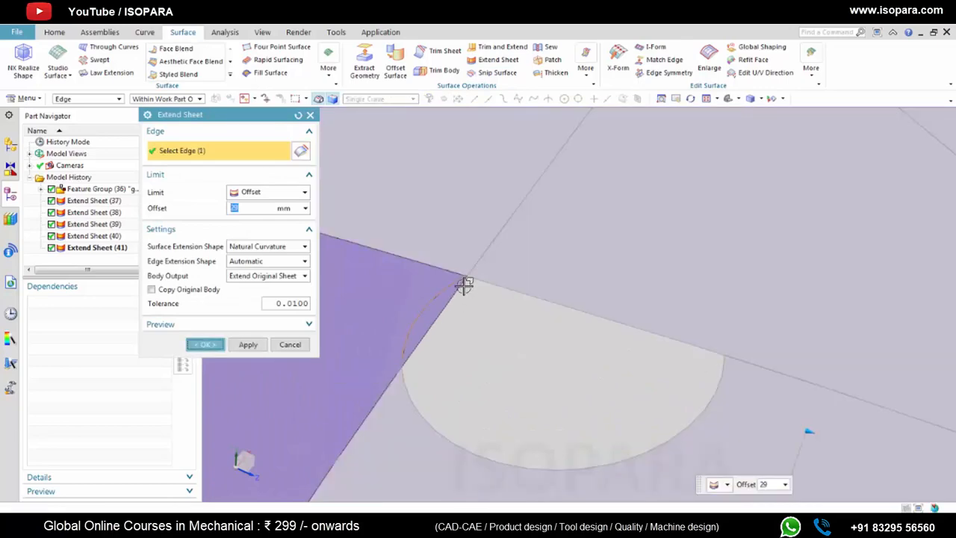
middle_click(463, 284)
Step: Extend the remaining lower arc of the round hole by 29 mm to close the hole
scroll(486, 314, down, 3)
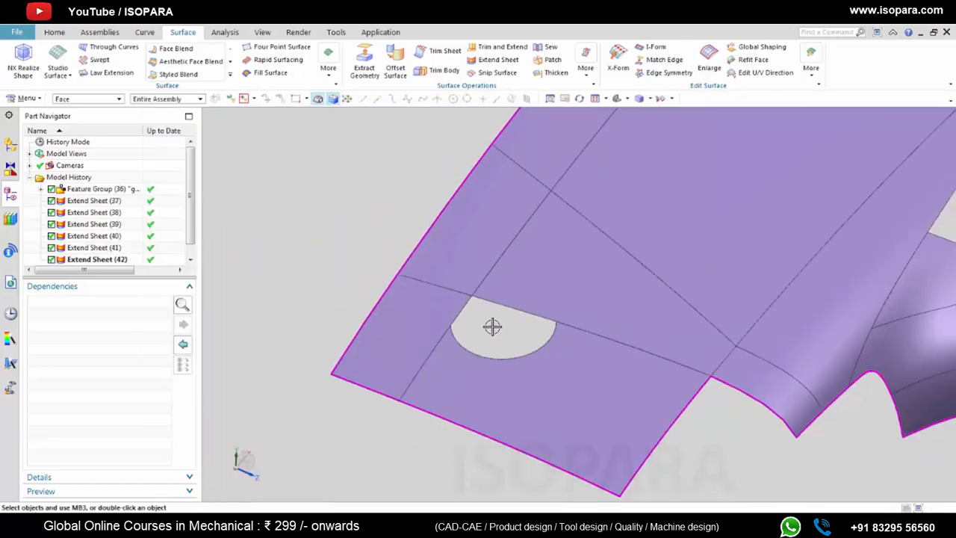
click(495, 60)
click(549, 336)
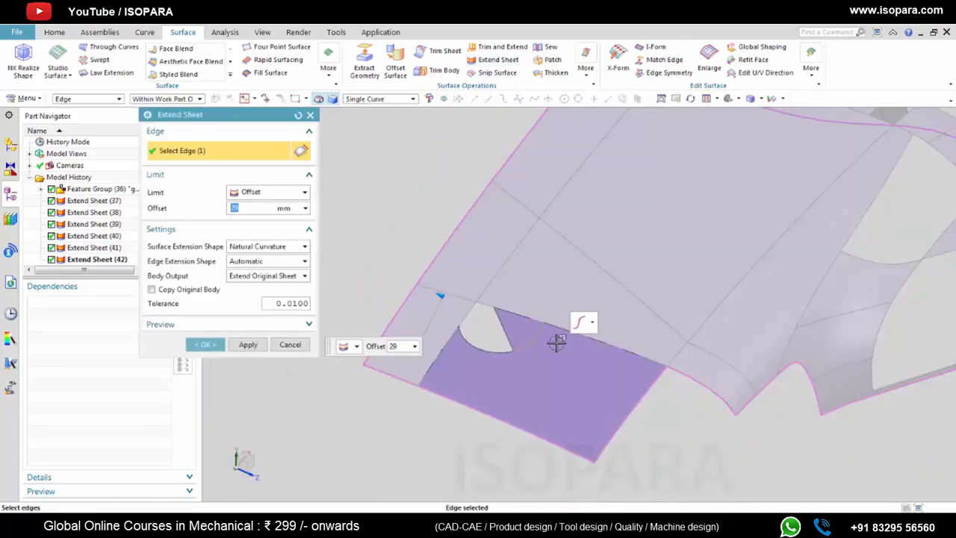
middle_click(463, 308)
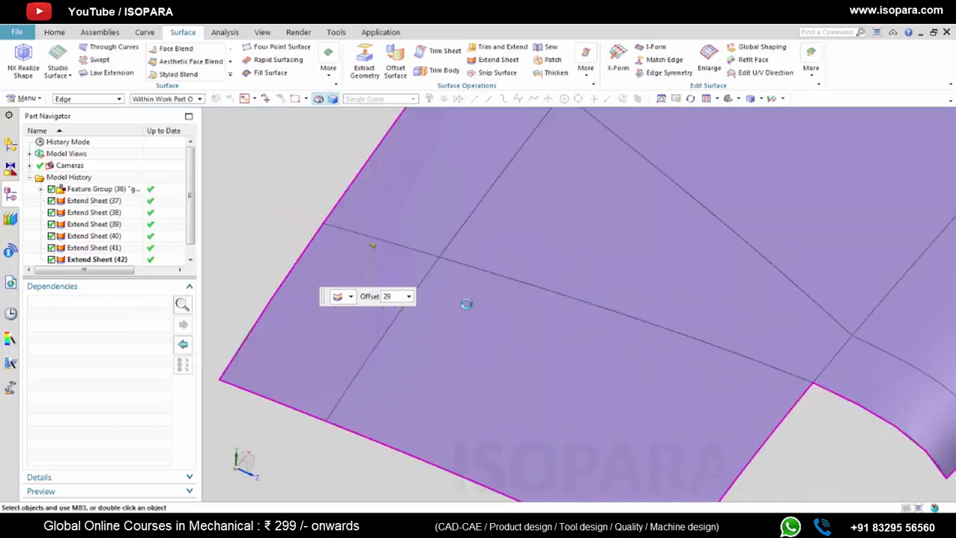
Step: Define the two curved side edges of the opening between the narrow strip and wide end face as Through Curve Mesh primary curves
scroll(493, 303, down, 3)
scroll(493, 303, down, 3)
mouse_move(480, 342)
middle_down()
mouse_move(497, 348)
mouse_move(504, 324)
mouse_move(489, 315)
mouse_move(523, 329)
mouse_move(570, 291)
mouse_move(489, 339)
middle_up()
scroll(575, 376, up, 3)
scroll(552, 332, down, 3)
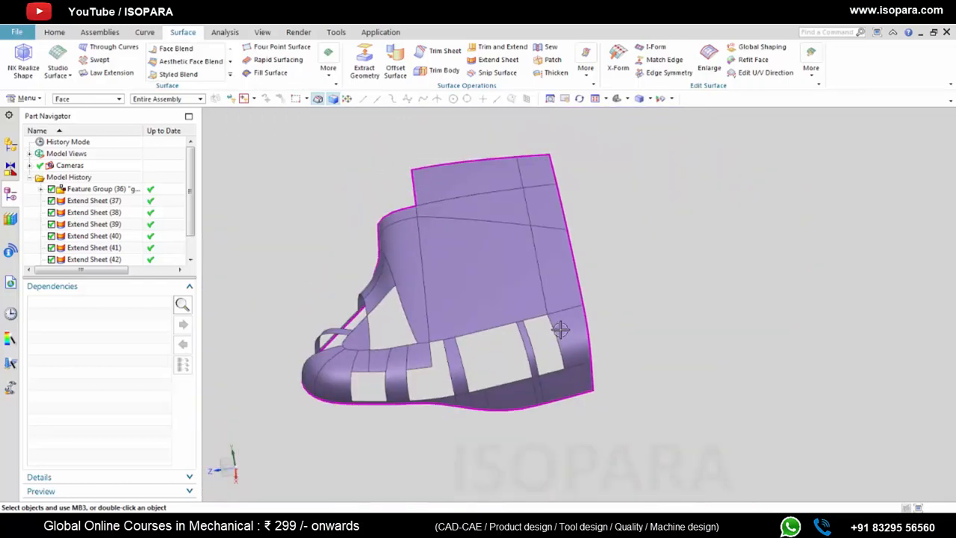
middle_drag(560, 327, 584, 286)
scroll(586, 333, up, 5)
scroll(602, 314, down, 5)
scroll(595, 320, up, 5)
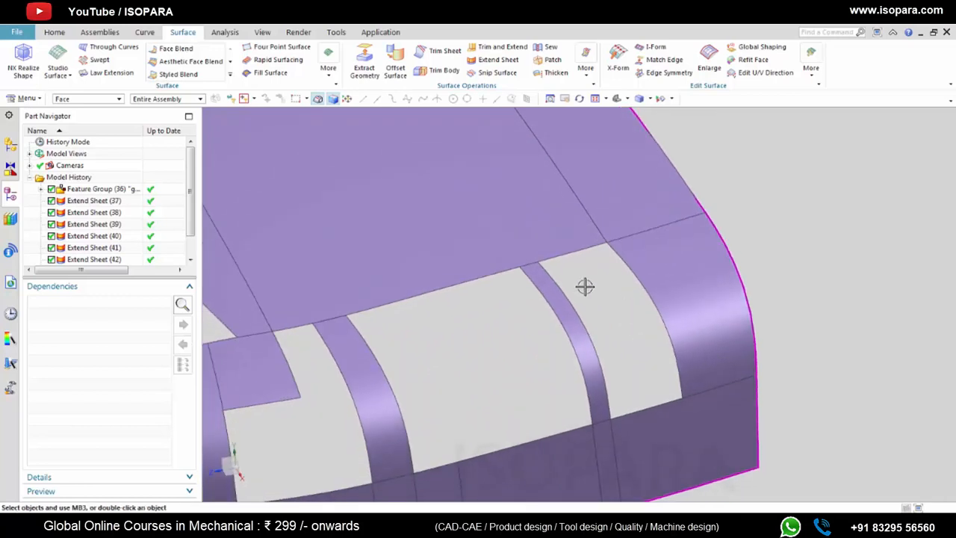
click(69, 76)
click(78, 106)
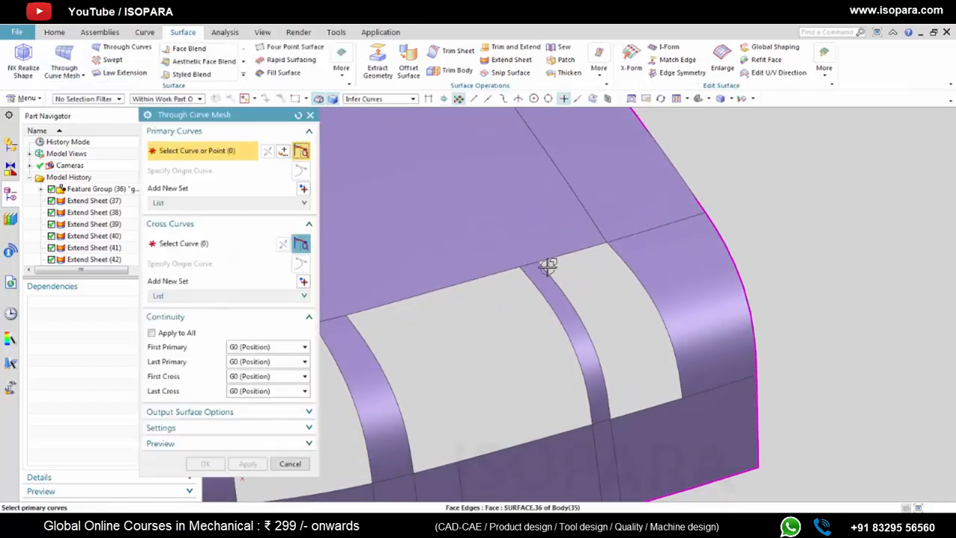
click(658, 310)
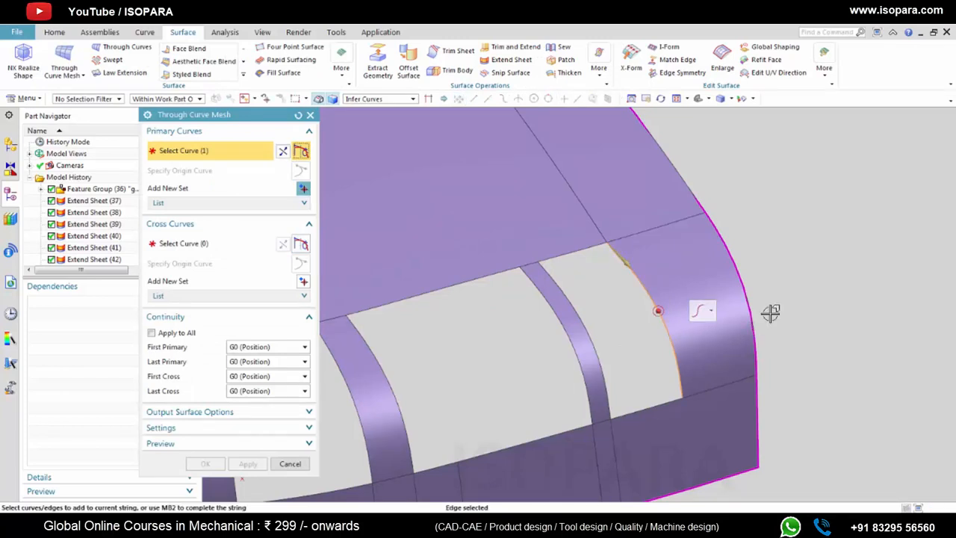
click(587, 331)
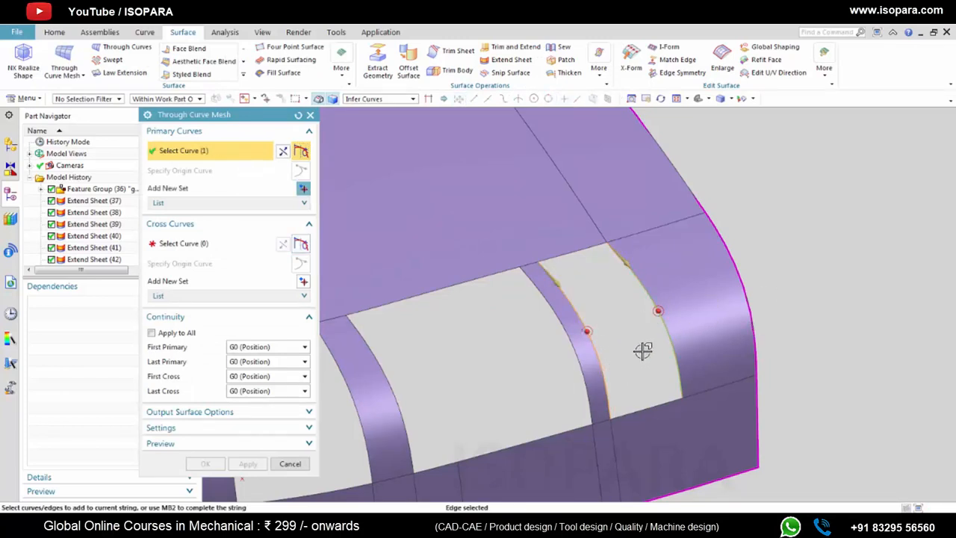
middle_click(644, 351)
Step: Set the opening's upper edge, including its remaining segment up to the corner, as Cross Curve 1 of the mesh
click(585, 267)
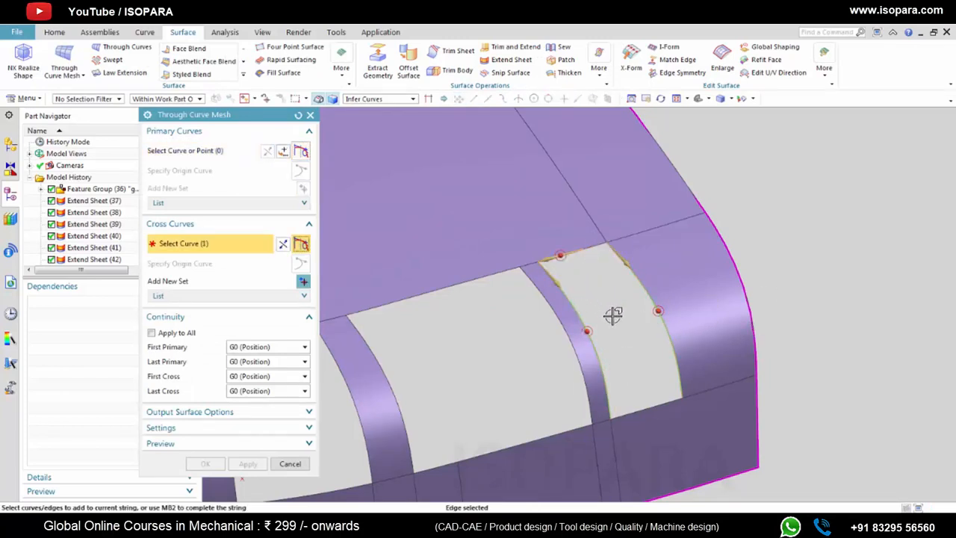
click(267, 296)
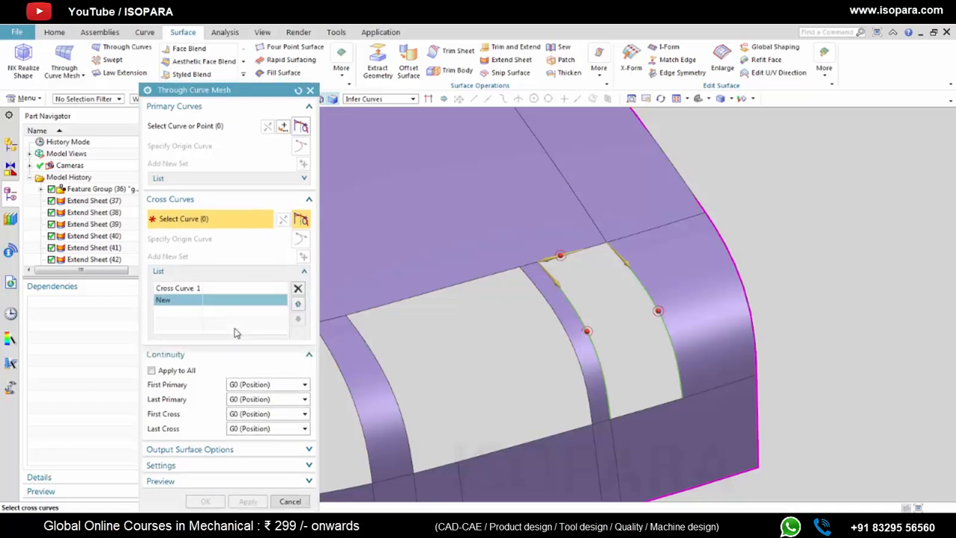
scroll(520, 286, up, 5)
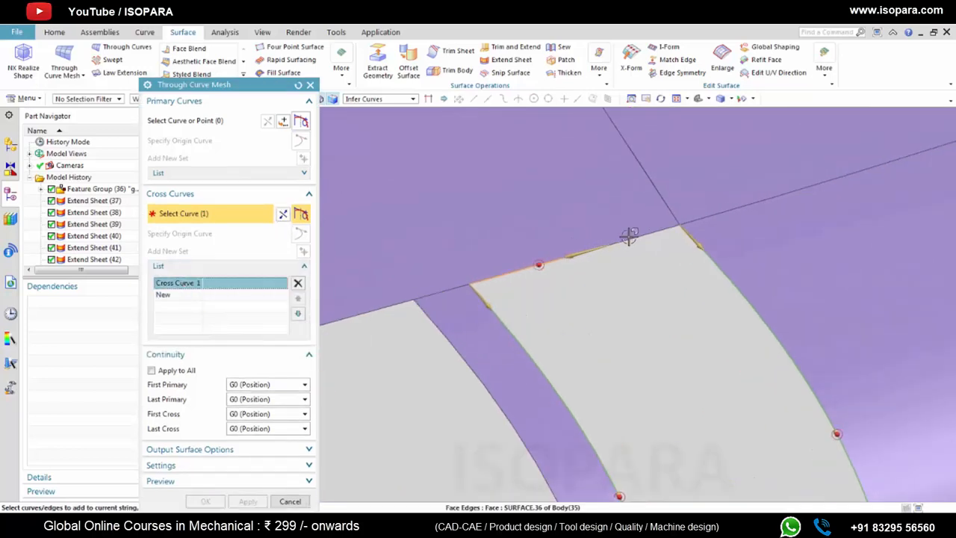
click(628, 236)
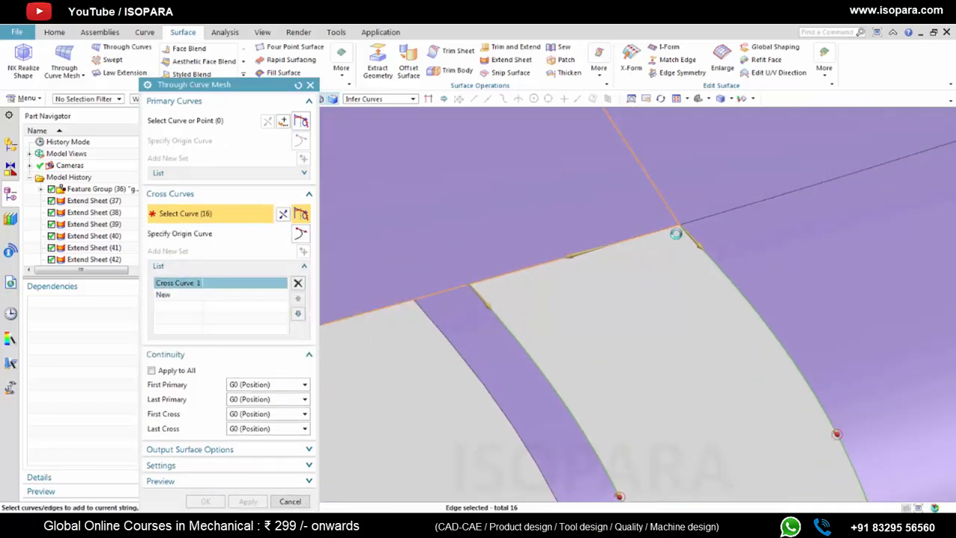
shift+click(675, 234)
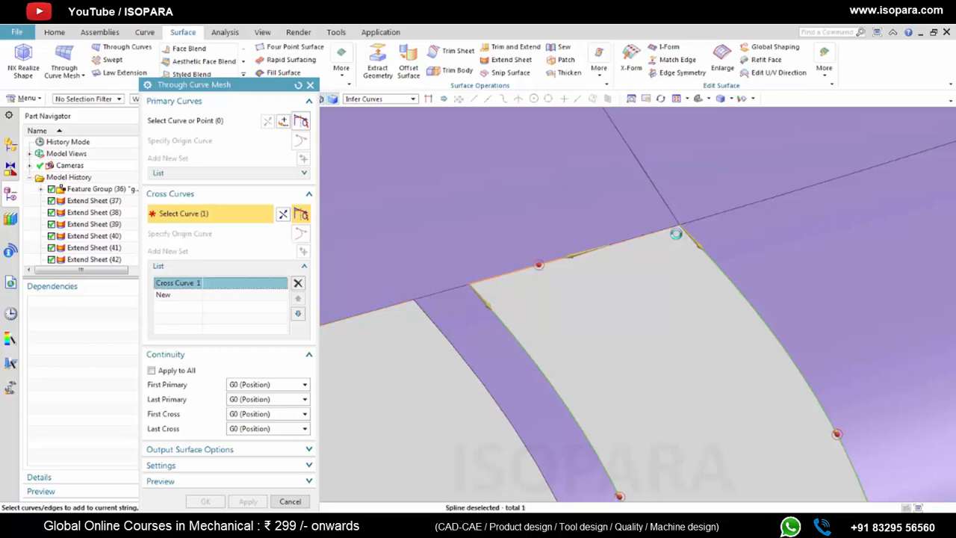
click(687, 250)
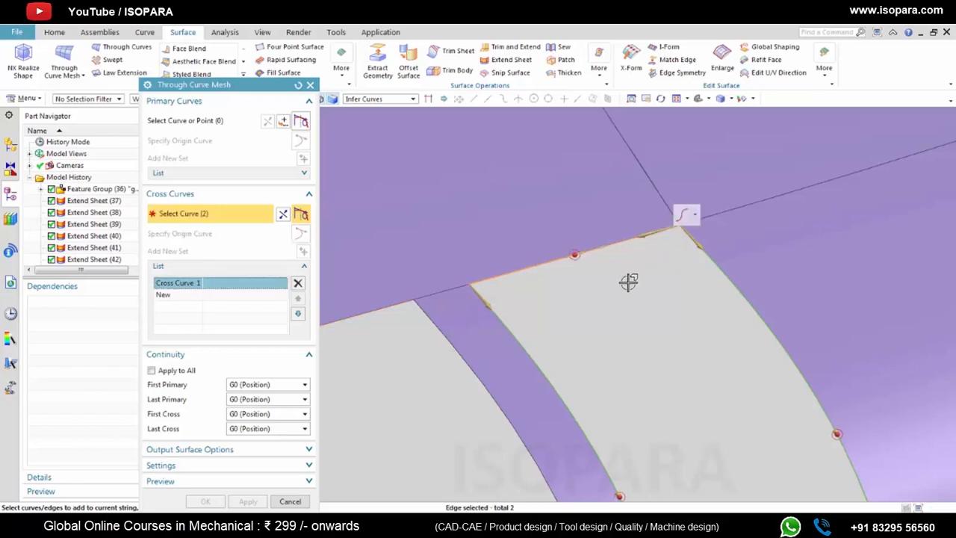
Step: Add the opening's lower edge to the Cross Curve 1 selection of the mesh
scroll(630, 288, up, 3)
scroll(683, 377, down, 3)
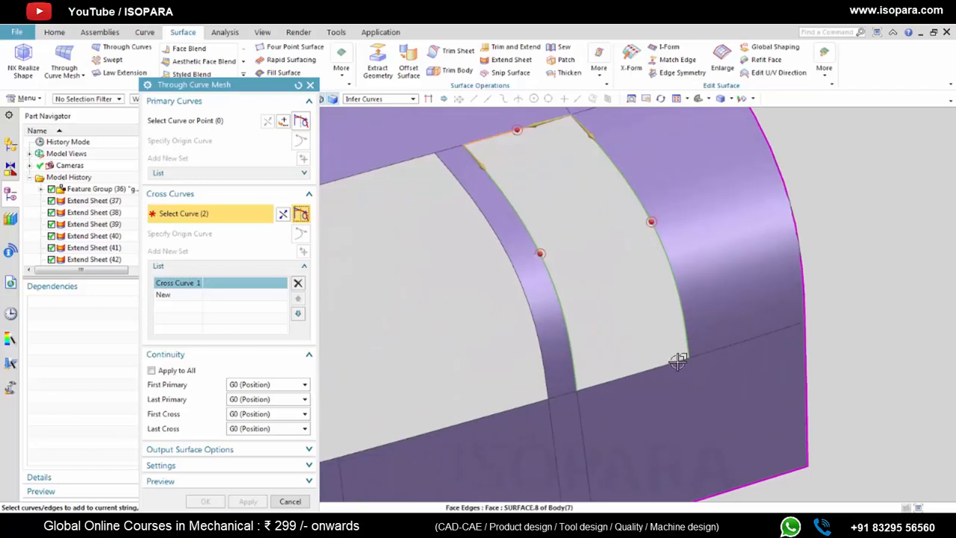
click(680, 362)
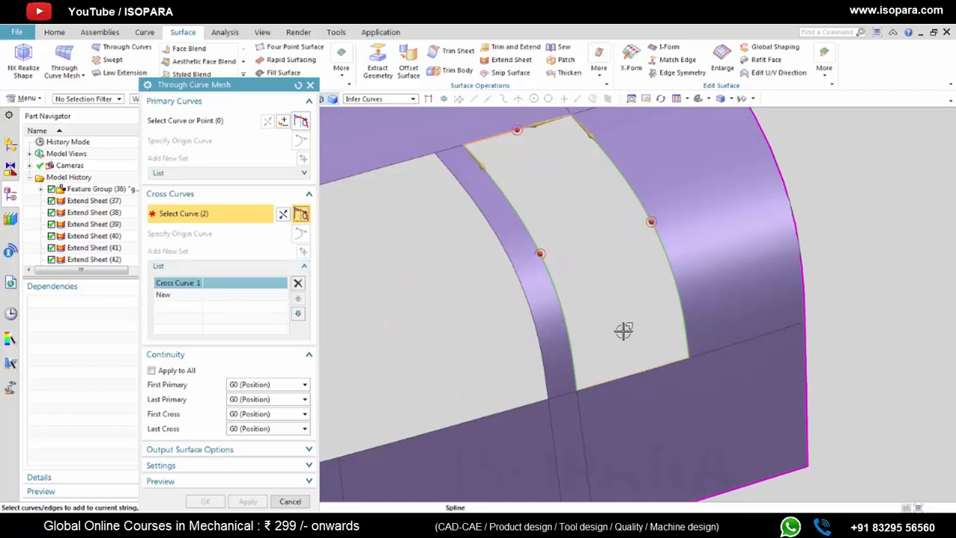
click(650, 361)
scroll(593, 293, up, 3)
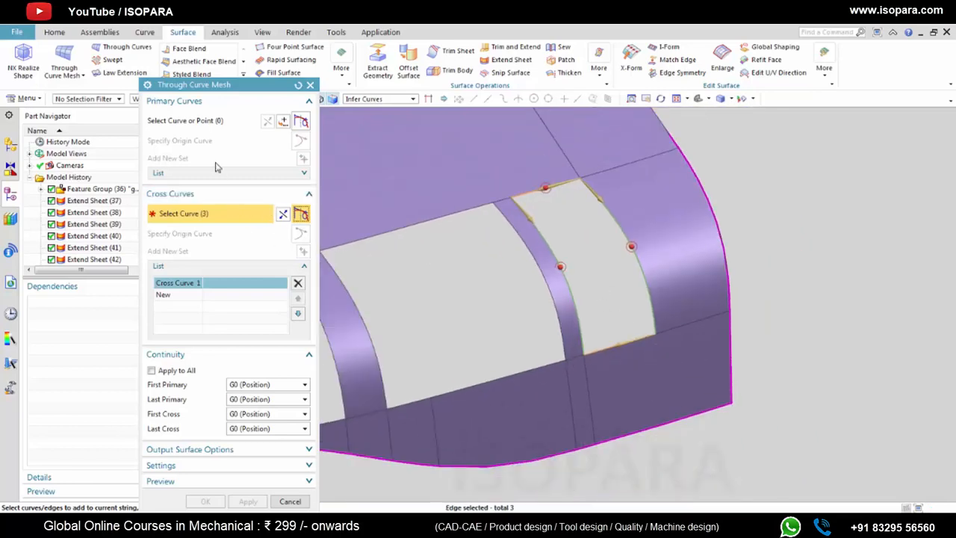
Step: Check the mesh's primary curve sets, then remove the existing Cross Curve 1 selection
click(219, 124)
click(209, 174)
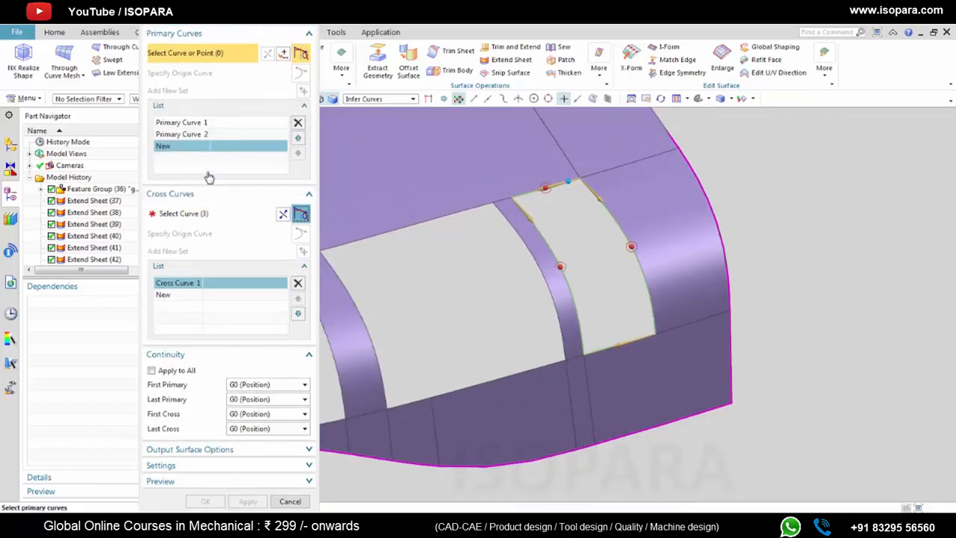
click(200, 135)
click(207, 214)
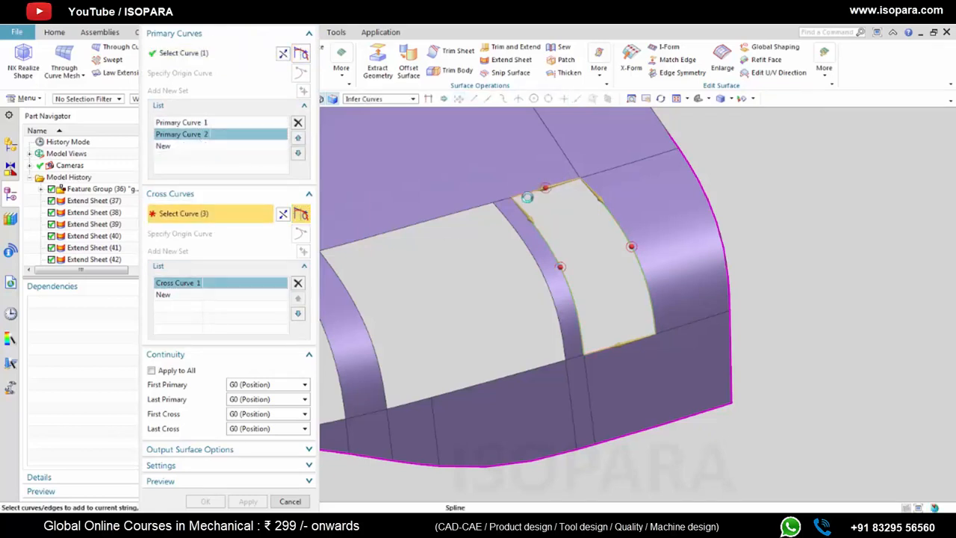
click(663, 337)
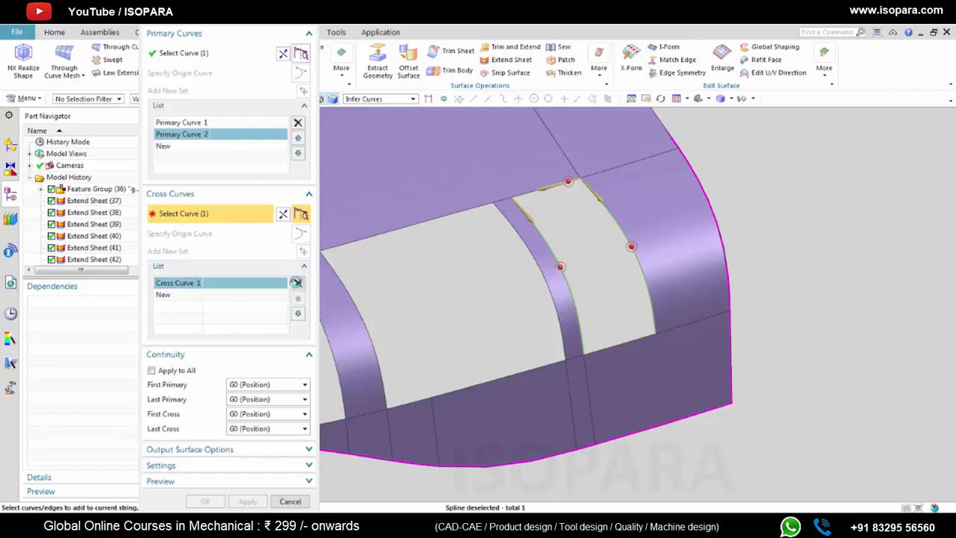
click(297, 282)
Step: Set both segments of the opening's upper edge as Cross Curve 1 of the mesh
click(538, 189)
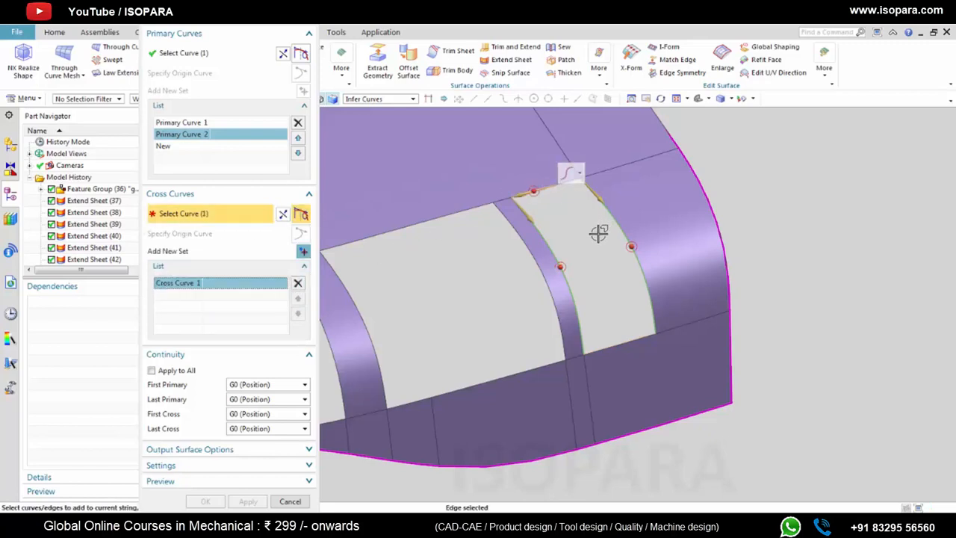
middle_click(454, 216)
scroll(560, 186, up, 3)
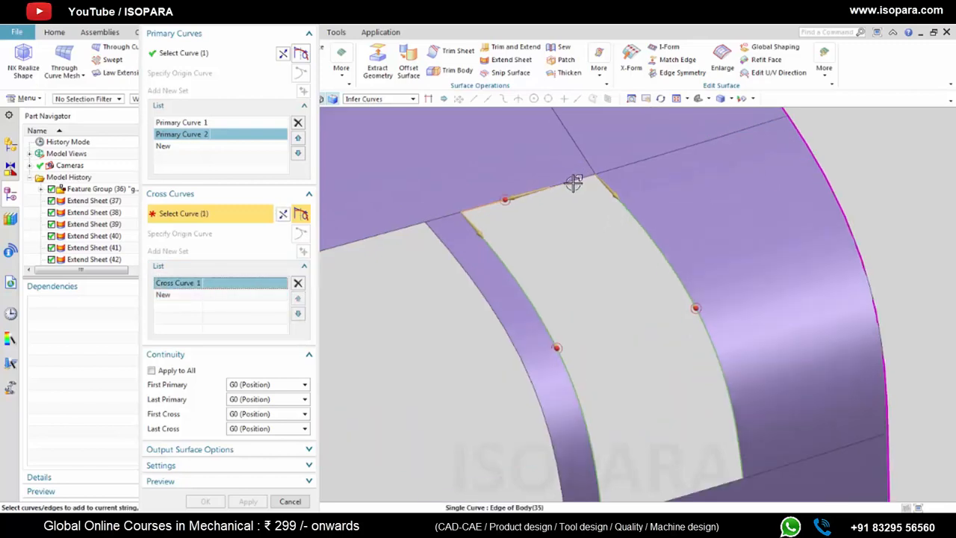
click(572, 186)
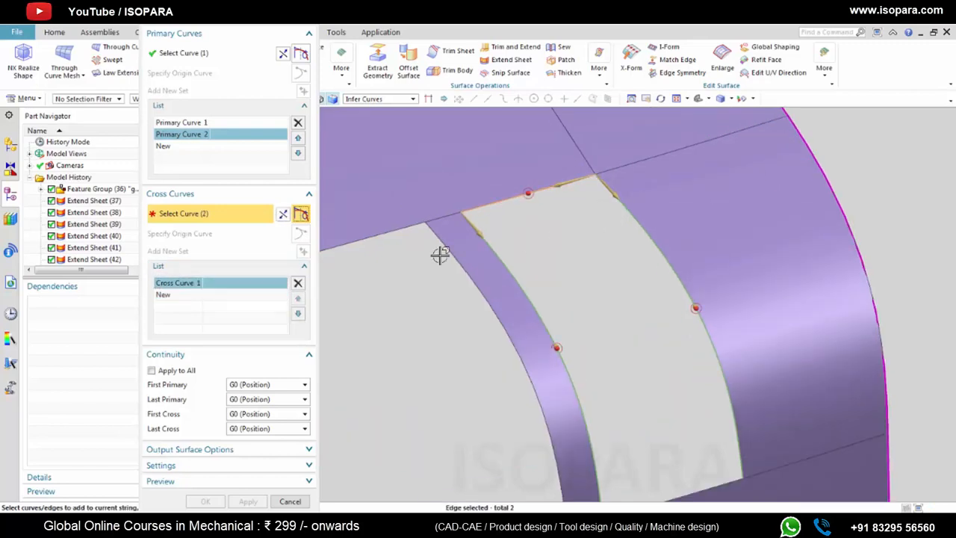
Step: Set the opening's lower edge as a separate Cross Curve 2 of the mesh
click(187, 296)
scroll(476, 282, down, 3)
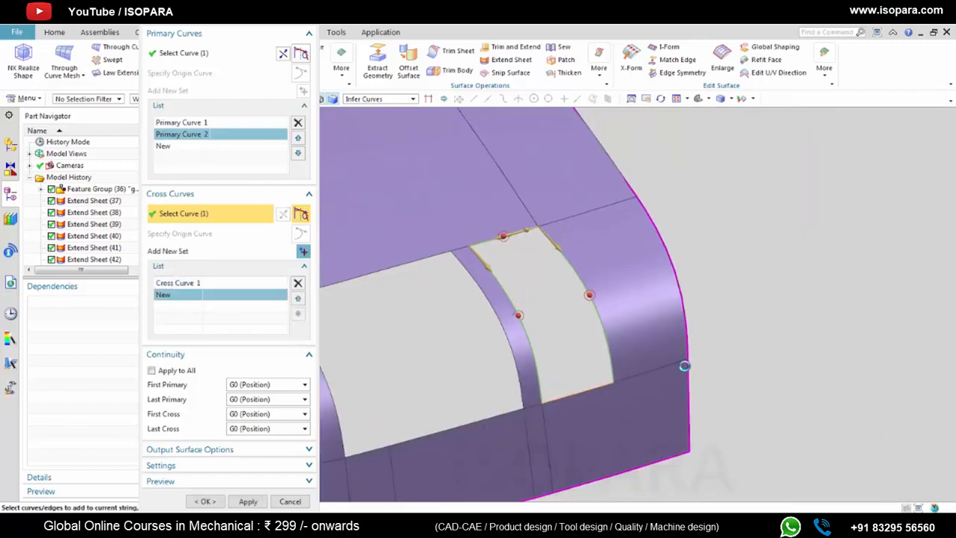
click(590, 387)
middle_click(556, 278)
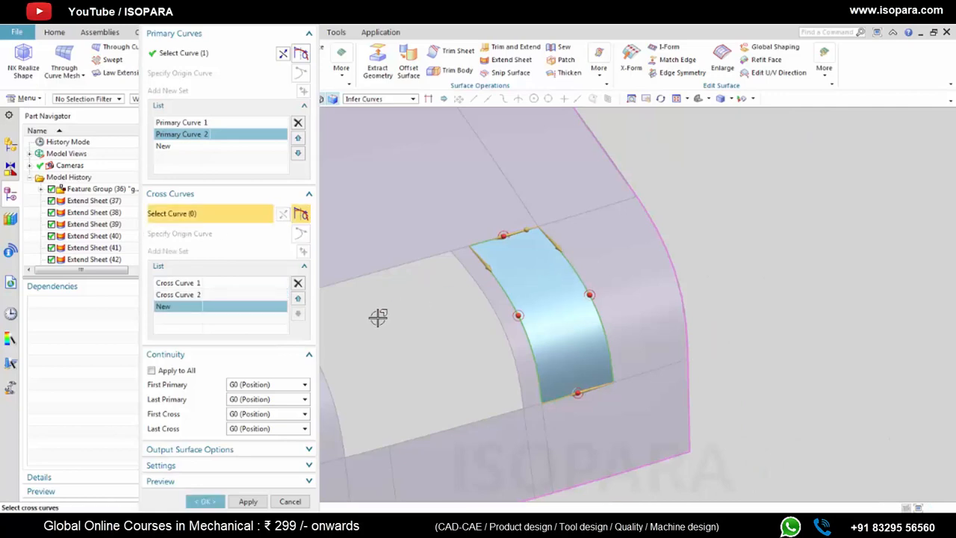
Step: Set the continuity to G1 (Tangent) for the first and last primary and the first and last cross curves
scroll(518, 274, down, 2)
click(254, 383)
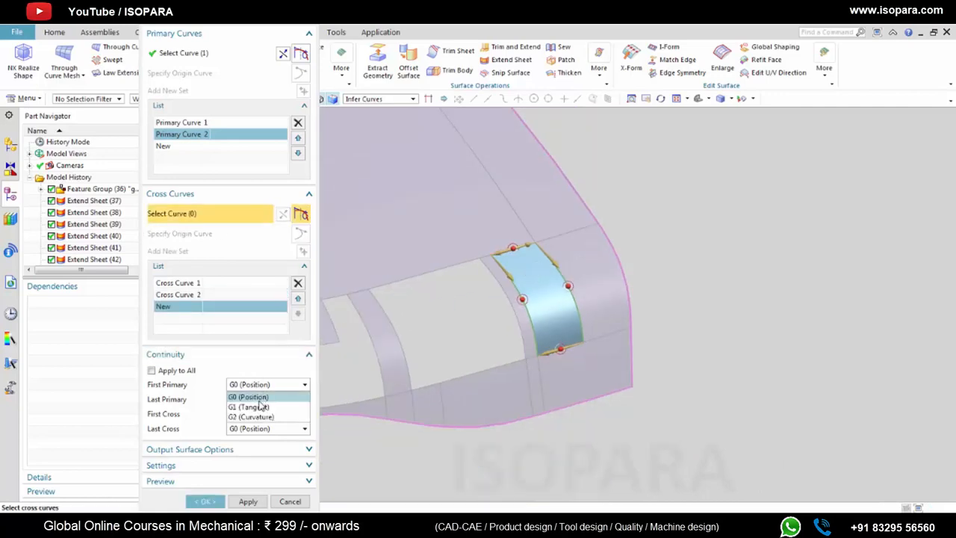
click(260, 401)
click(260, 401)
click(257, 419)
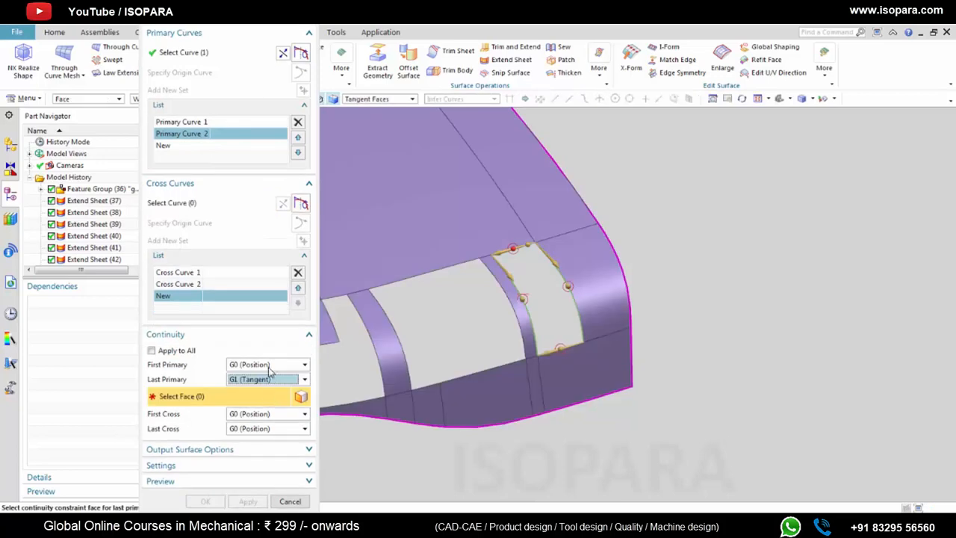
click(269, 364)
click(250, 387)
click(261, 425)
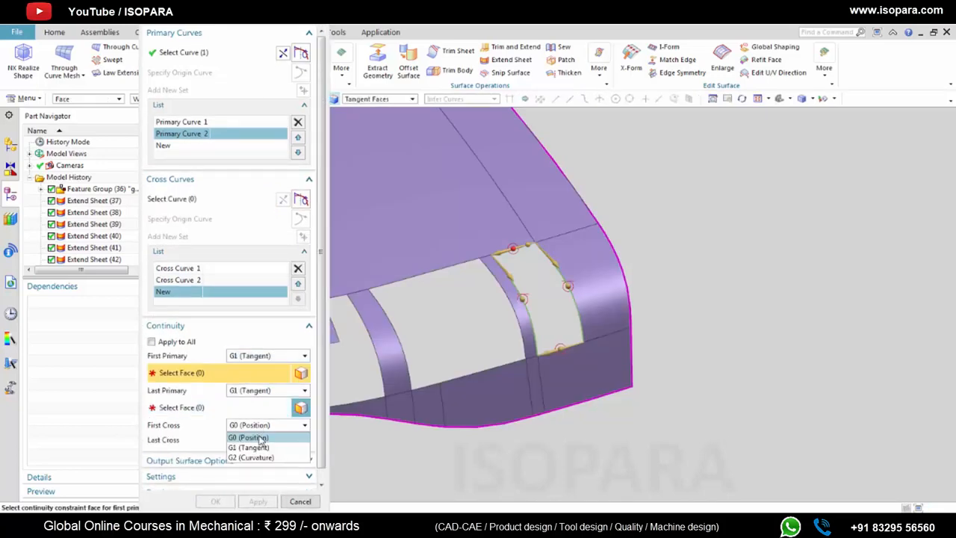
click(258, 447)
click(268, 460)
click(261, 480)
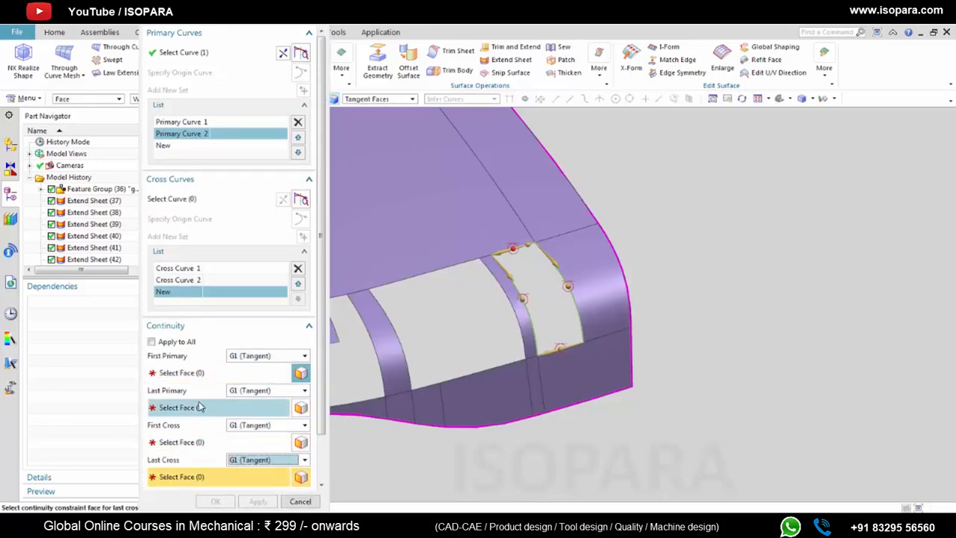
Step: Assign the narrow strip as the First Primary tangency face and the wide end face as the Last Primary tangency face
click(183, 375)
scroll(517, 316, down, 3)
shift+middle_drag(626, 311, 658, 309)
scroll(585, 295, up, 3)
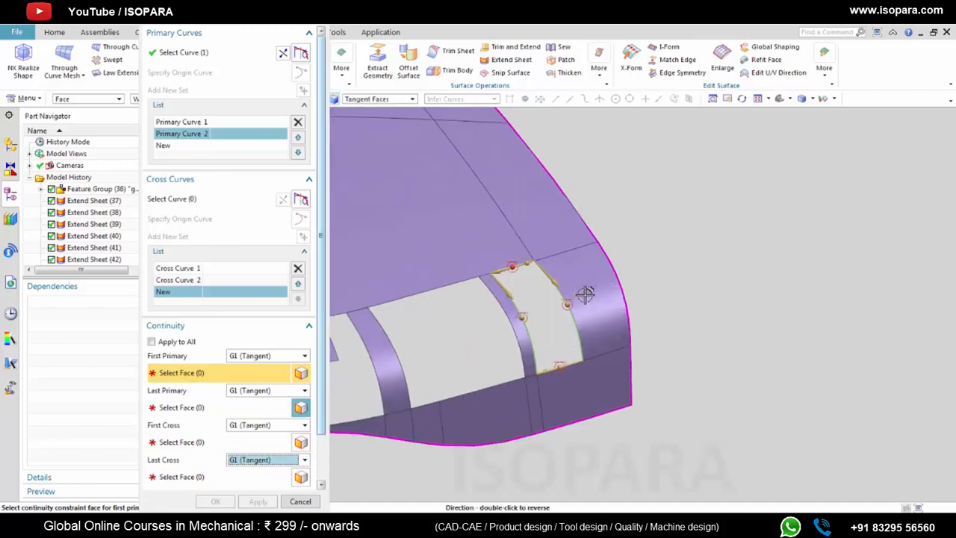
scroll(587, 294, up, 2)
scroll(586, 295, down, 2)
shift+middle_drag(586, 294, 640, 269)
scroll(629, 273, up, 2)
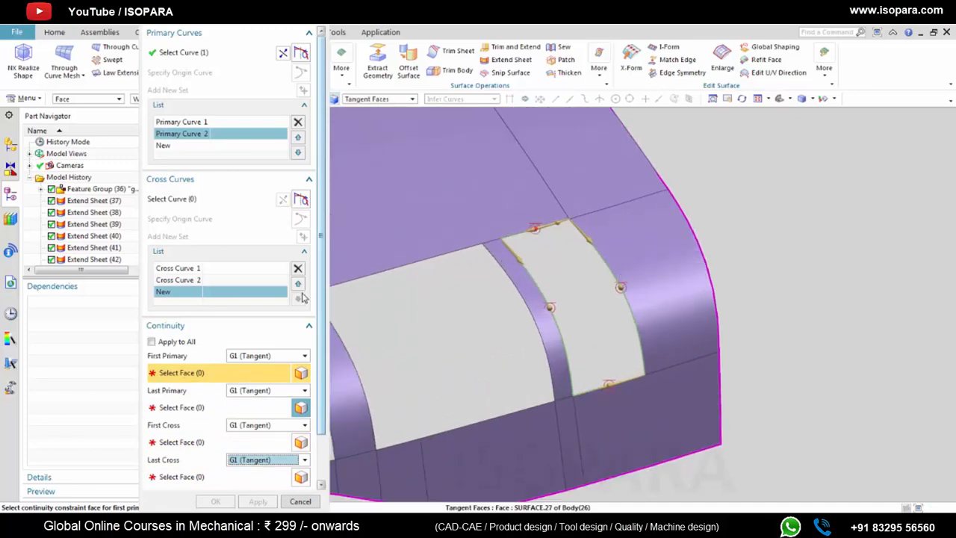
click(541, 307)
click(215, 404)
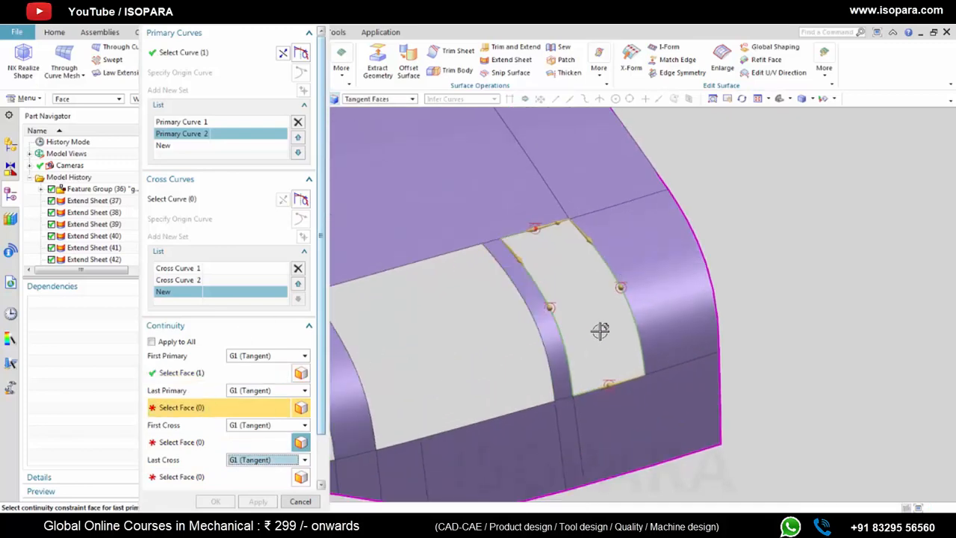
click(645, 297)
scroll(645, 297, down, 2)
Step: Assign the large upper face as the First Cross tangency face and the face below the opening as the Last Cross one
click(208, 446)
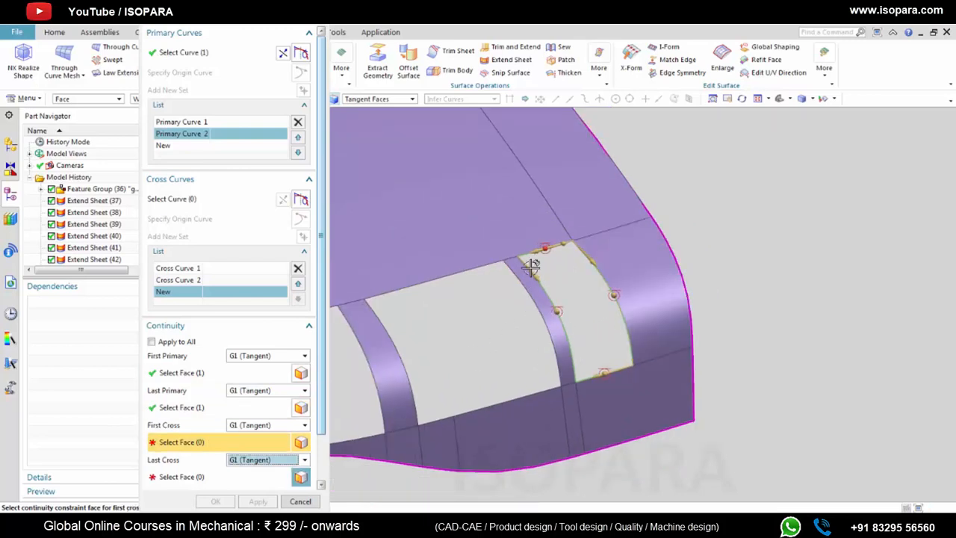
click(531, 237)
click(201, 476)
click(600, 444)
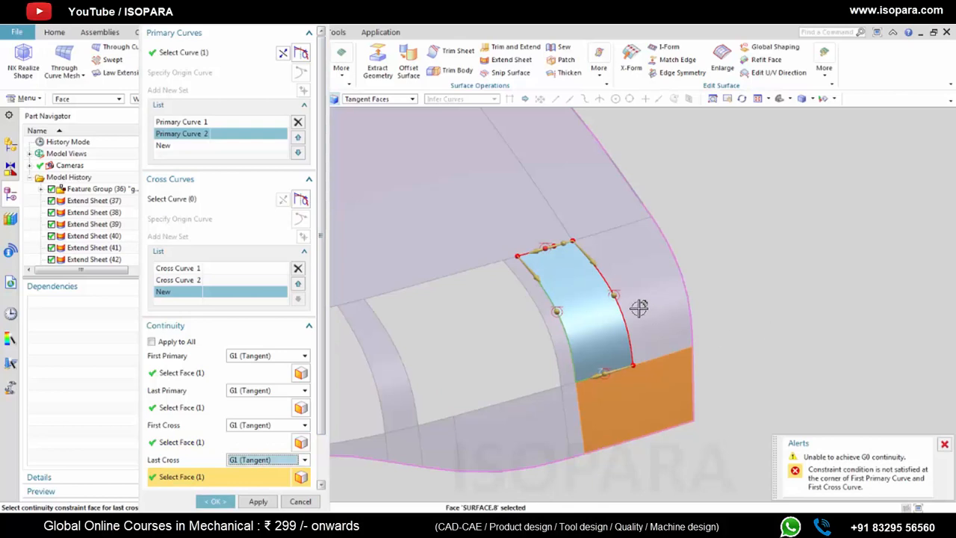
Step: Check the mesh preview at the opening's upper corner and create the Through Curve Mesh surface
scroll(589, 251, up, 5)
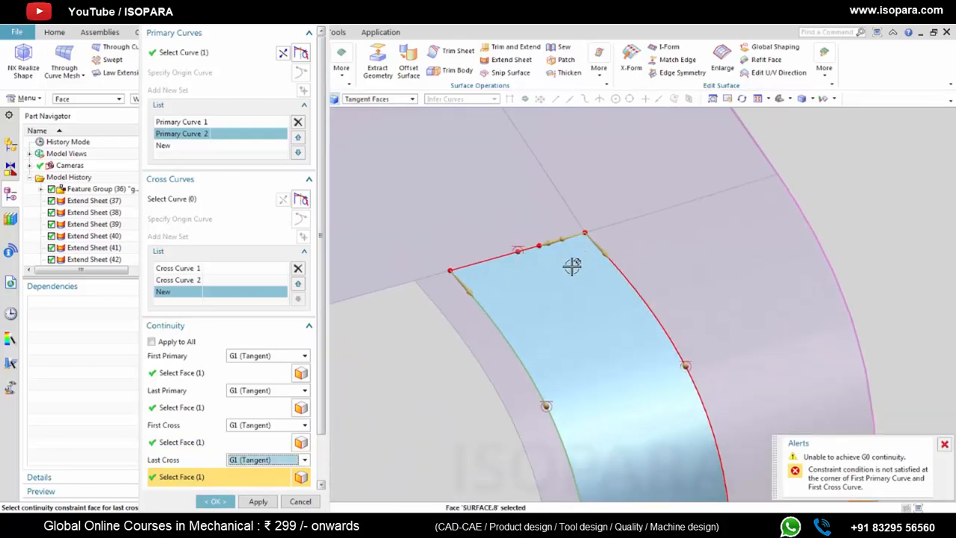
scroll(575, 236, up, 4)
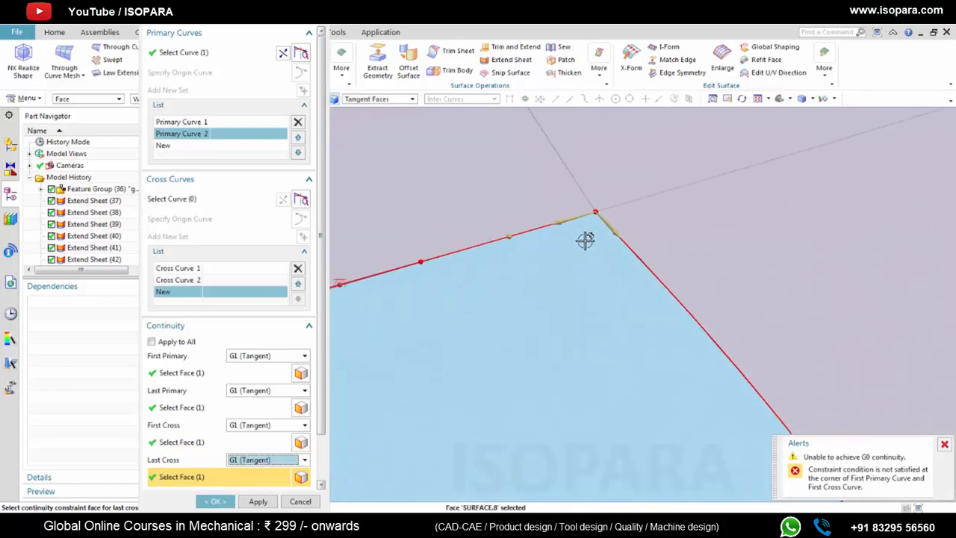
scroll(583, 243, down, 4)
shift+middle_drag(587, 257, 586, 174)
scroll(587, 175, down, 2)
middle_click(821, 262)
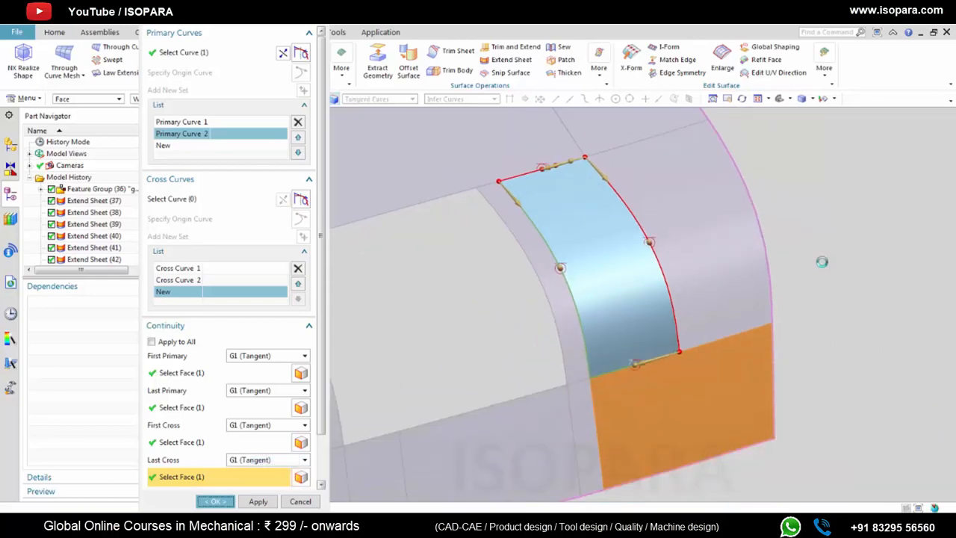
Step: Examine the new patch and the remaining openings along the model's side
middle_drag(583, 286, 587, 266)
scroll(593, 279, up, 4)
middle_drag(540, 297, 687, 283)
scroll(545, 324, down, 2)
scroll(635, 311, up, 2)
scroll(694, 287, down, 2)
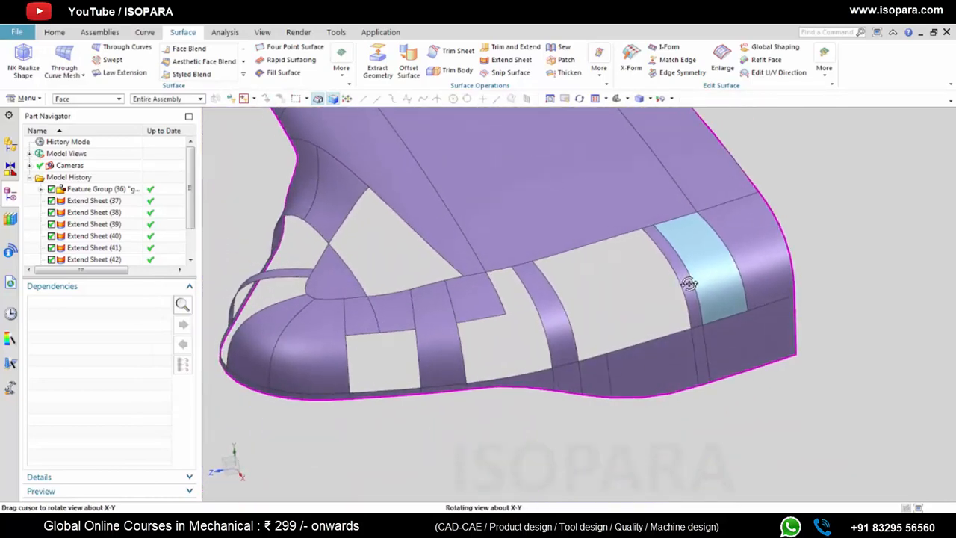
scroll(687, 282, up, 3)
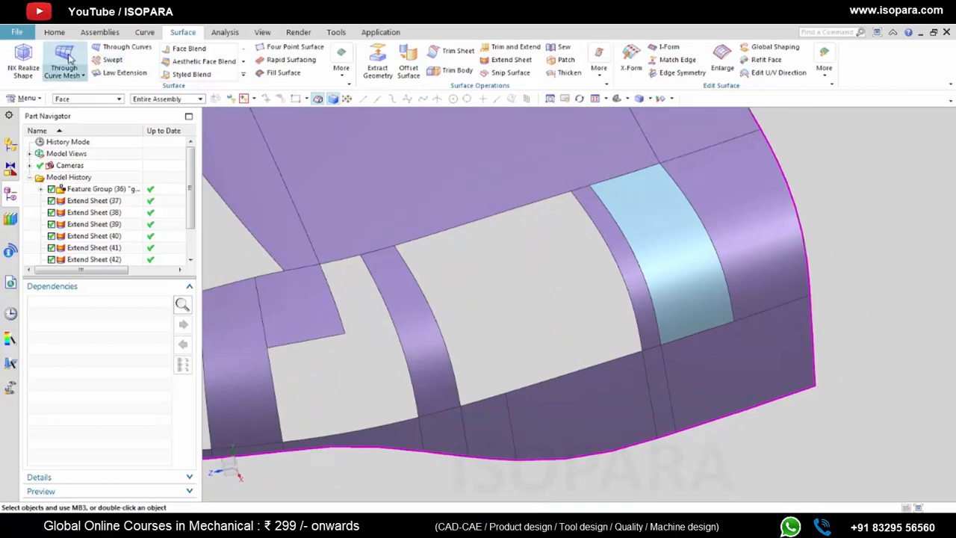
Step: Start another Through Curve Mesh and set the large opening's upper edge as Primary Curve 1 using Tangent Curves selection
click(64, 60)
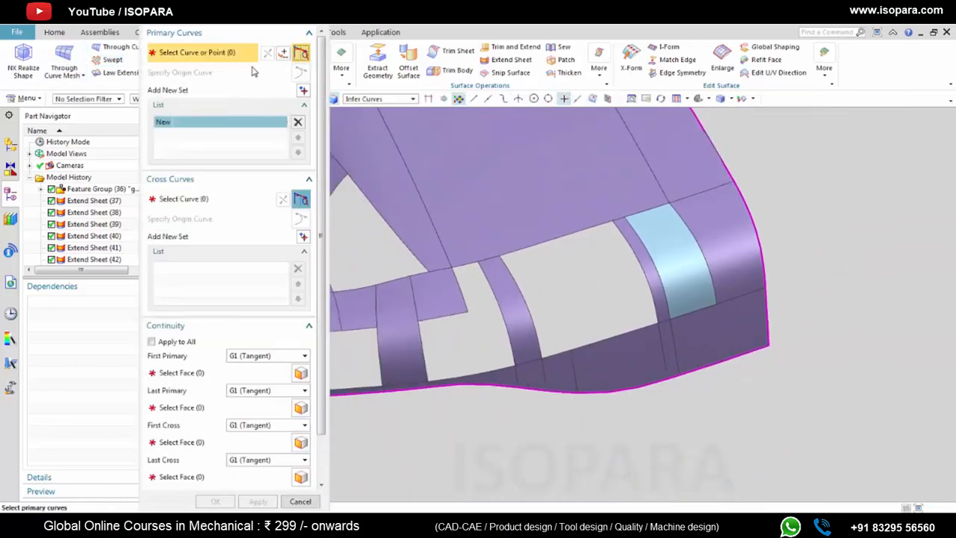
drag(224, 22, 97, 26)
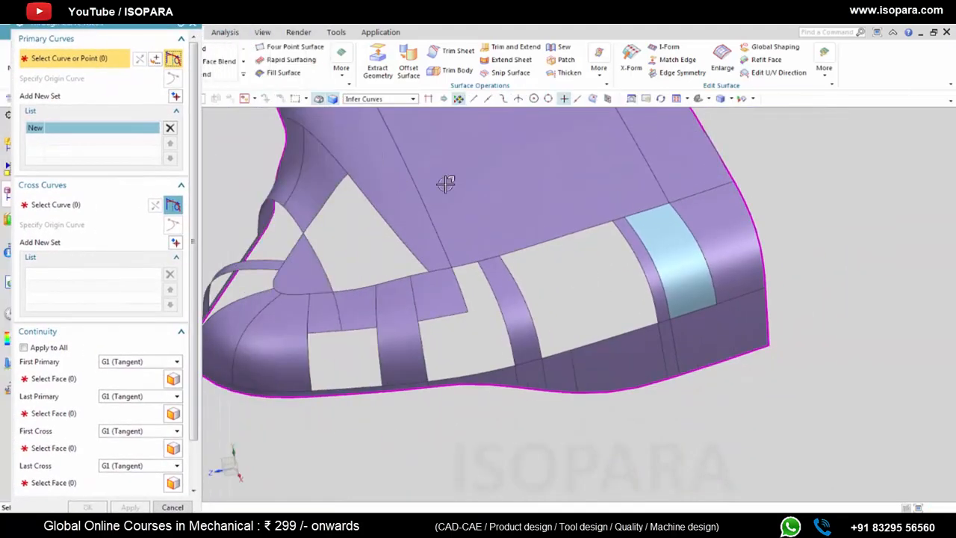
middle_drag(491, 198, 512, 214)
scroll(513, 215, down, 2)
shift+middle_drag(552, 238, 556, 262)
scroll(556, 261, up, 3)
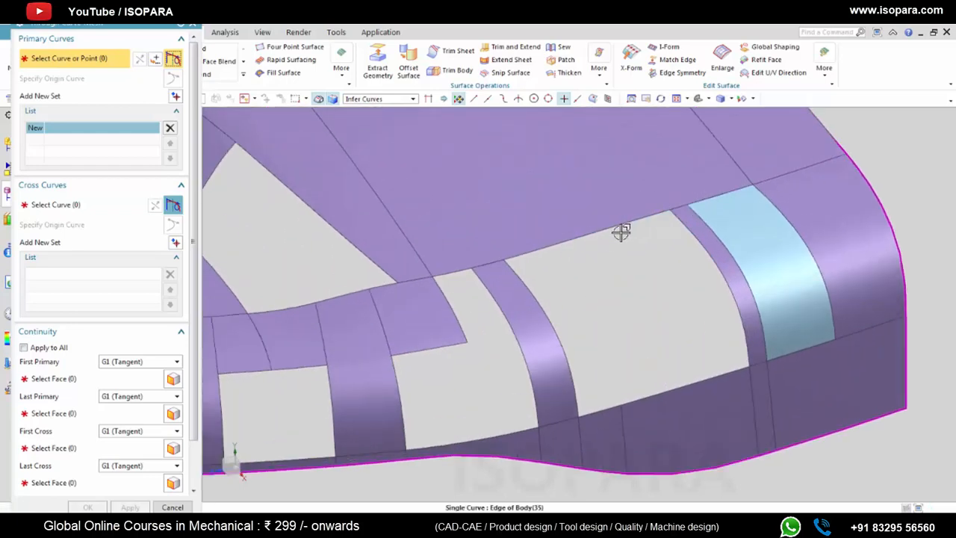
click(620, 227)
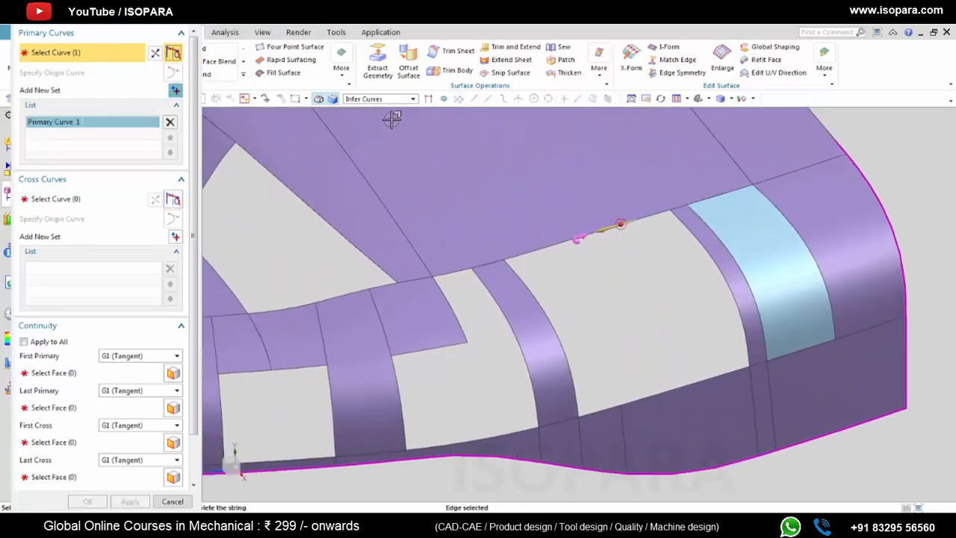
click(381, 98)
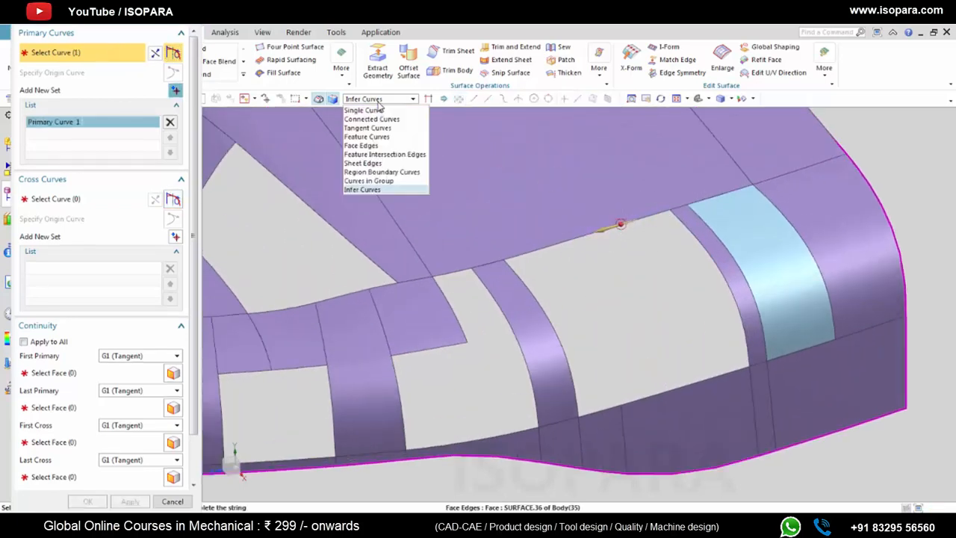
click(635, 223)
scroll(614, 224, up, 5)
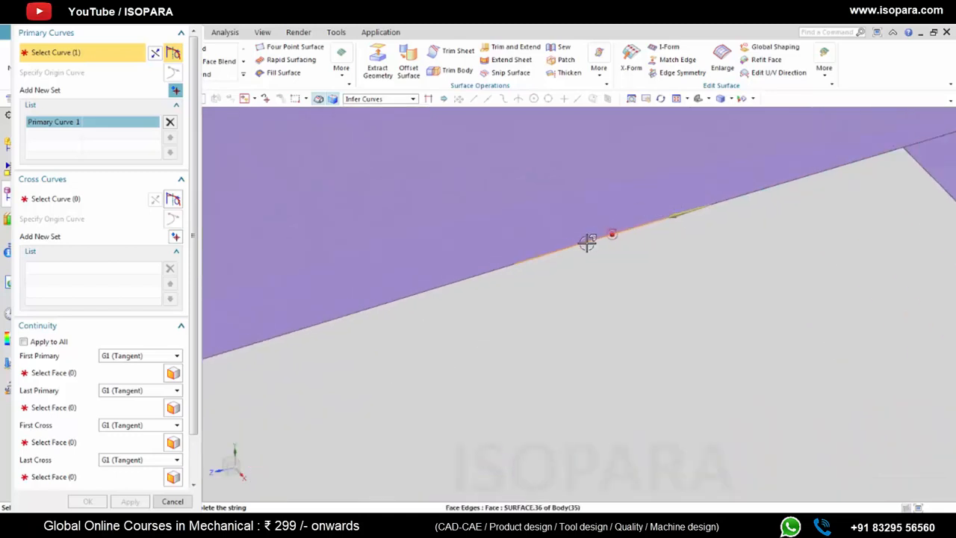
right_click(590, 245)
click(617, 299)
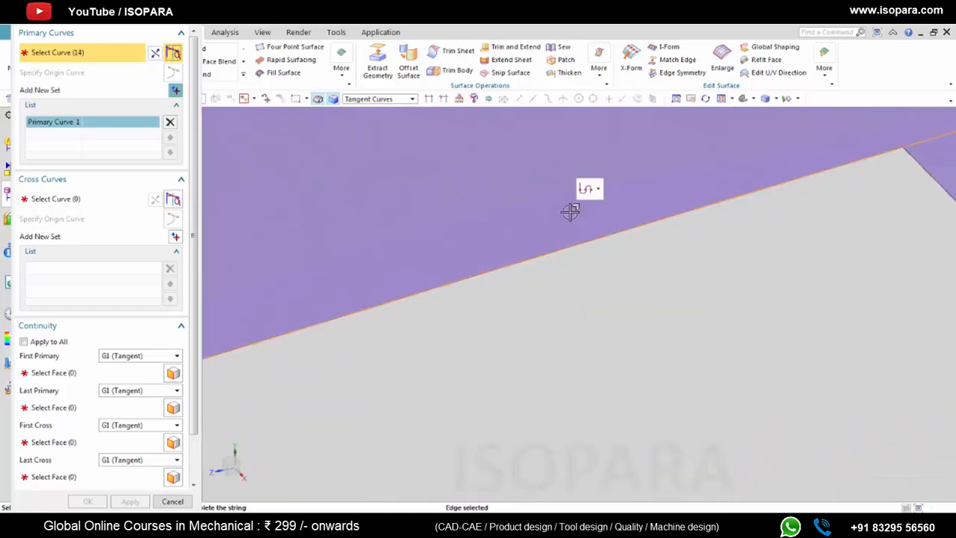
scroll(570, 212, down, 4)
middle_click(645, 313)
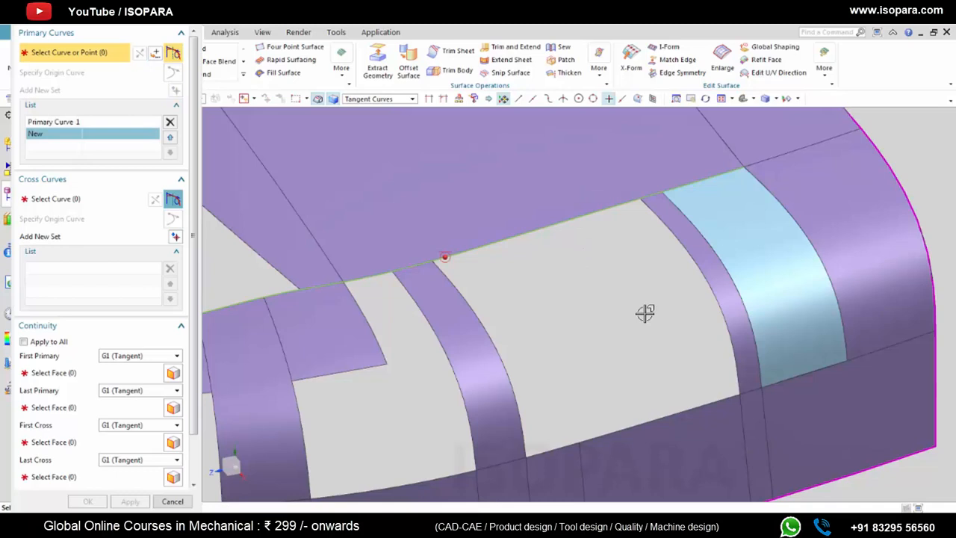
Step: Set the tangent chain along the large opening's lower edge as Primary Curve 2 and finish the primary curve selection
click(689, 411)
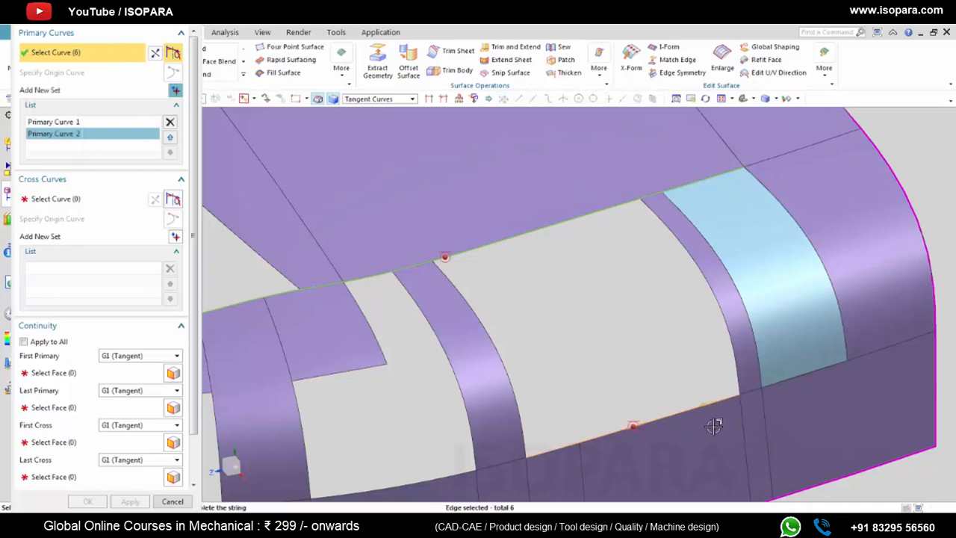
middle_click(634, 293)
middle_click(634, 293)
click(490, 343)
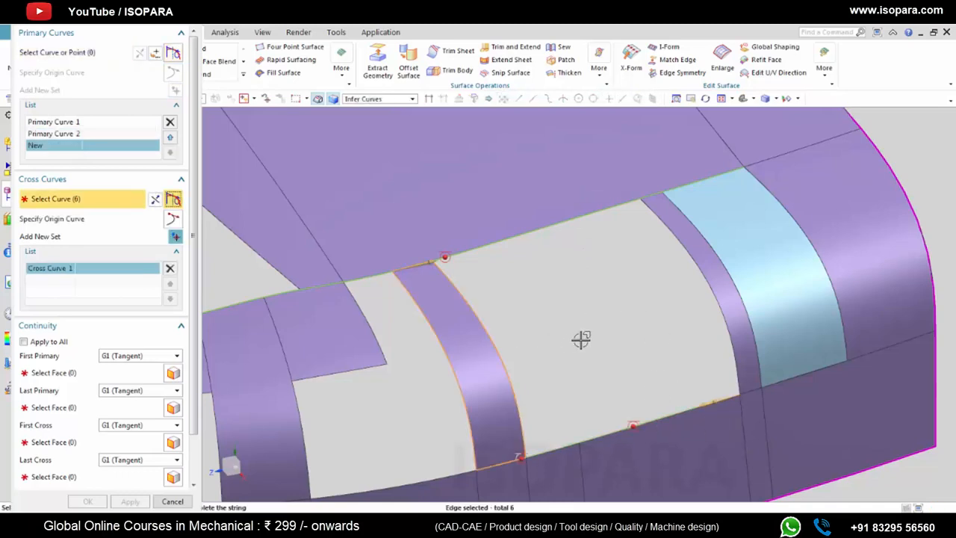
middle_click(515, 341)
middle_click(516, 342)
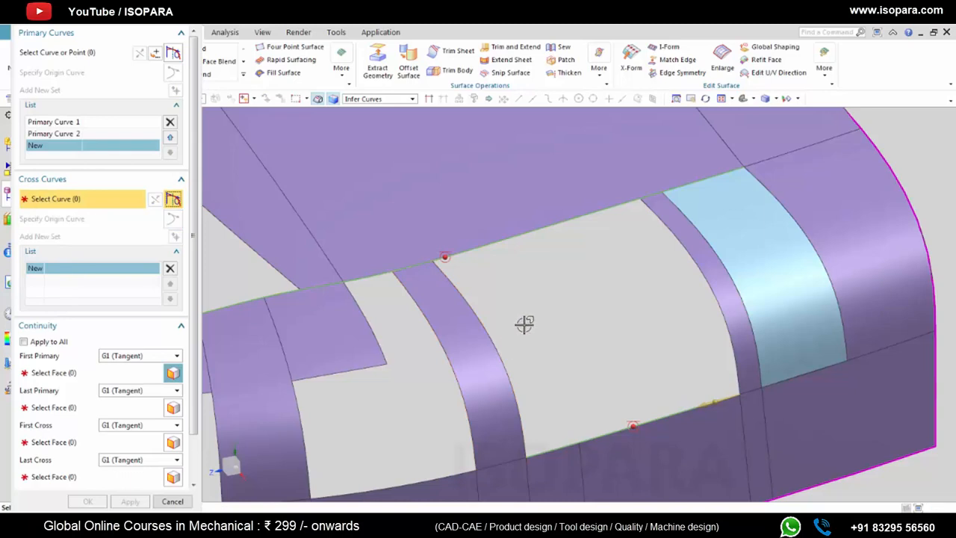
middle_click(524, 323)
click(103, 200)
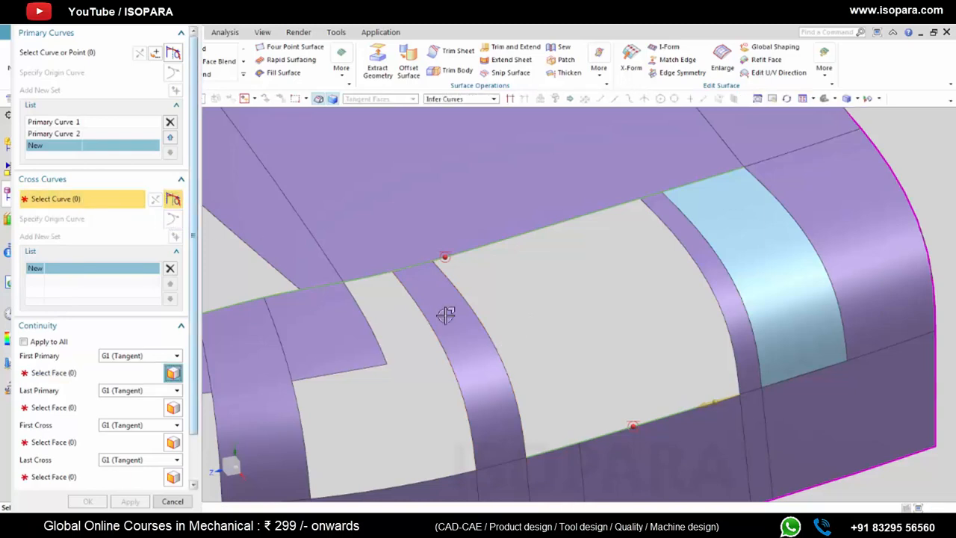
click(472, 311)
key(ctrl+z)
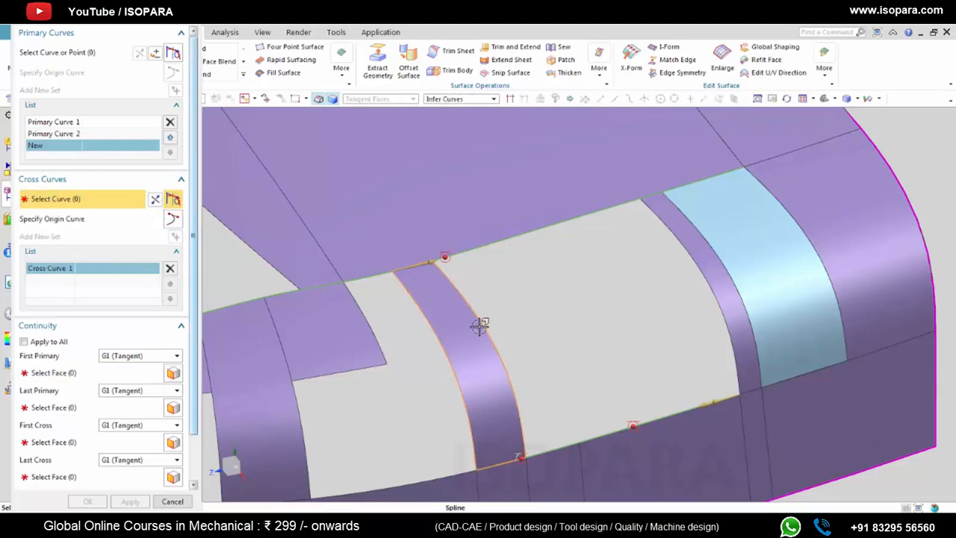
Step: Set the large opening's two side edges as Cross Curves 1 and 2 using Single Curve selection and finish the cross curve selection
click(453, 100)
click(453, 109)
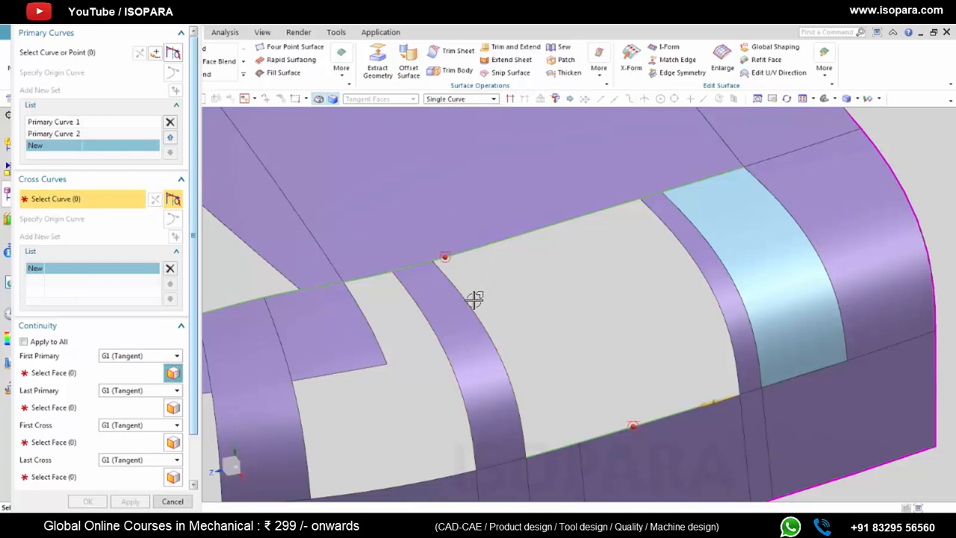
click(475, 301)
middle_click(584, 279)
click(693, 261)
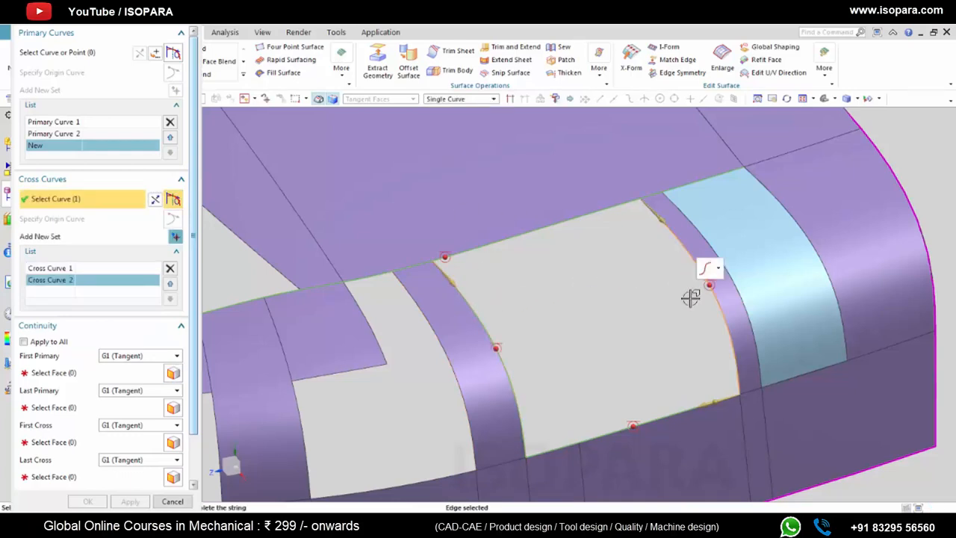
middle_click(623, 282)
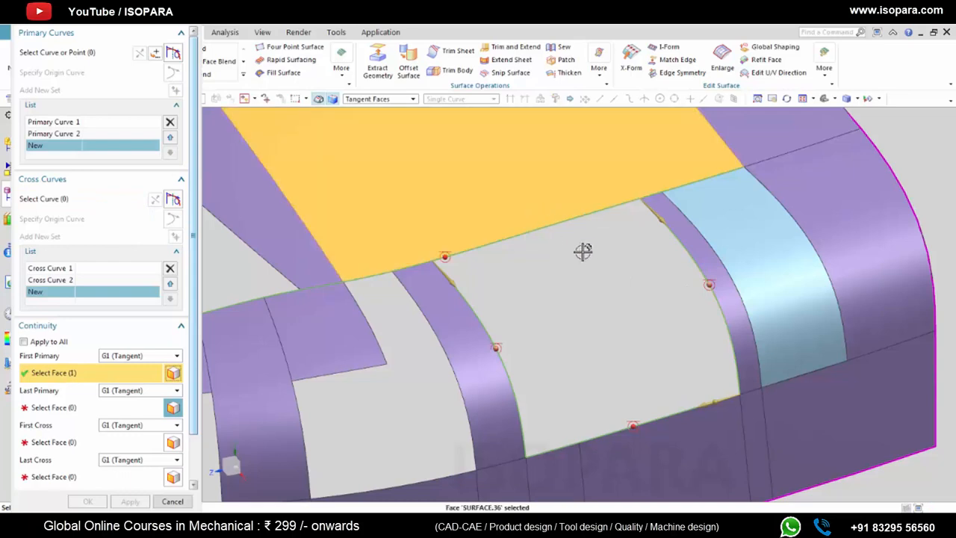
Step: Make the patch G1 tangent to the upper face, the lower faces and both side strips, and create the mesh surface
click(580, 252)
click(658, 439)
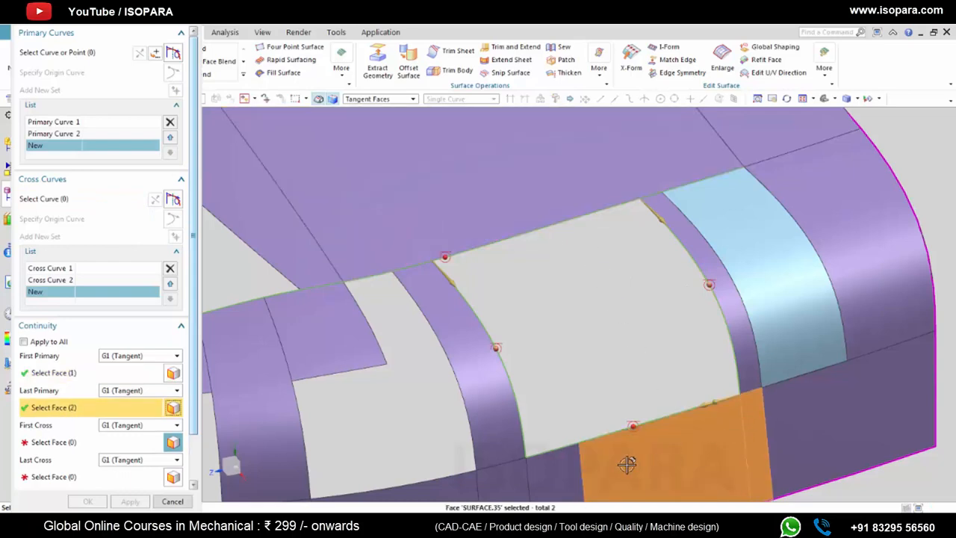
middle_click(613, 319)
scroll(613, 318, up, 3)
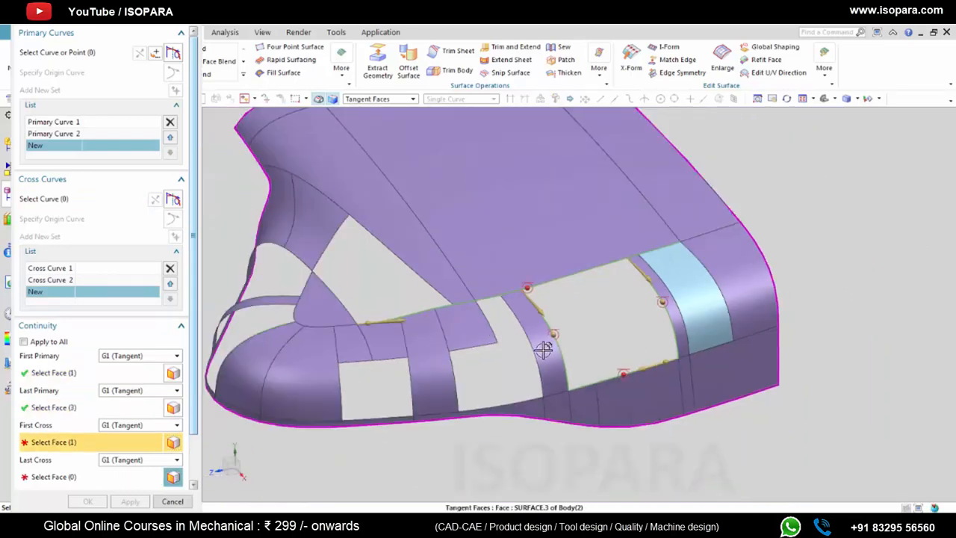
click(606, 307)
click(657, 289)
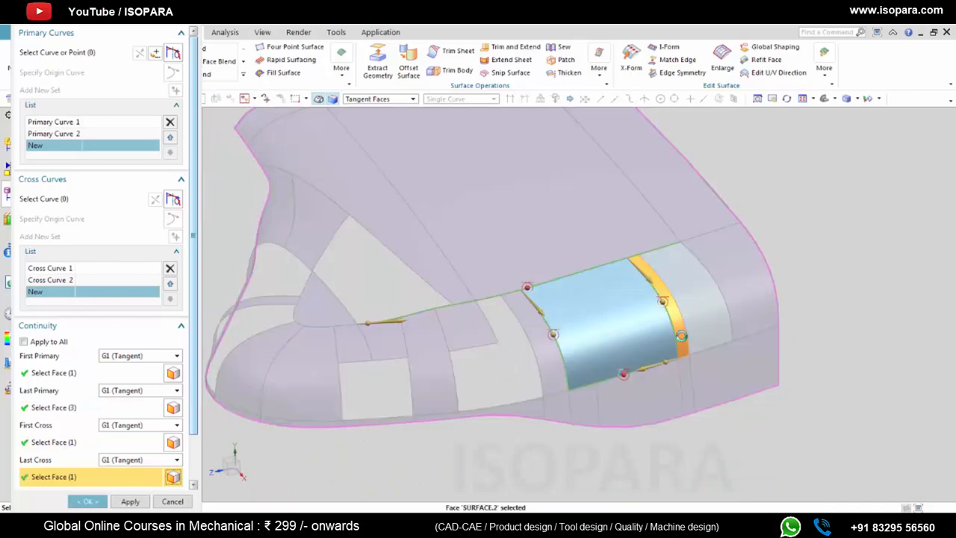
middle_click(568, 307)
Step: Examine the new patch and the remaining L-shaped opening beside it
middle_drag(570, 305, 574, 331)
scroll(575, 331, up, 4)
middle_drag(508, 295, 572, 337)
scroll(564, 292, up, 4)
scroll(579, 318, down, 5)
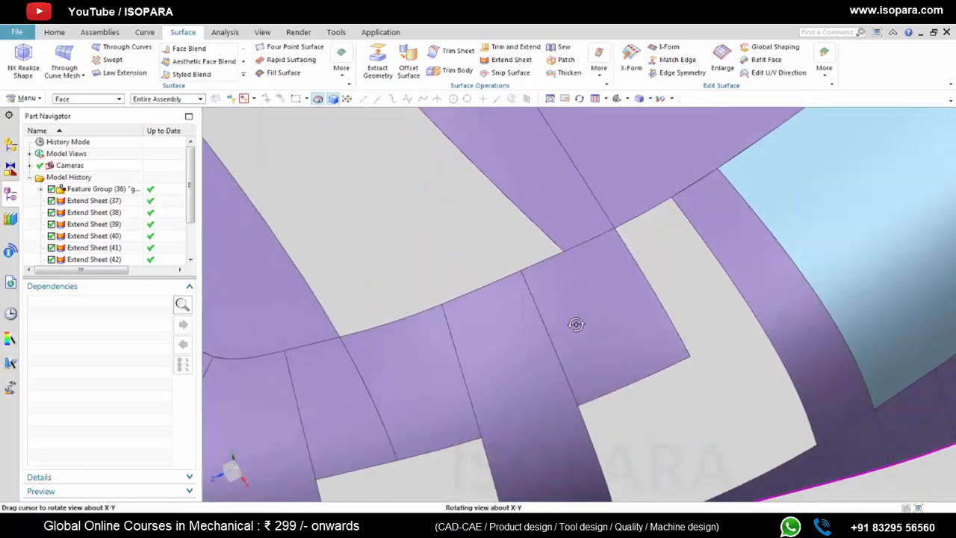
scroll(541, 310, up, 5)
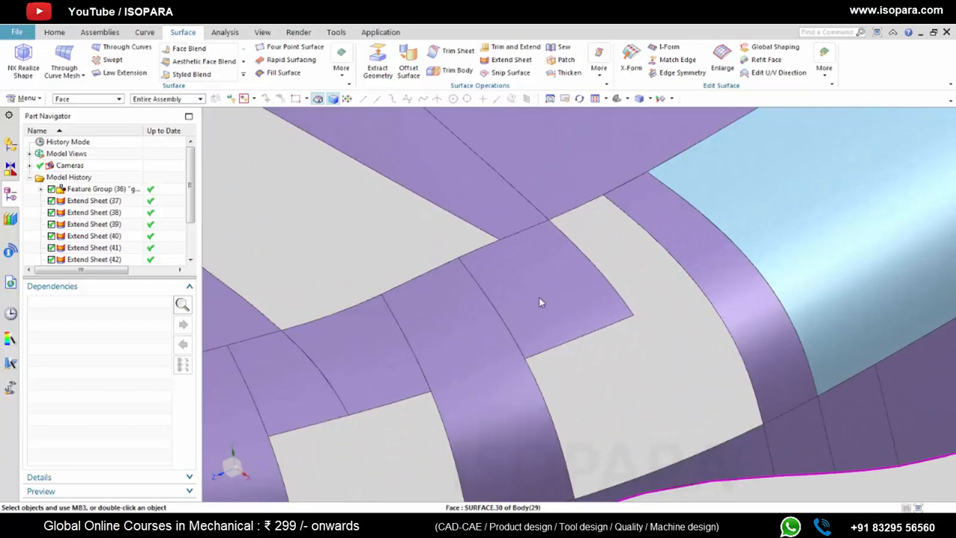
middle_drag(539, 298, 529, 292)
Step: Try a Bridge surface from the short upper edge of the L-shaped opening to the edge below it
click(243, 77)
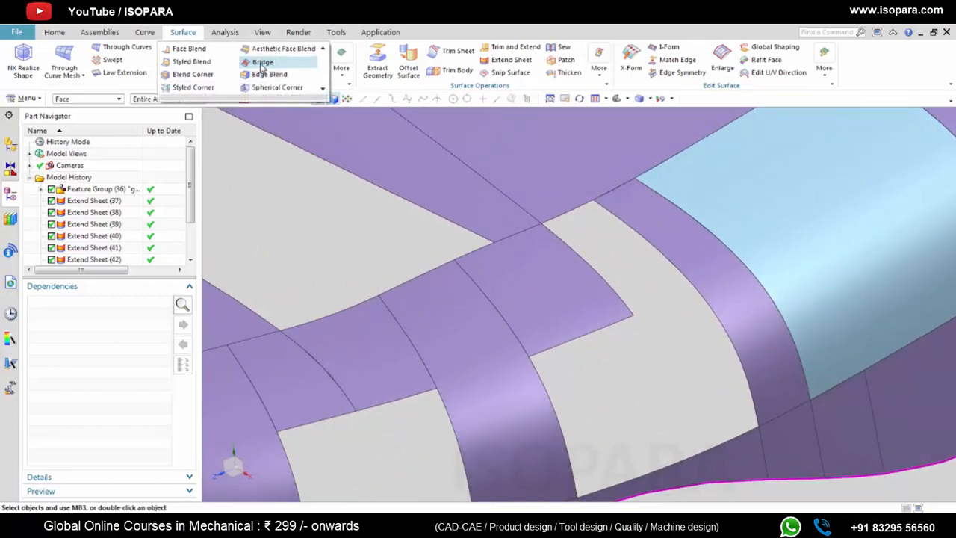
click(277, 61)
click(596, 330)
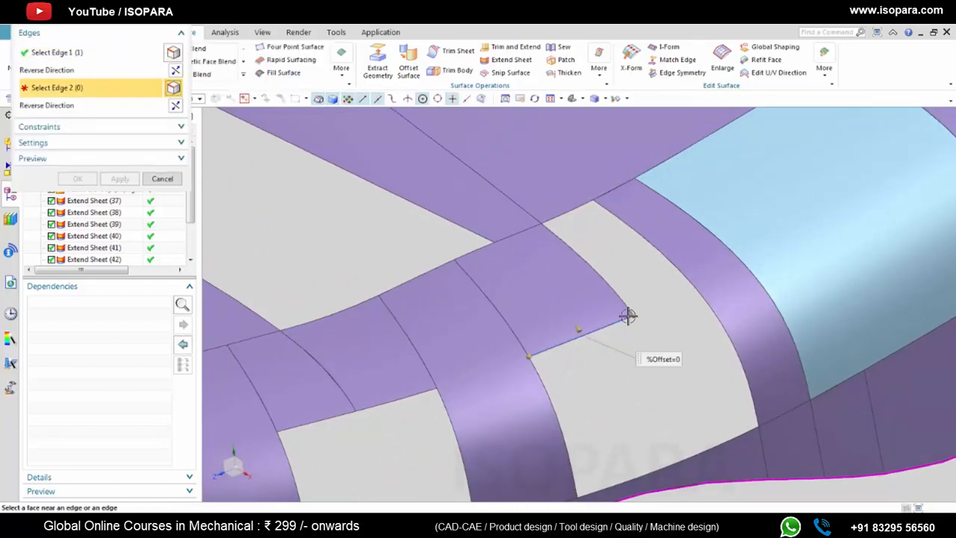
scroll(627, 316, down, 3)
click(633, 399)
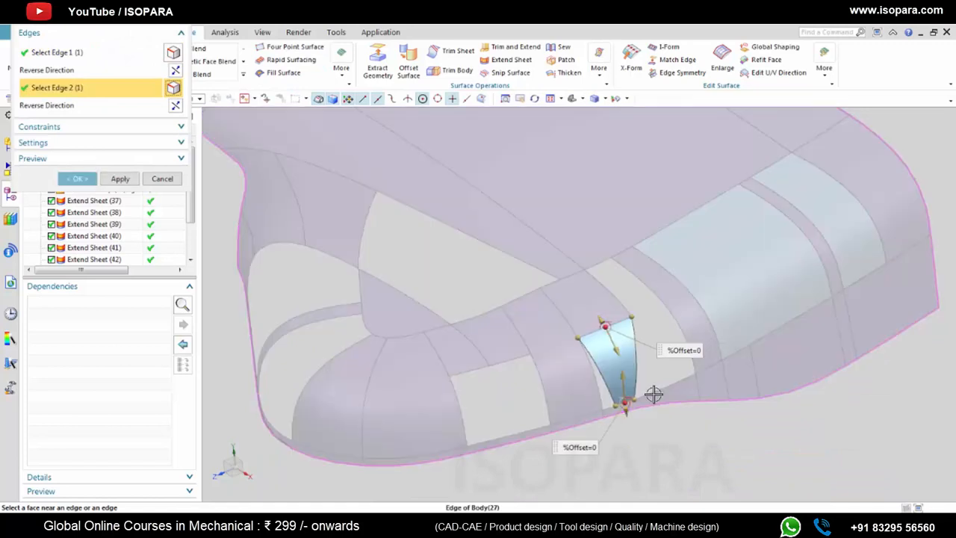
scroll(633, 412, up, 3)
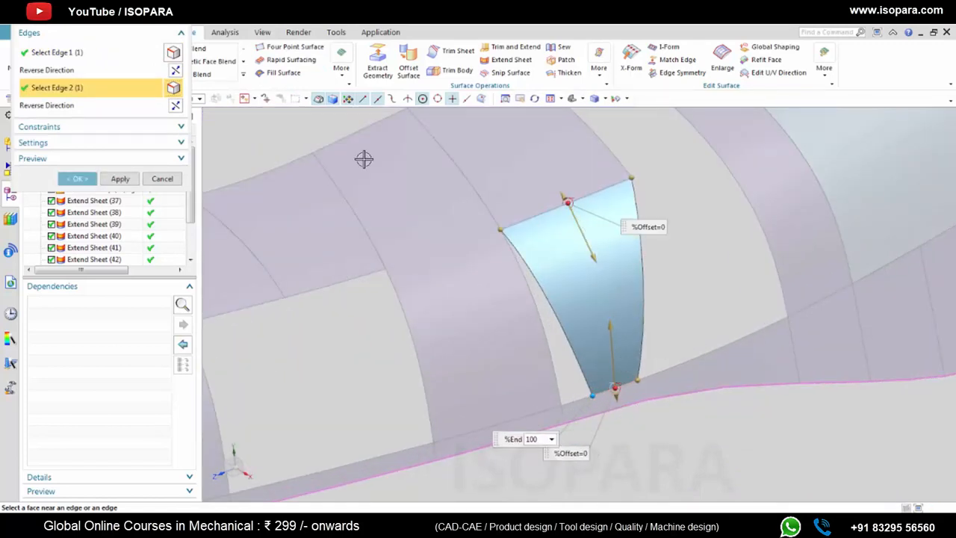
click(182, 17)
scroll(614, 269, down, 2)
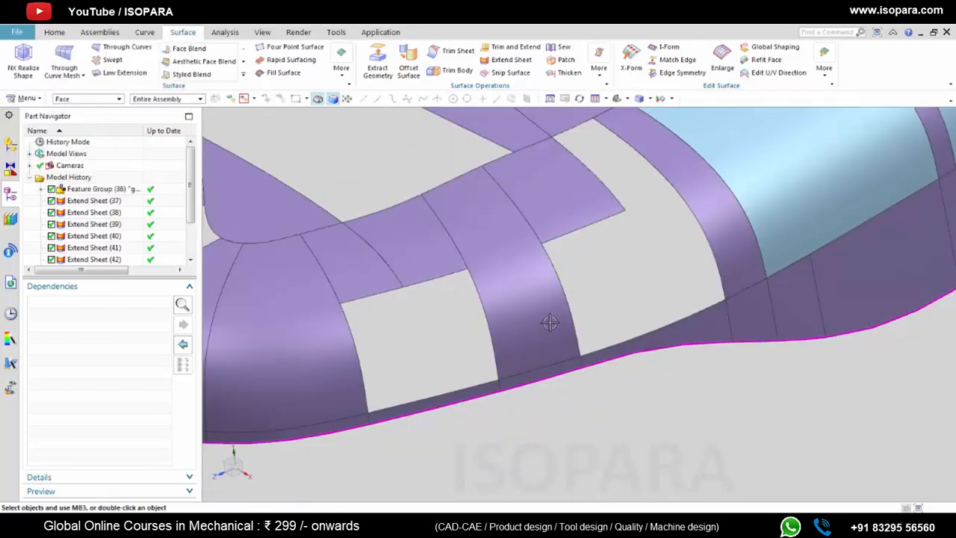
middle_drag(549, 322, 587, 316)
scroll(587, 316, up, 3)
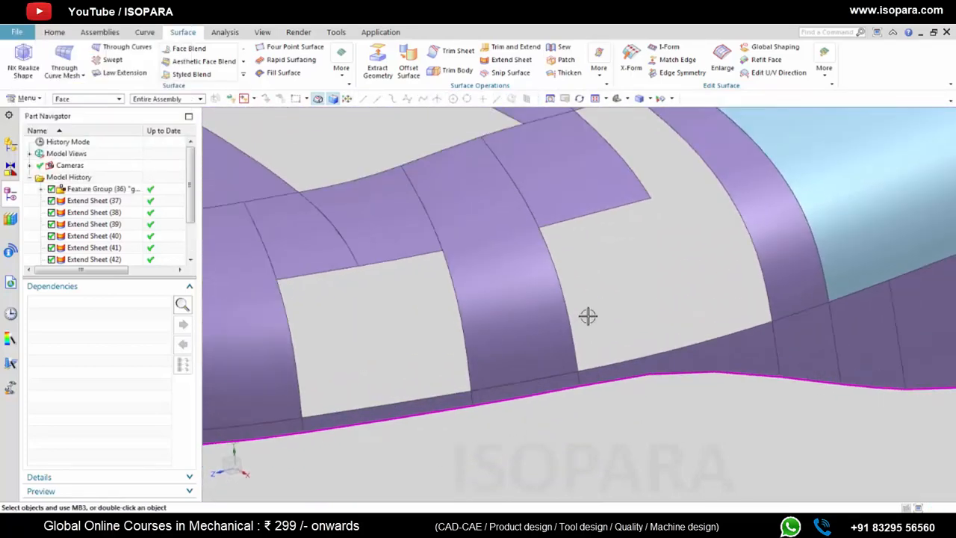
click(155, 32)
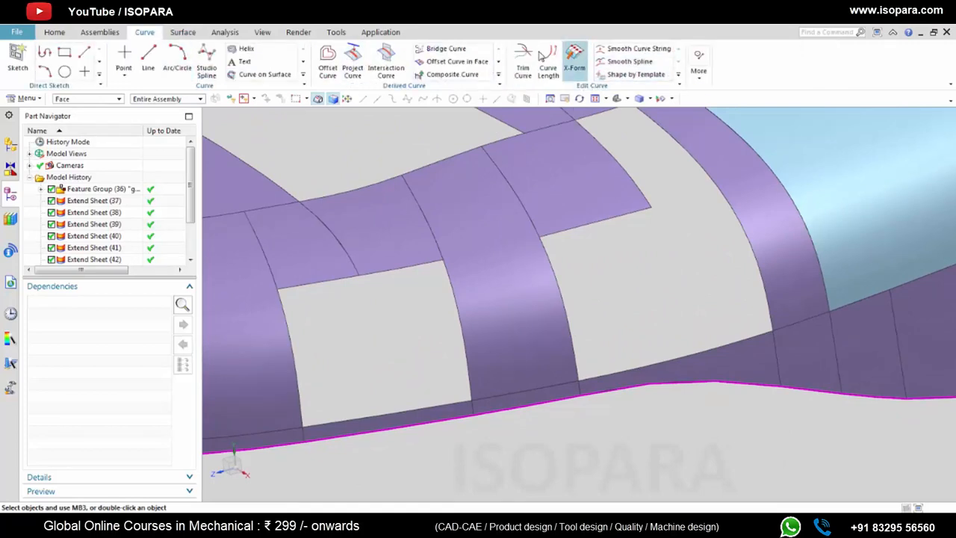
click(442, 48)
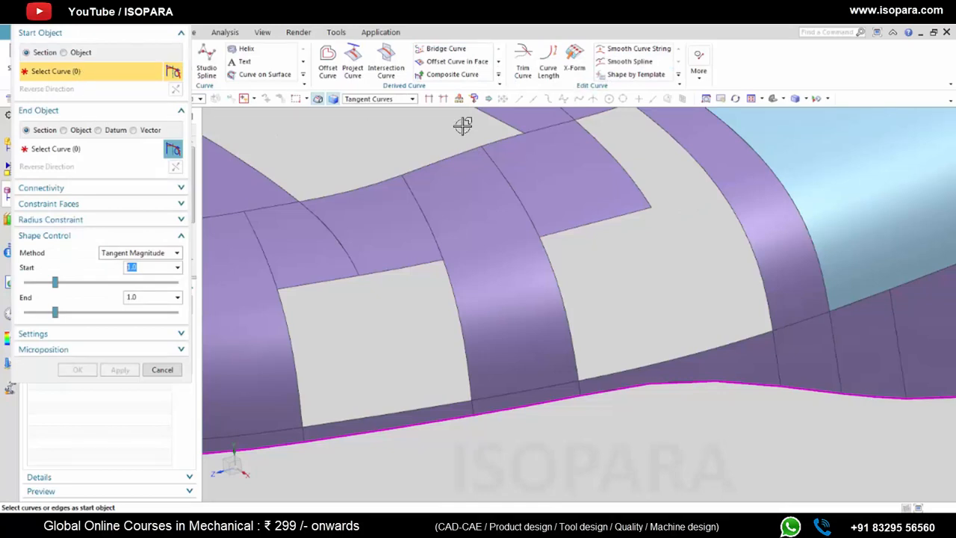
click(654, 198)
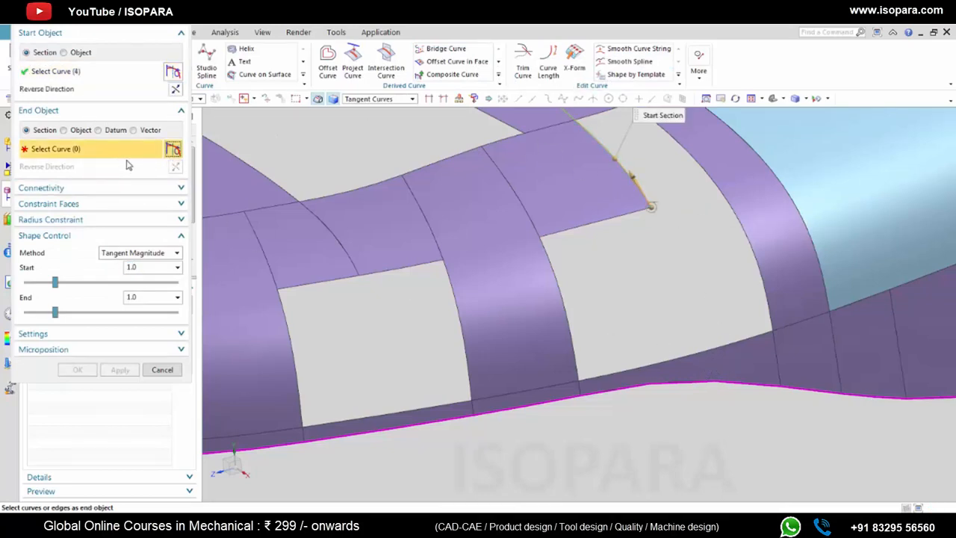
click(94, 189)
click(41, 211)
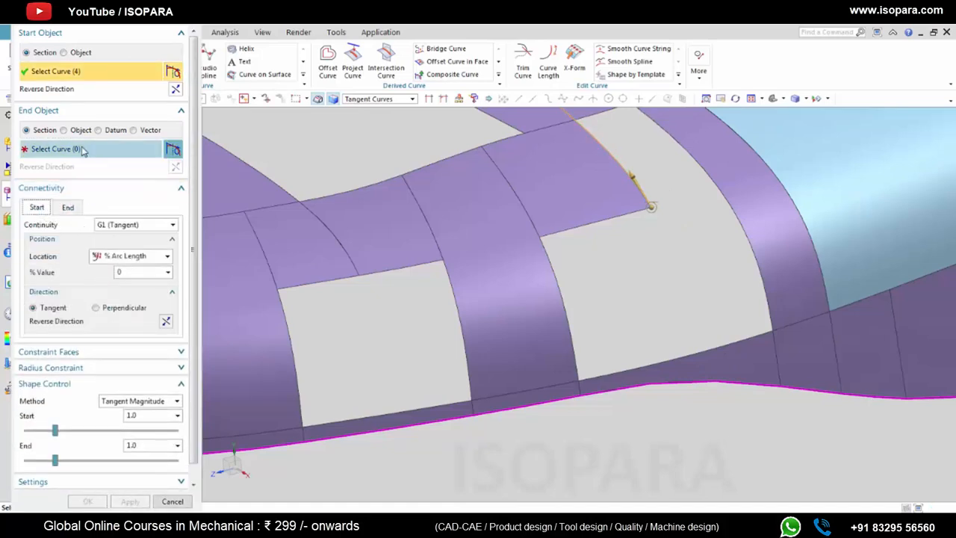
click(194, 21)
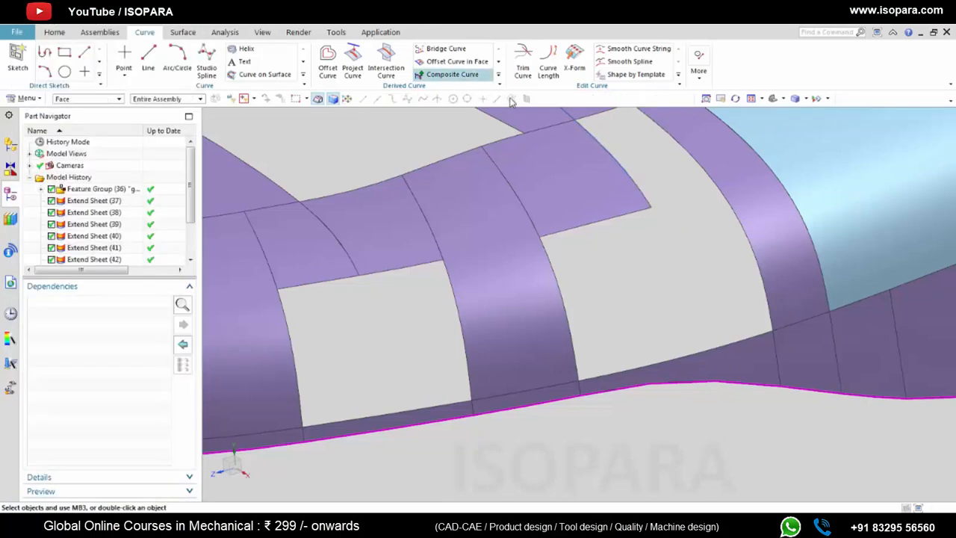
scroll(530, 116, down, 2)
scroll(549, 162, up, 2)
shift+middle_drag(567, 179, 569, 211)
scroll(563, 203, down, 2)
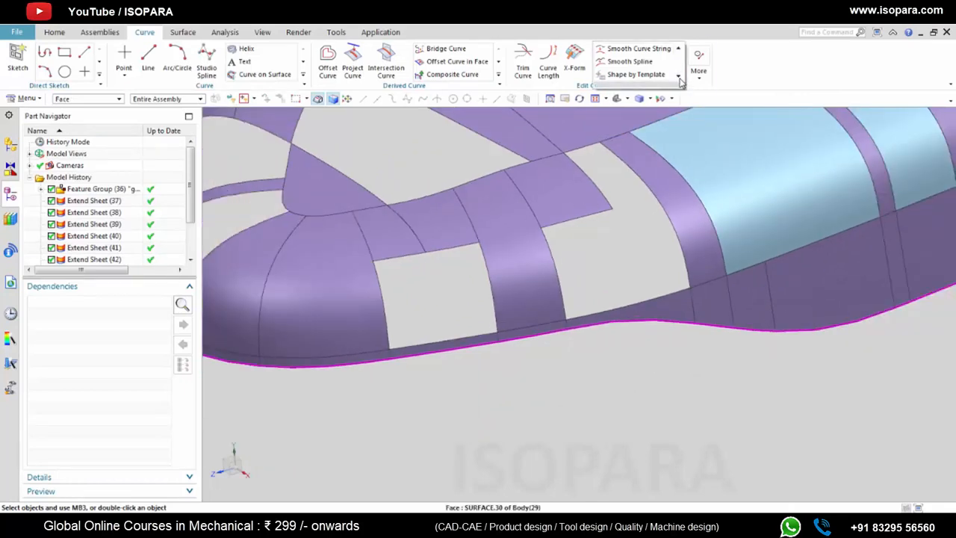
click(698, 66)
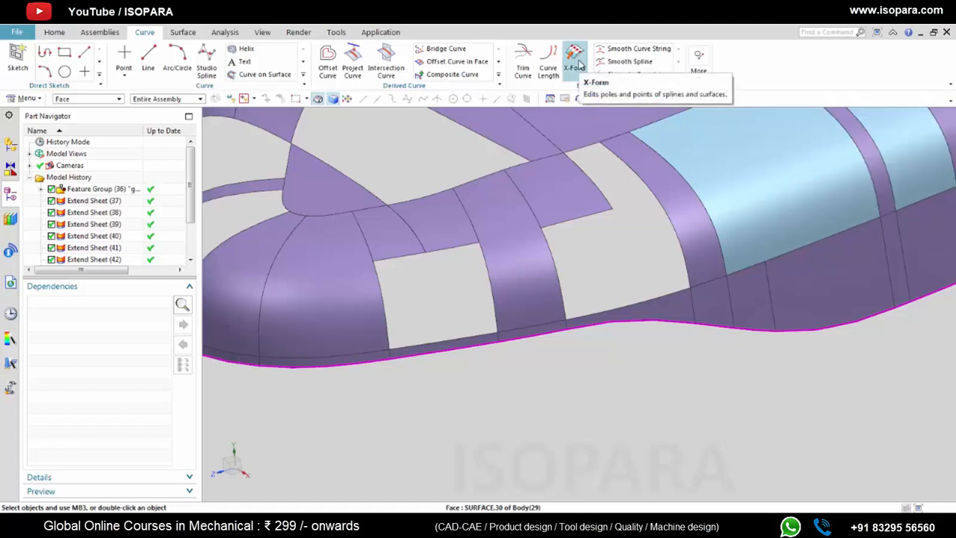
Step: Start an Isoparametric Curve on the narrow face below the L-shaped opening, with the direction set to V
click(498, 75)
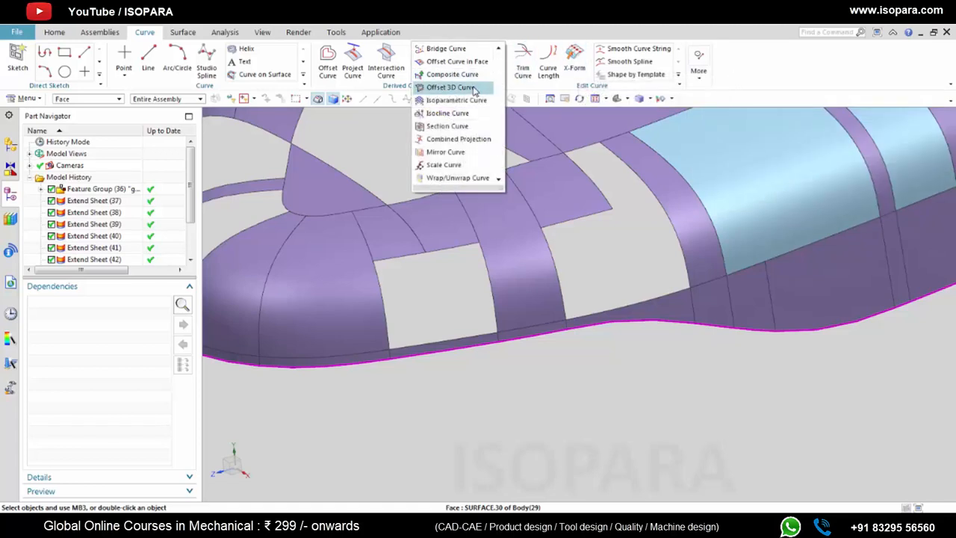
click(457, 101)
scroll(627, 306, up, 3)
click(720, 332)
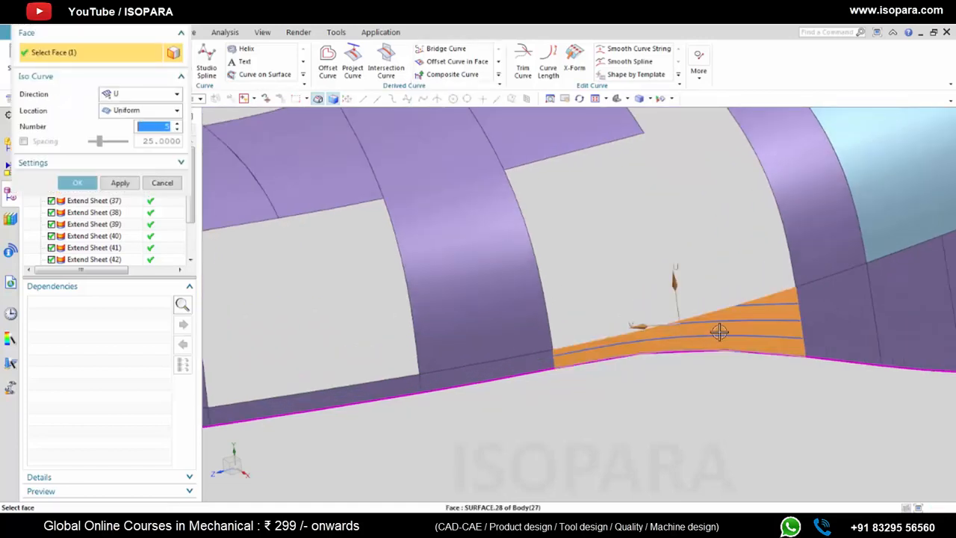
click(138, 96)
click(130, 116)
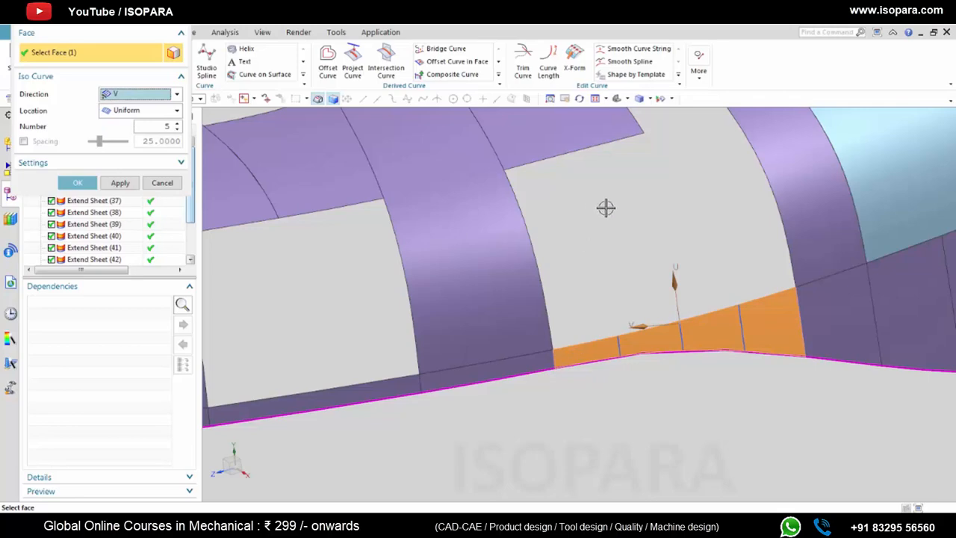
Step: Set the number of isoparametric curves to 8 and create them on the narrow lower face
scroll(672, 269, down, 3)
middle_drag(683, 277, 623, 265)
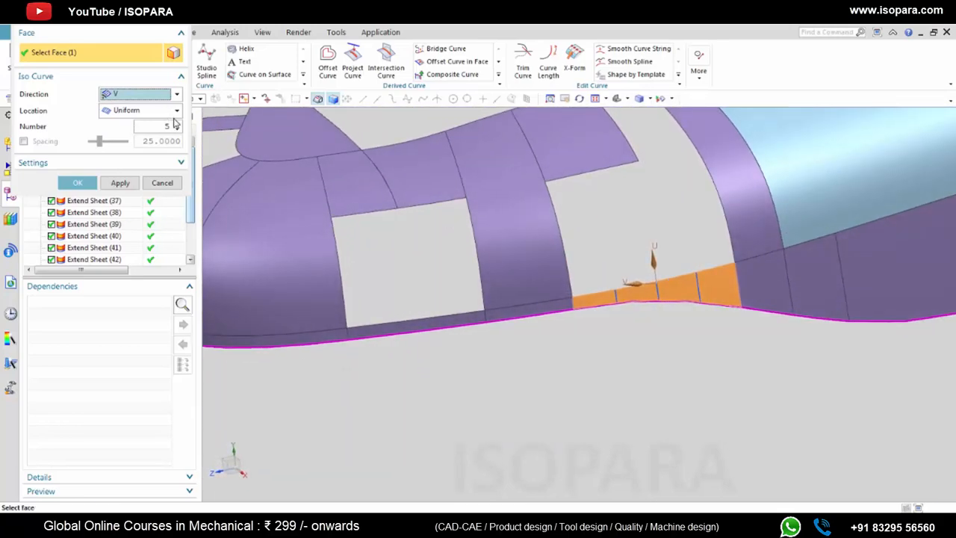
click(176, 125)
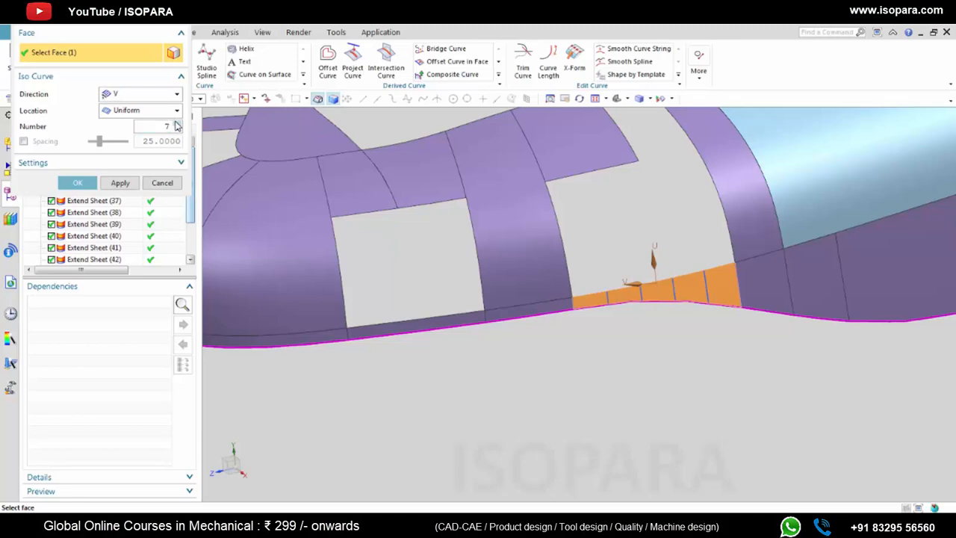
mouse_move(487, 243)
middle_down()
mouse_move(470, 224)
mouse_move(471, 235)
middle_up()
click(177, 130)
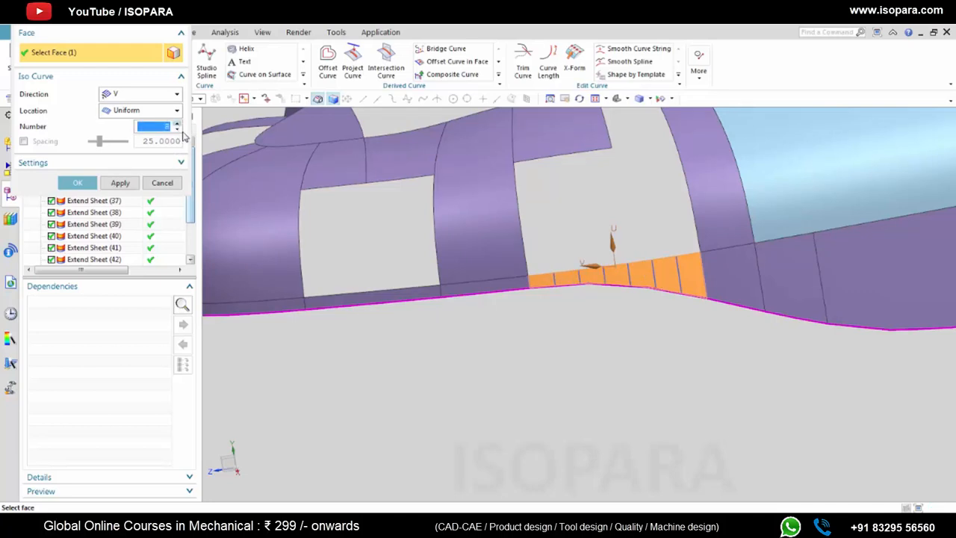
middle_click(448, 198)
middle_drag(544, 271, 645, 314)
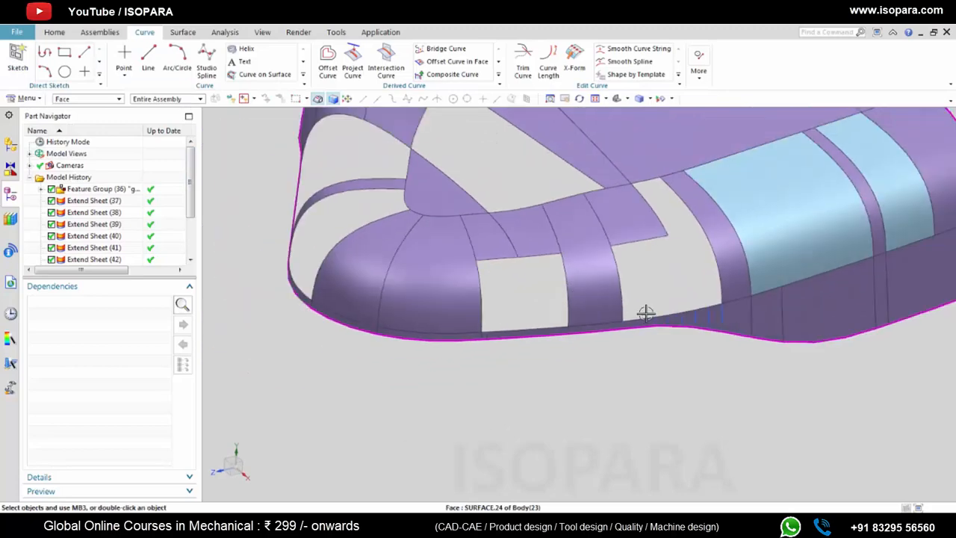
scroll(645, 313, up, 3)
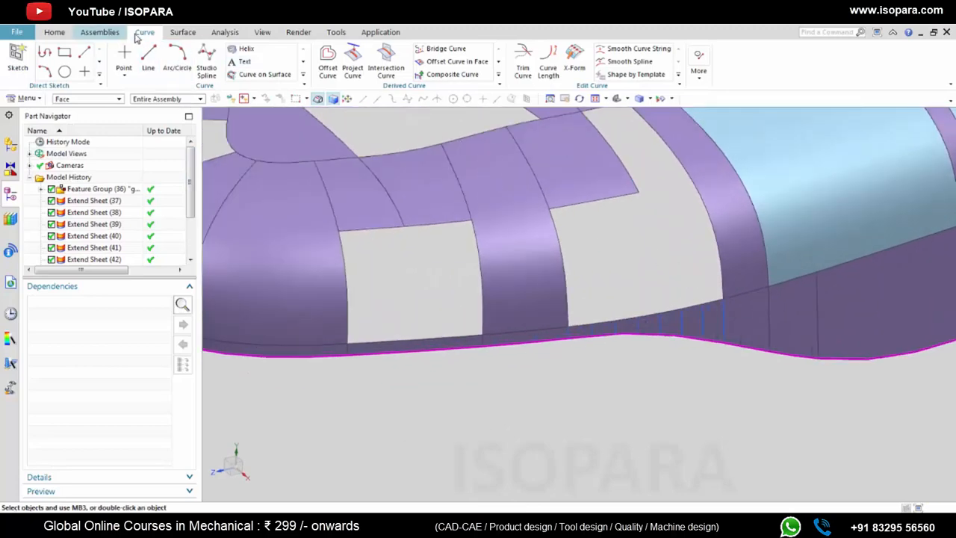
click(177, 35)
click(65, 60)
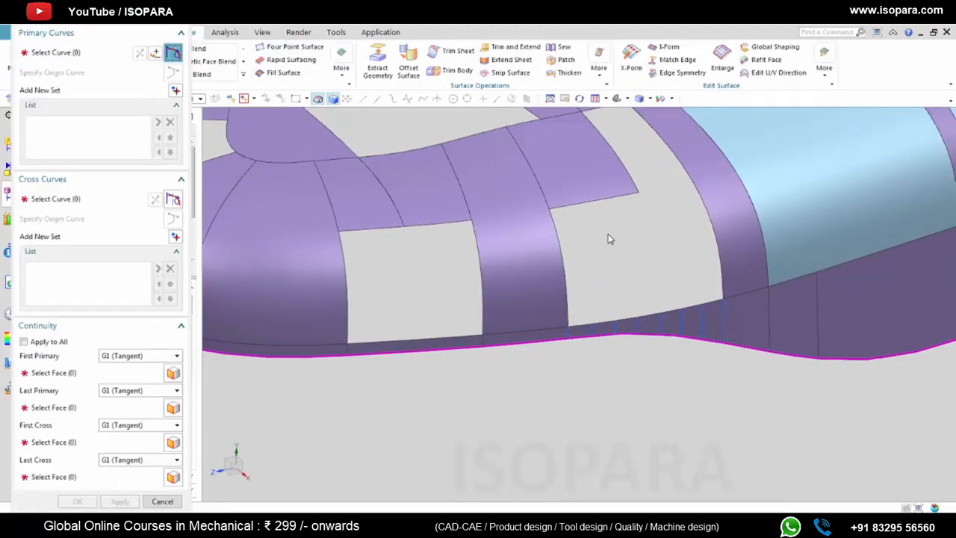
middle_drag(624, 231, 626, 245)
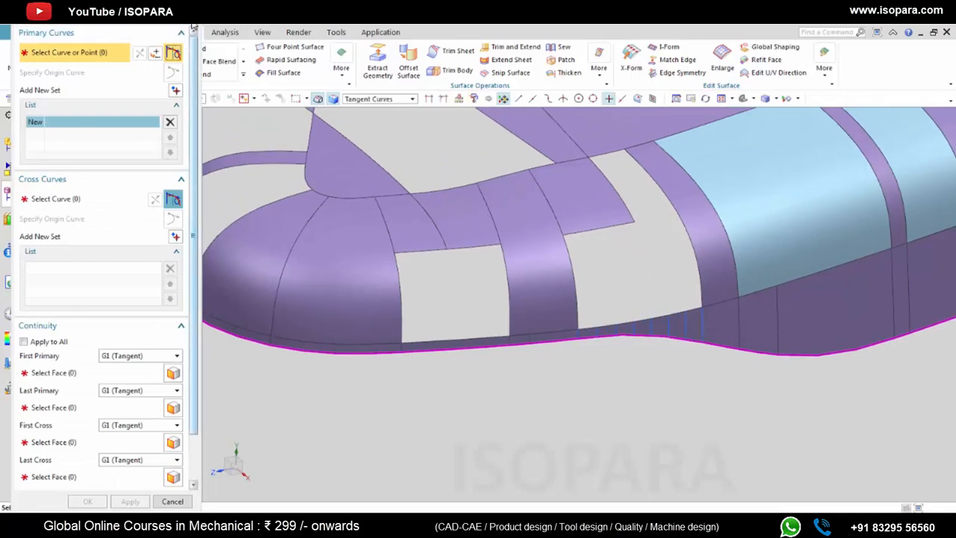
key(Escape)
Step: Create a tangent Bridge Curve from the edge ending at the L-shaped opening's inner corner to an isoparametric curve on the narrow lower face
click(145, 33)
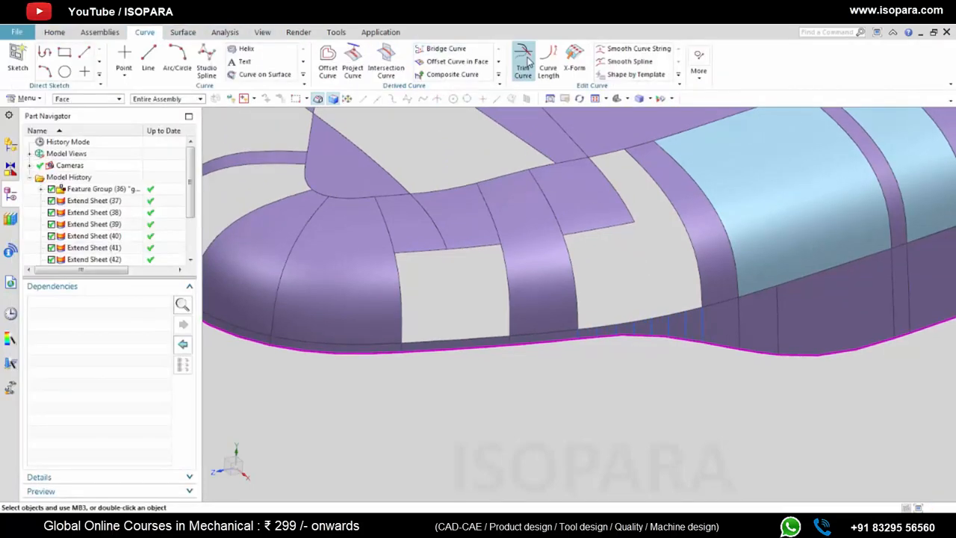
click(446, 49)
scroll(633, 212, down, 3)
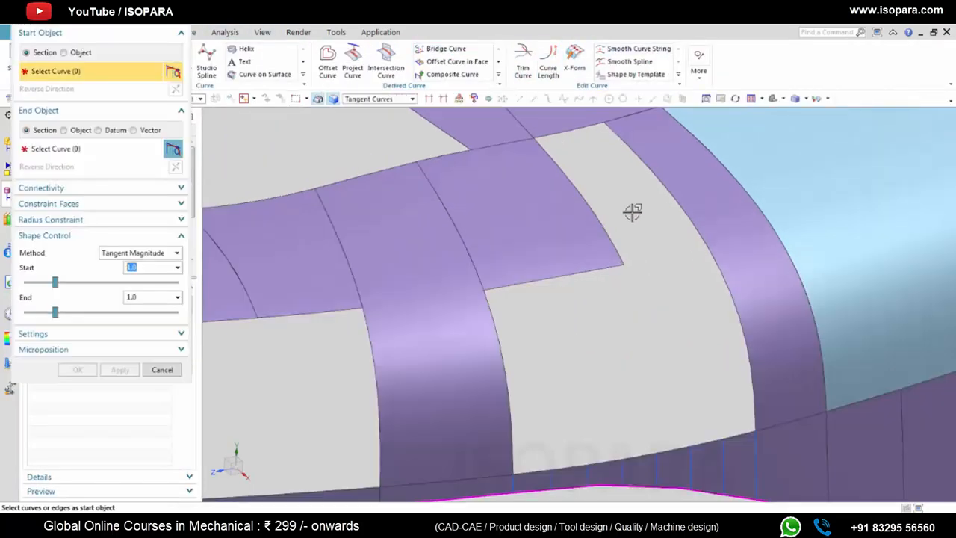
click(620, 253)
scroll(684, 303, up, 3)
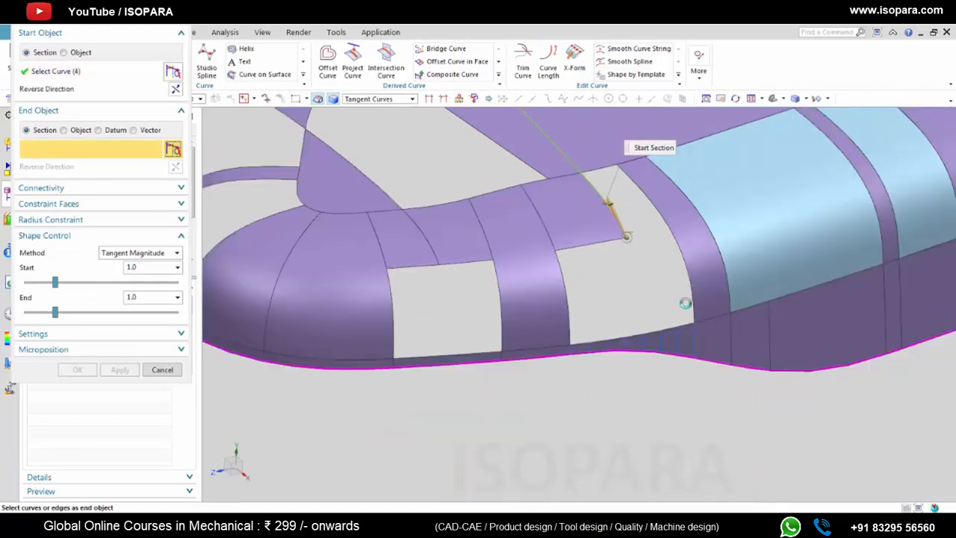
click(662, 339)
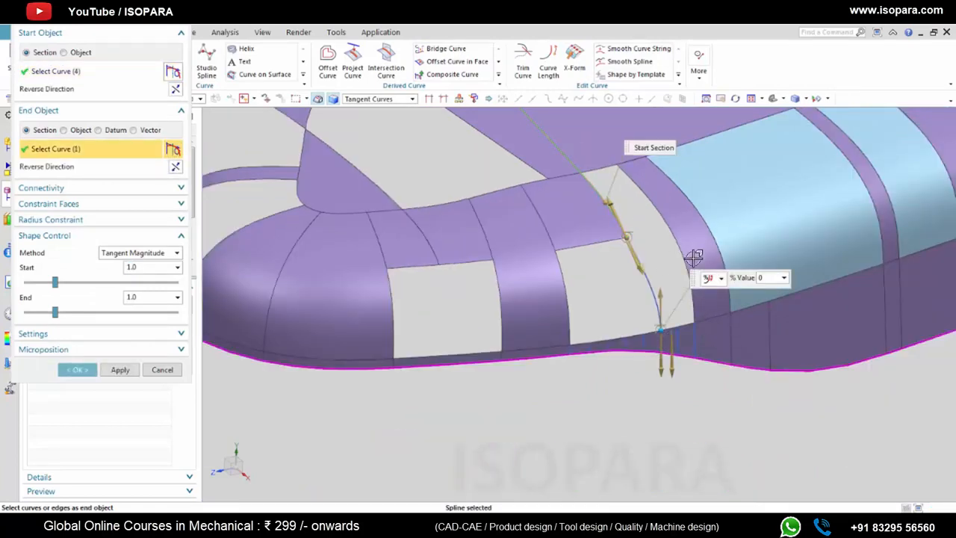
click(93, 189)
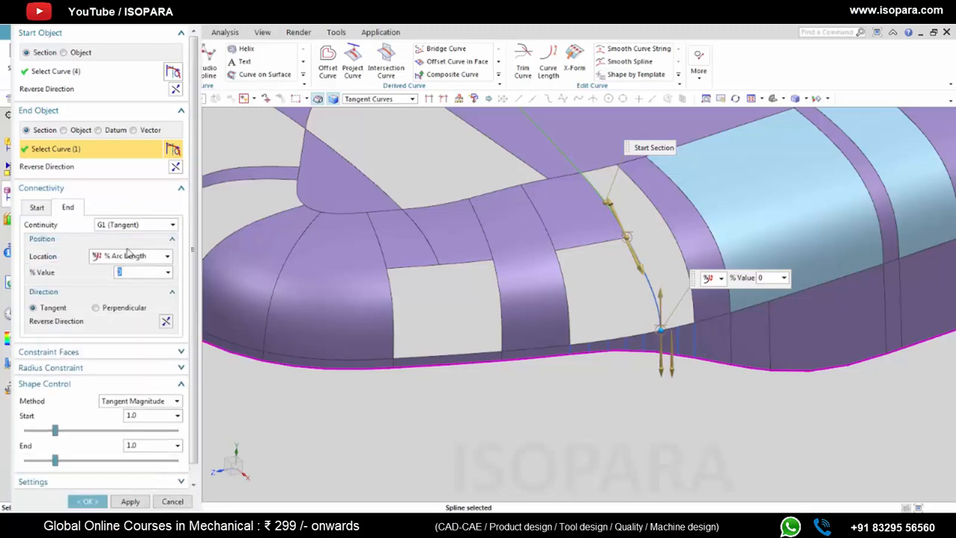
click(47, 211)
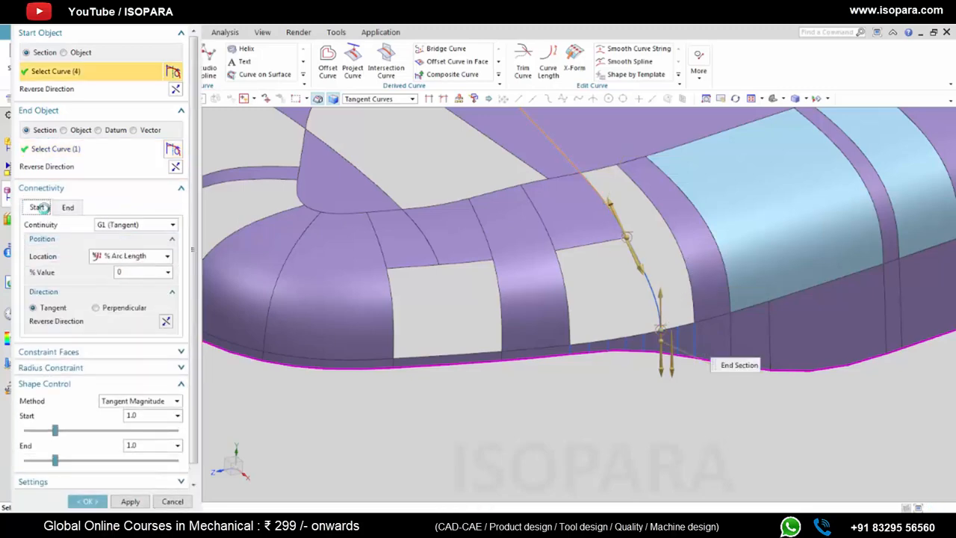
click(88, 502)
mouse_move(672, 345)
middle_down()
mouse_move(634, 325)
mouse_move(647, 336)
mouse_move(677, 333)
mouse_move(665, 345)
middle_up()
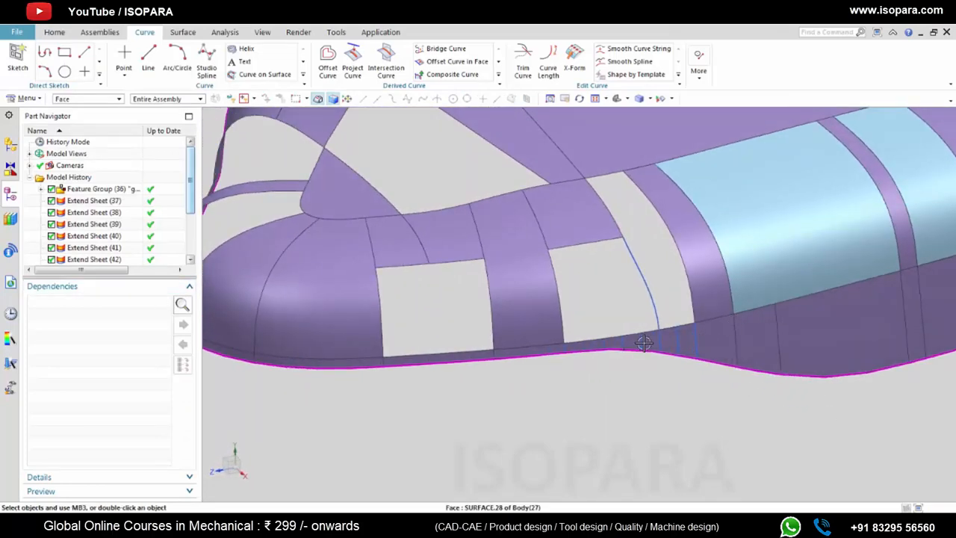
Step: Try reducing the number of isoparametric curves on the narrow lower face to 7
click(644, 343)
drag(190, 207, 189, 248)
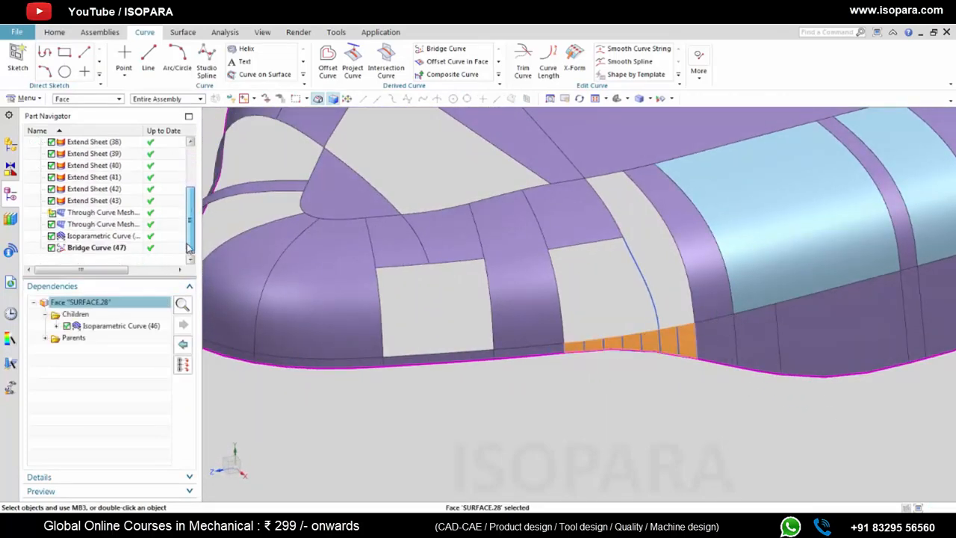
double_click(103, 235)
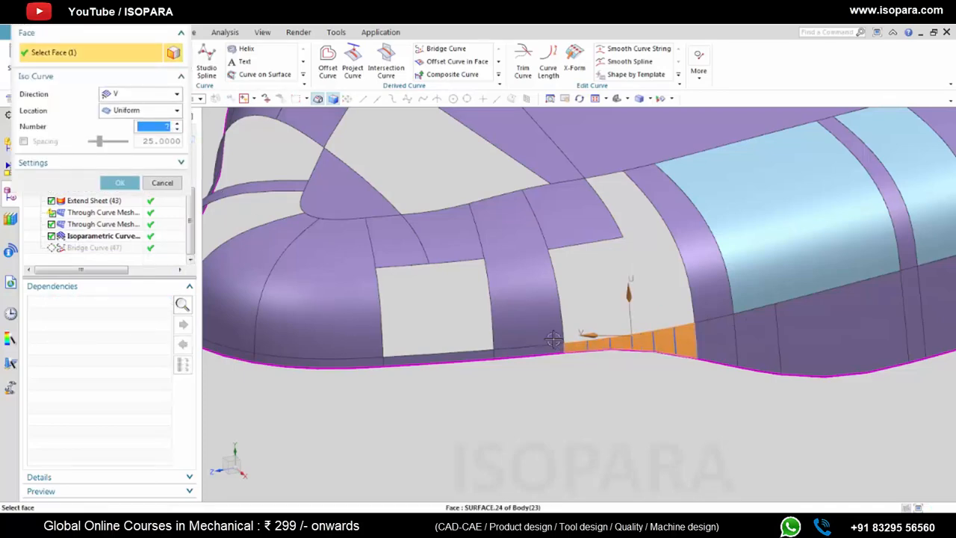
mouse_move(552, 340)
middle_down()
mouse_move(546, 327)
mouse_move(536, 338)
middle_up()
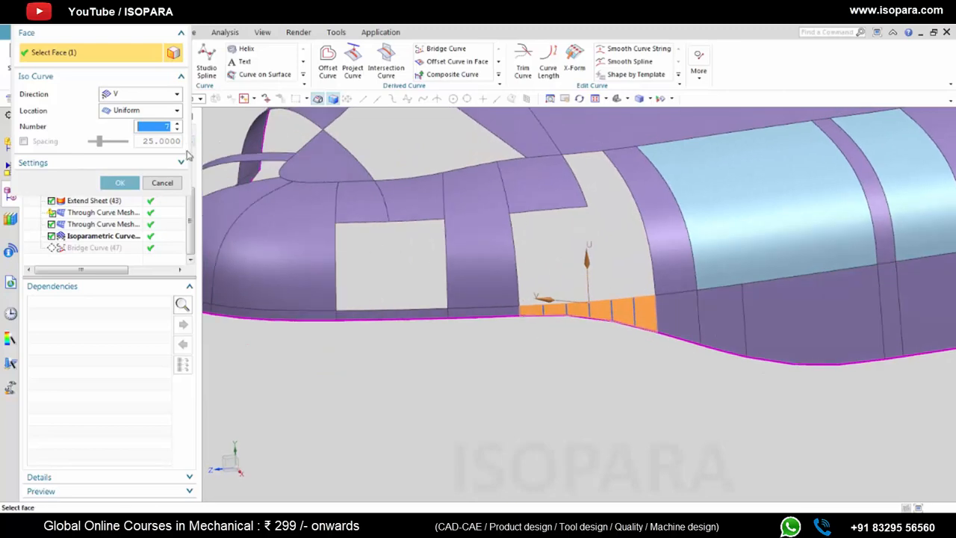
middle_drag(468, 296, 502, 344)
middle_click(502, 344)
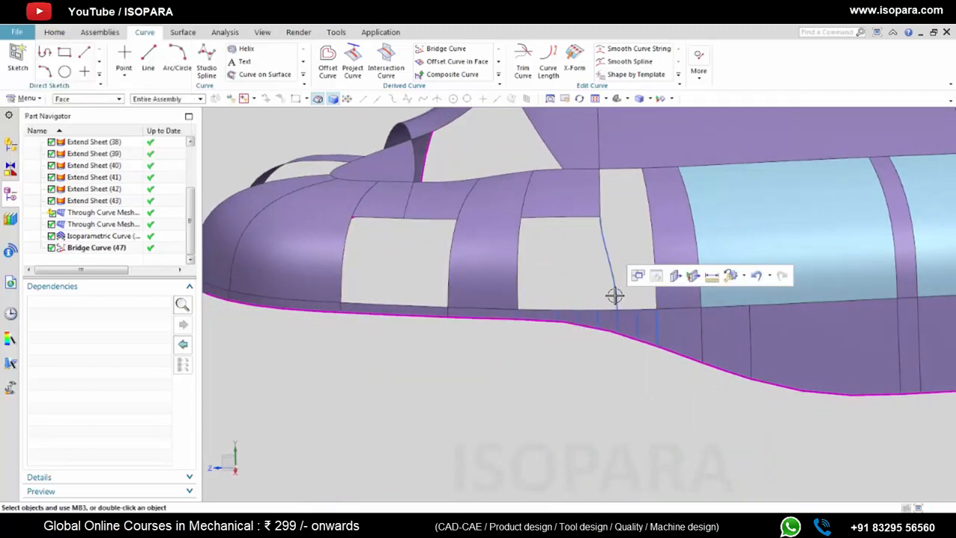
Step: Edit the bridge curve to end on the neighbouring isoparametric curve, nearer the closed strip beside the opening
click(90, 247)
double_click(89, 247)
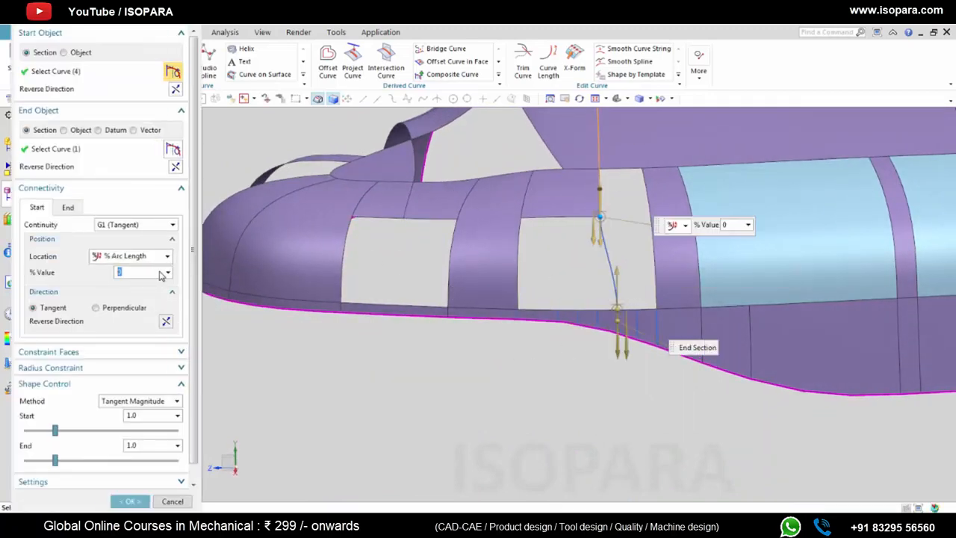
click(88, 153)
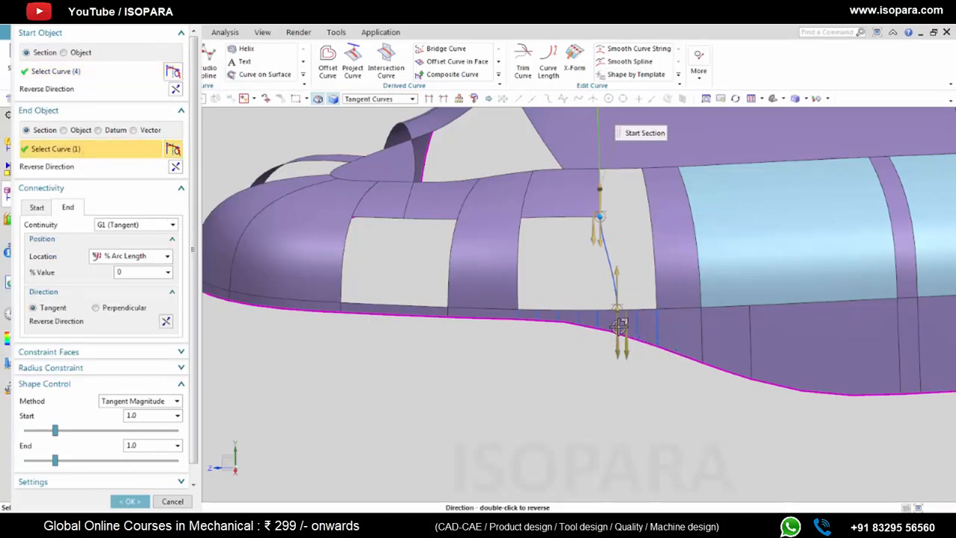
middle_drag(618, 326, 638, 326)
shift+middle_drag(864, 341, 726, 339)
scroll(709, 339, up, 4)
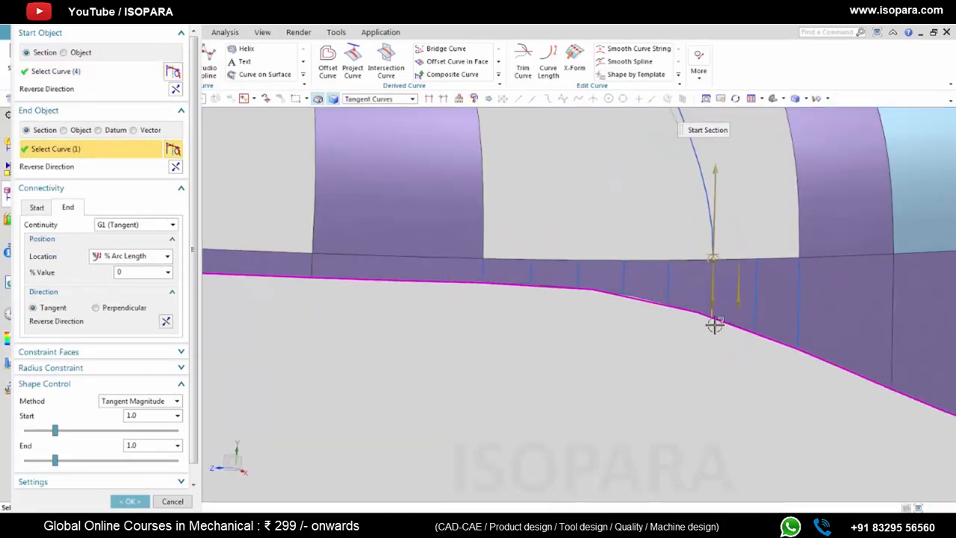
shift+click(714, 312)
click(670, 293)
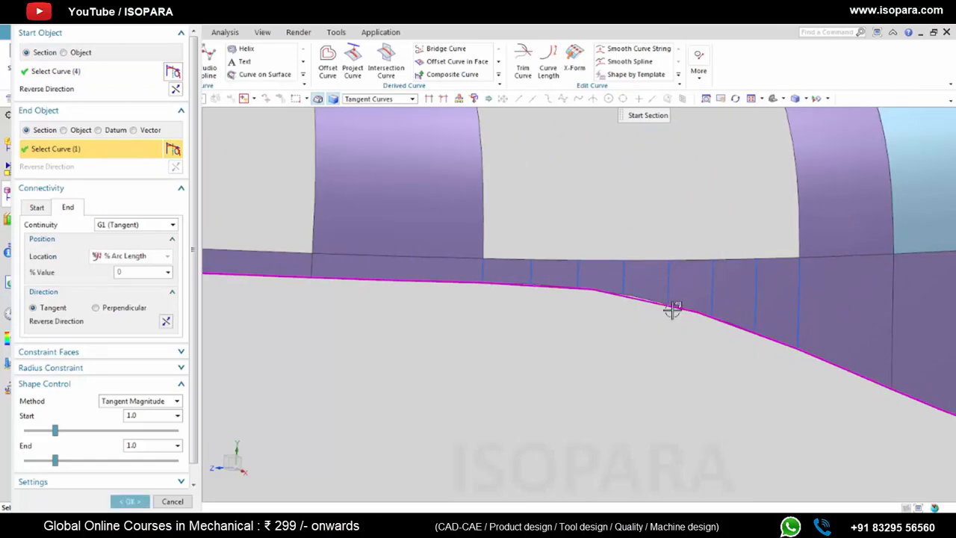
middle_click(682, 340)
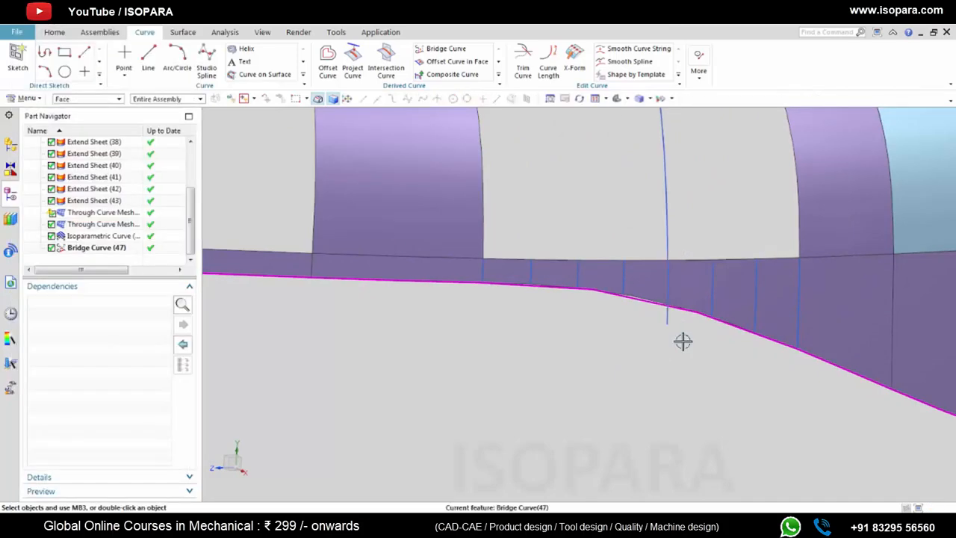
Step: Reverse the bridge curve's end direction so it runs smoothly into the isoparametric curve
click(668, 250)
mouse_move(673, 291)
middle_down()
mouse_move(717, 277)
mouse_move(676, 306)
middle_up()
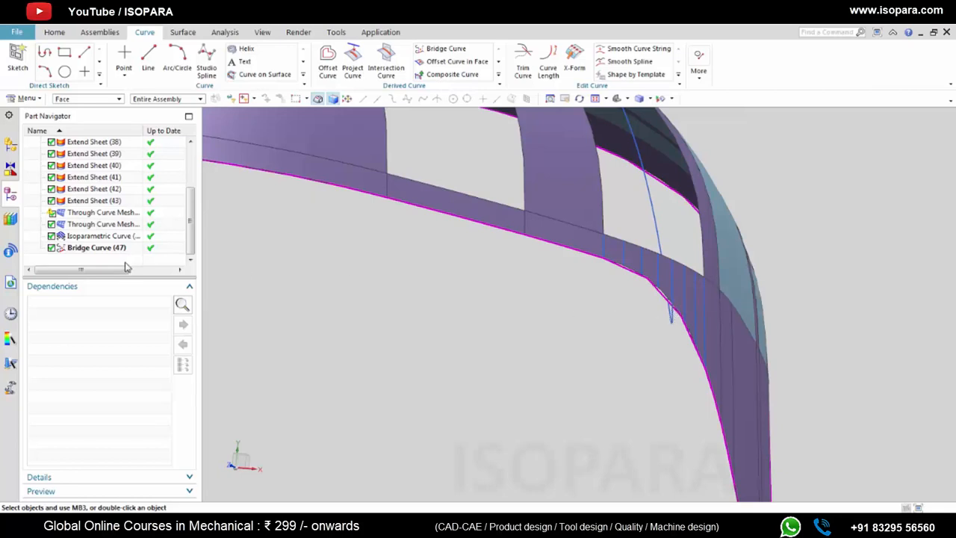
double_click(99, 249)
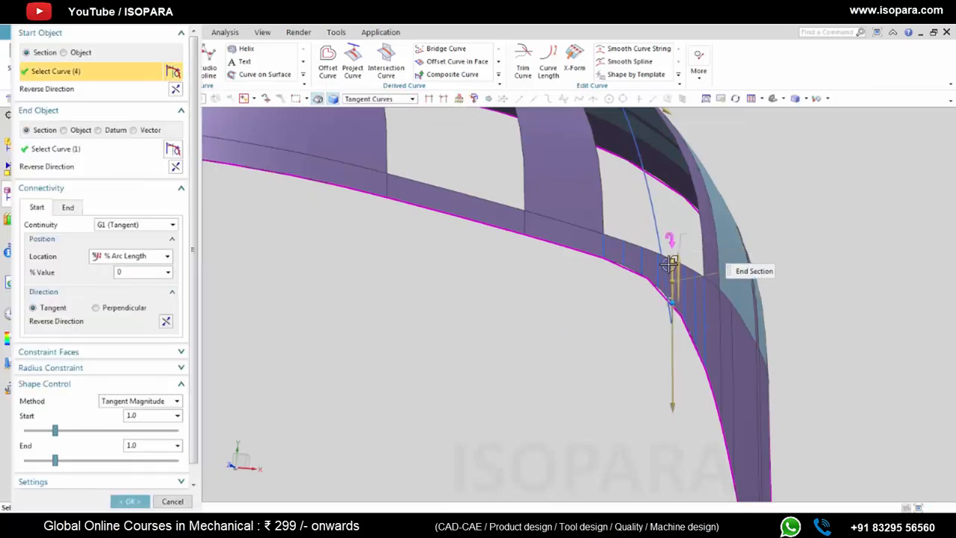
double_click(671, 262)
middle_click(688, 294)
scroll(683, 321, down, 4)
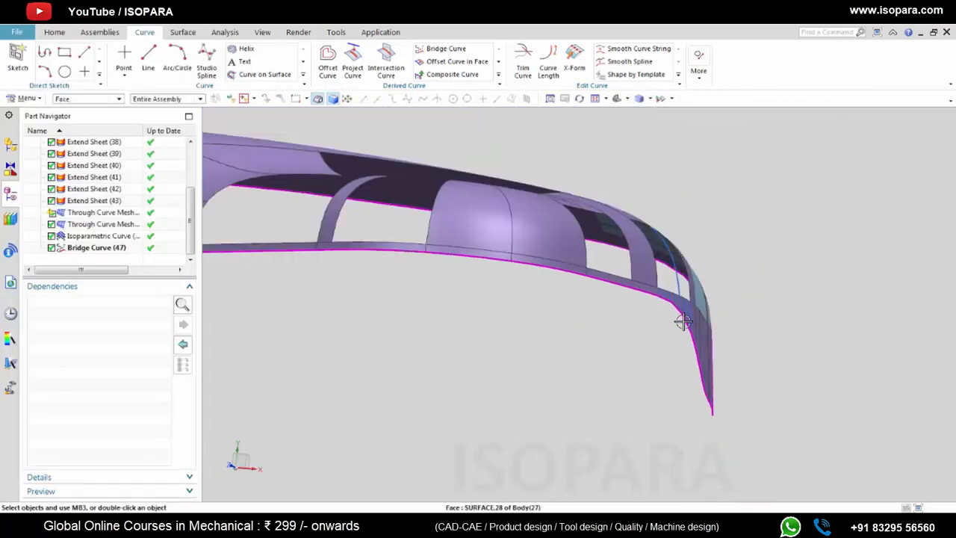
middle_drag(679, 311, 713, 383)
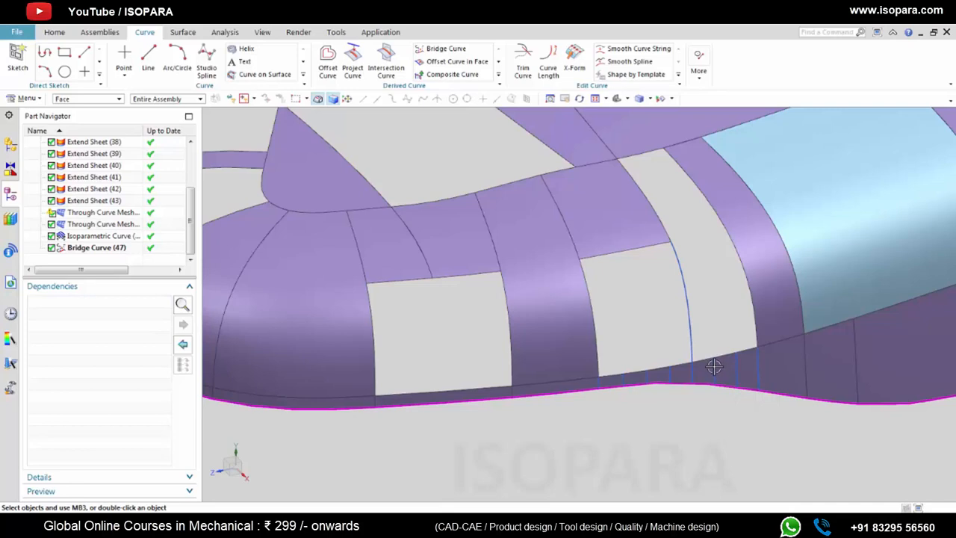
Step: Hide the isoparametric curves on the narrow lower face, keeping the bridge curve visible
right_click(126, 247)
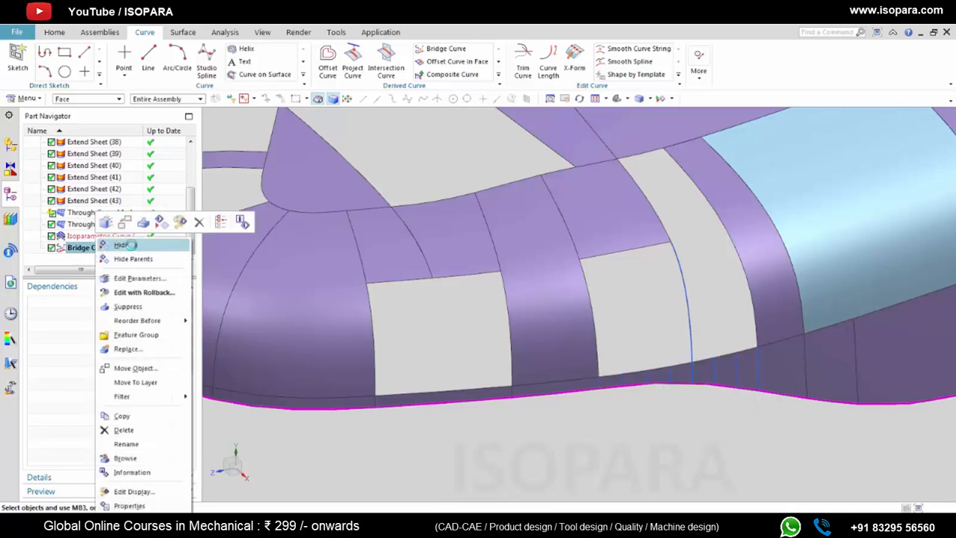
click(121, 245)
scroll(583, 341, down, 3)
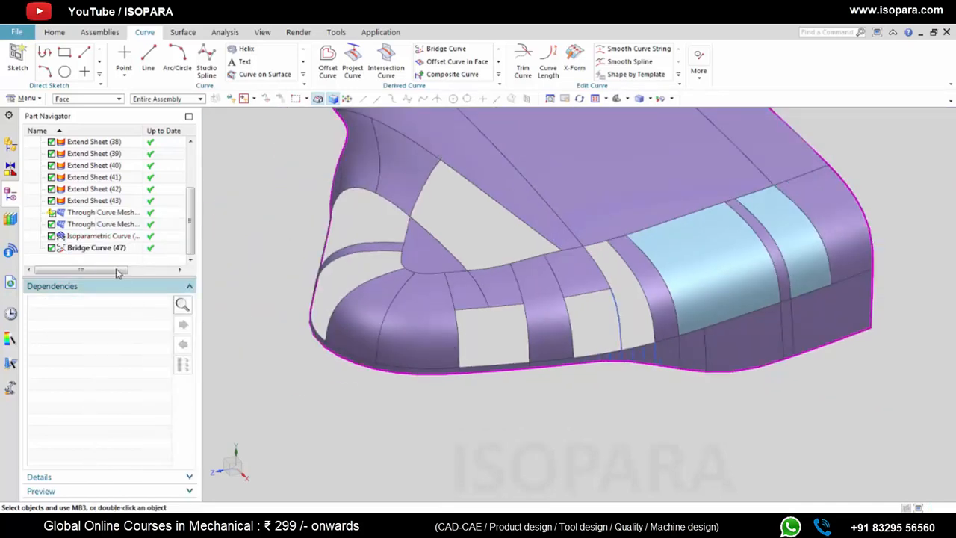
right_click(97, 236)
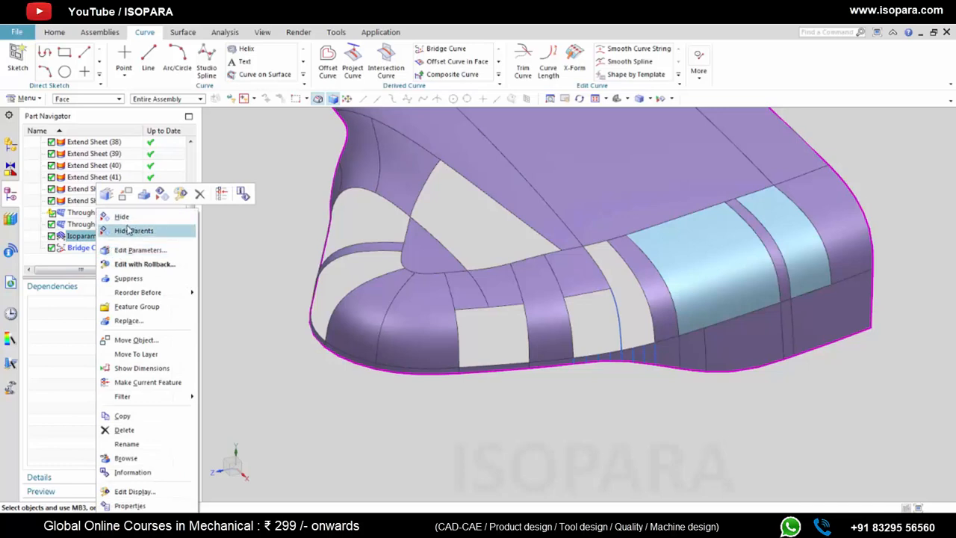
click(123, 218)
scroll(627, 351, up, 4)
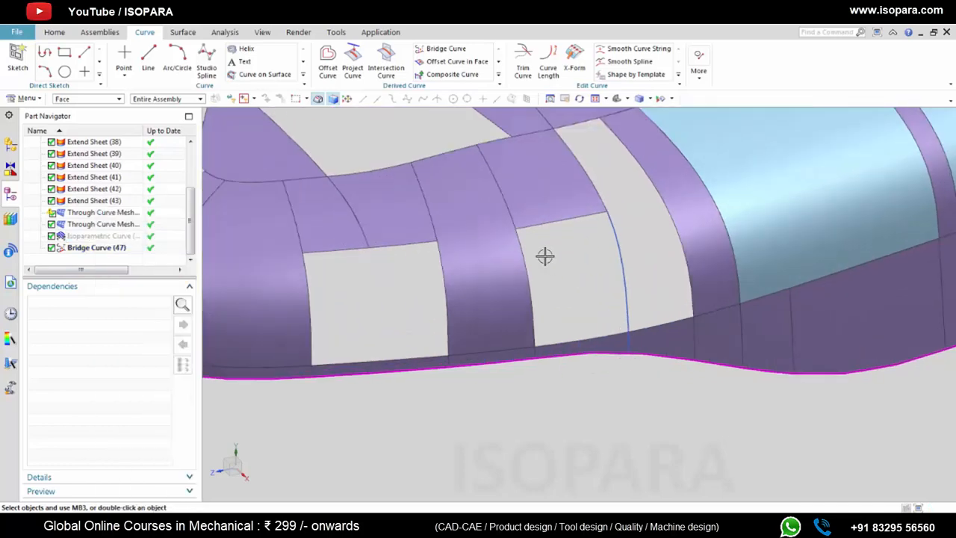
scroll(544, 257, down, 2)
Step: Start a Through Curve Mesh with the opening's short upper edge and the lower face's top edge as primary curves
click(183, 32)
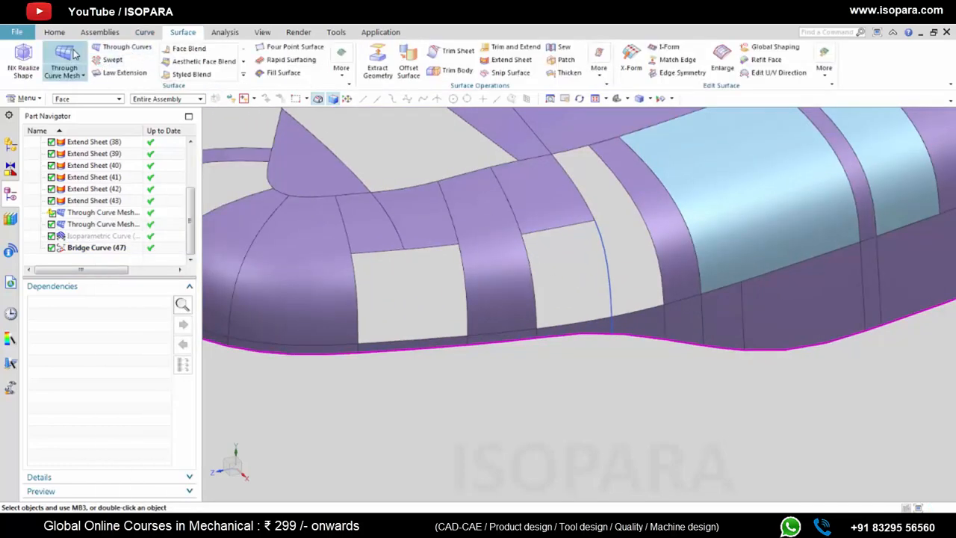
click(74, 56)
scroll(574, 221, up, 3)
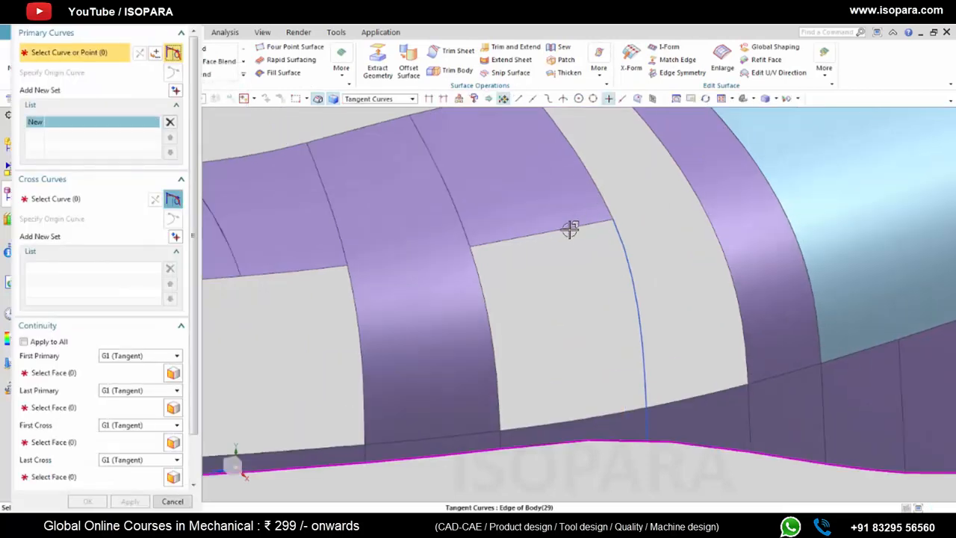
click(569, 229)
middle_click(611, 411)
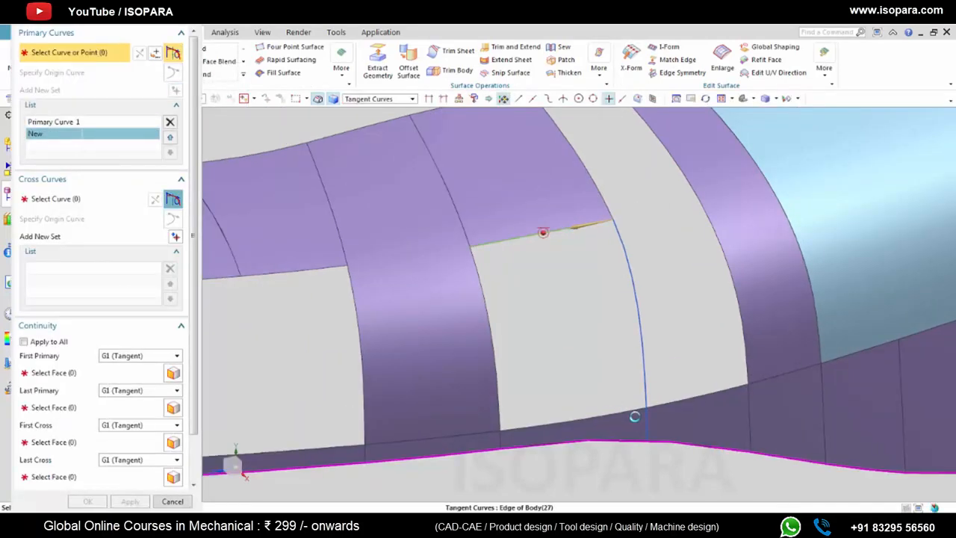
click(632, 413)
middle_click(686, 327)
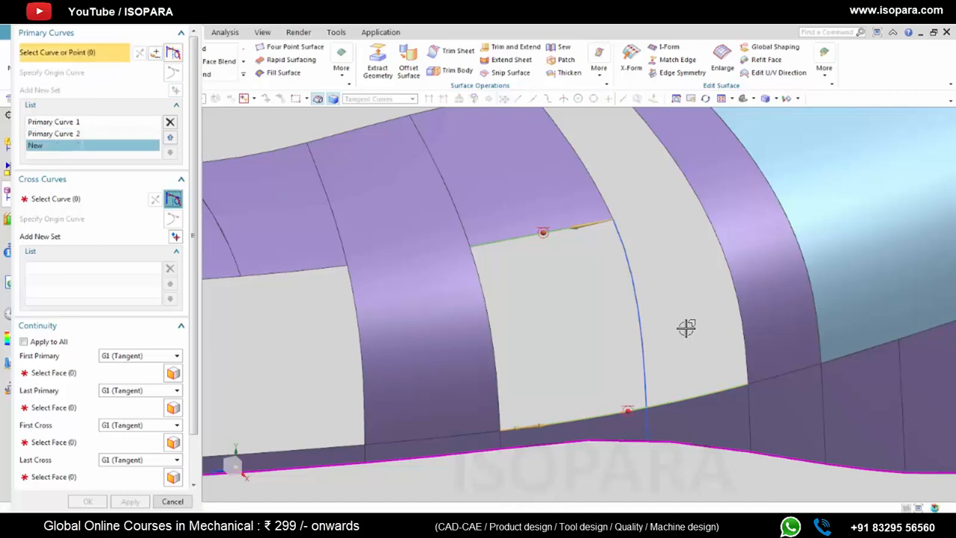
middle_click(685, 327)
Step: Add the bridge curve and the opposite side edge of the opening as the two cross curves
click(636, 297)
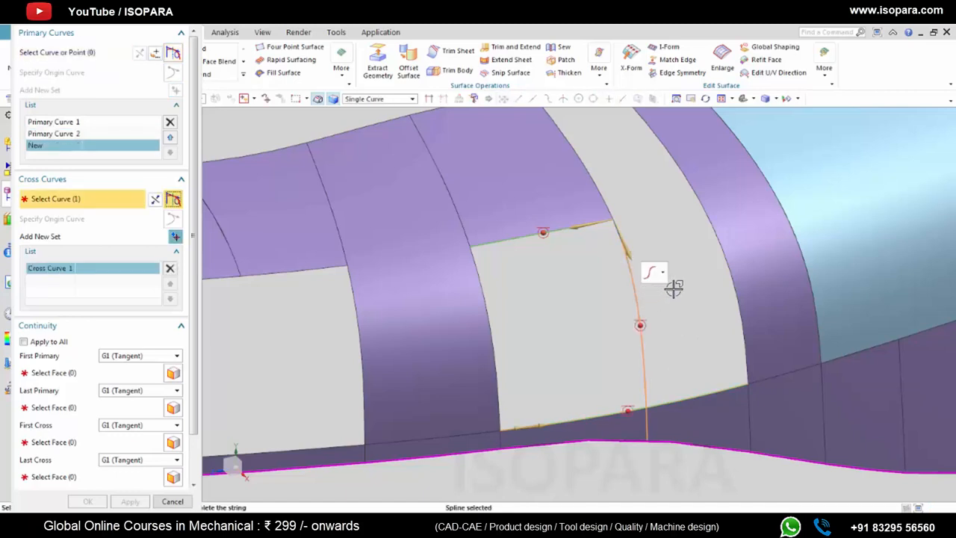
middle_click(674, 287)
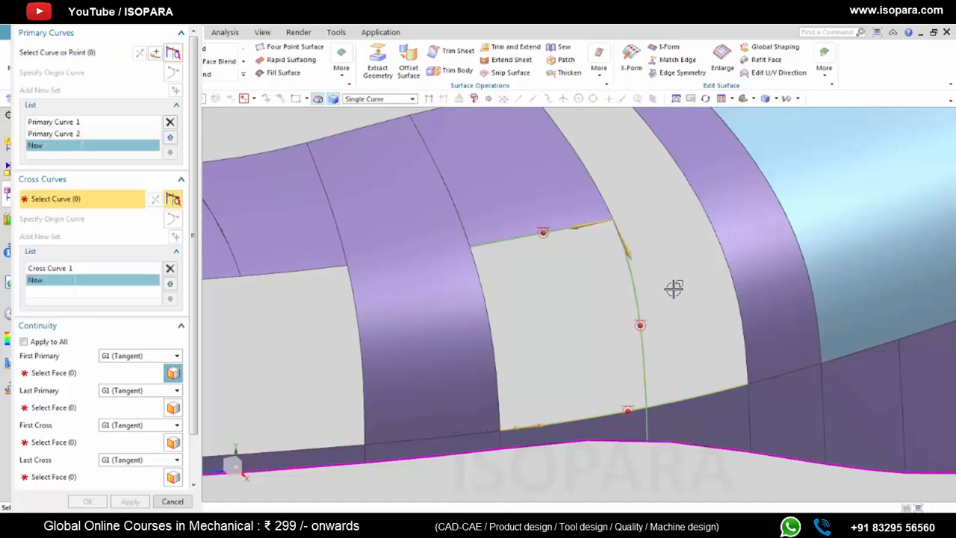
click(490, 321)
middle_click(570, 306)
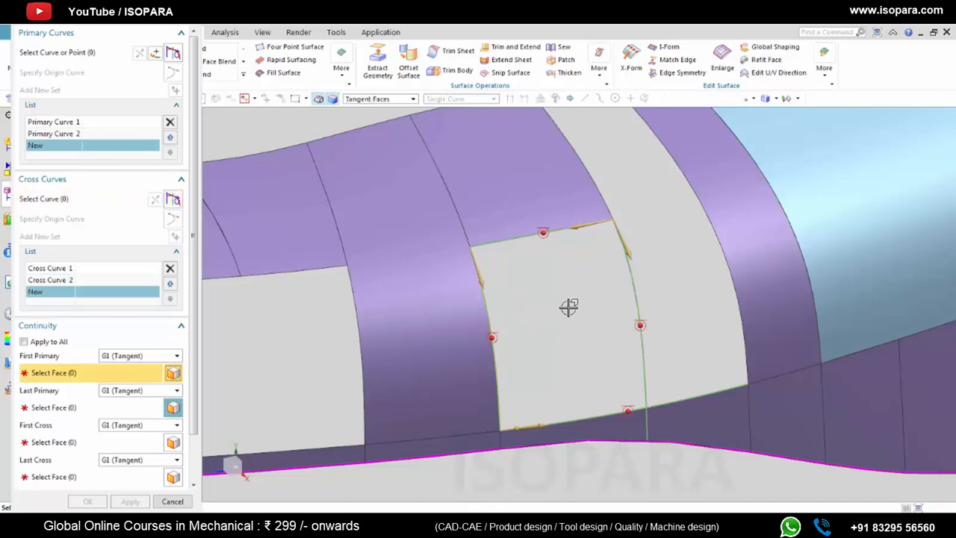
click(488, 230)
click(53, 410)
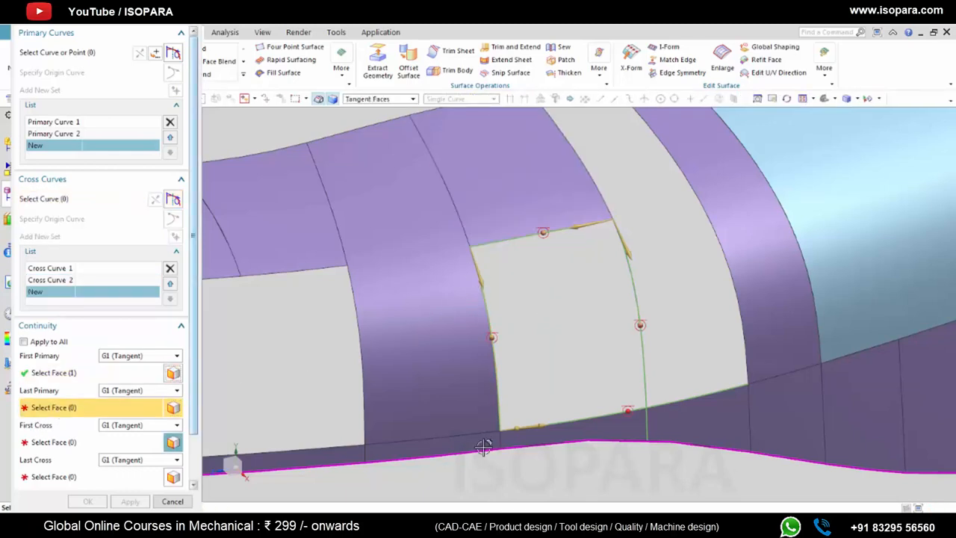
click(569, 433)
click(73, 443)
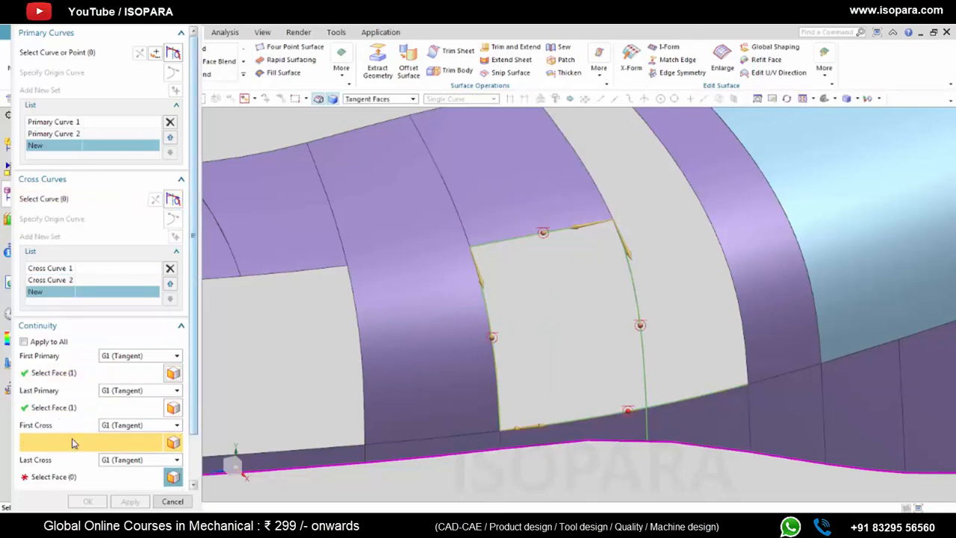
click(410, 360)
click(139, 460)
click(127, 471)
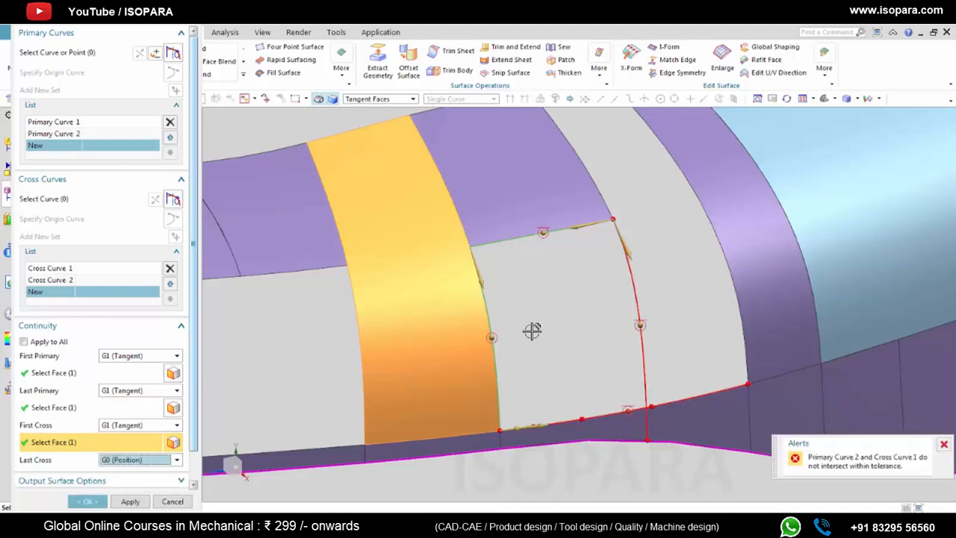
scroll(618, 368, up, 3)
scroll(618, 369, down, 2)
key(Escape)
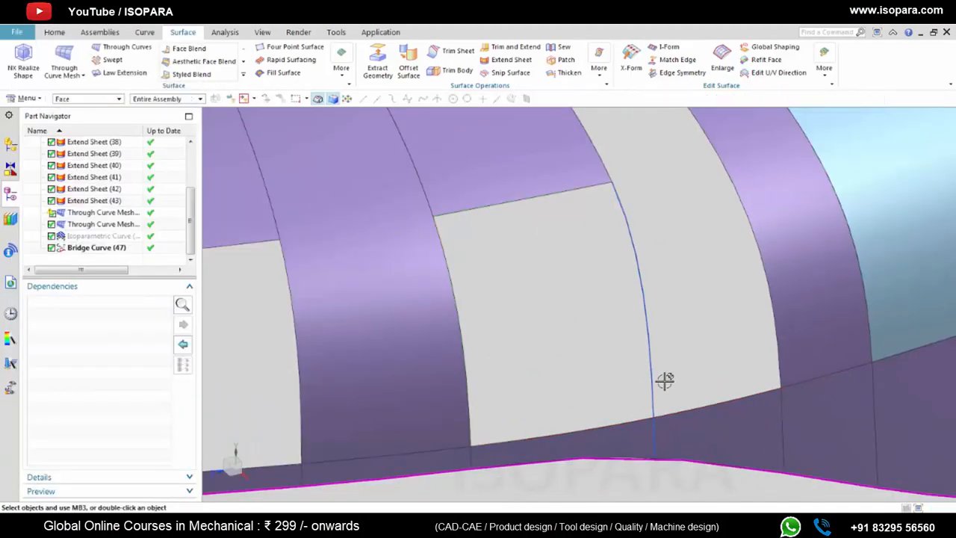
Step: Edit the bridge curve, moving its end point up the isoparametric curve to the top edge of the narrow lower face
scroll(672, 427, up, 4)
middle_drag(672, 426, 670, 387)
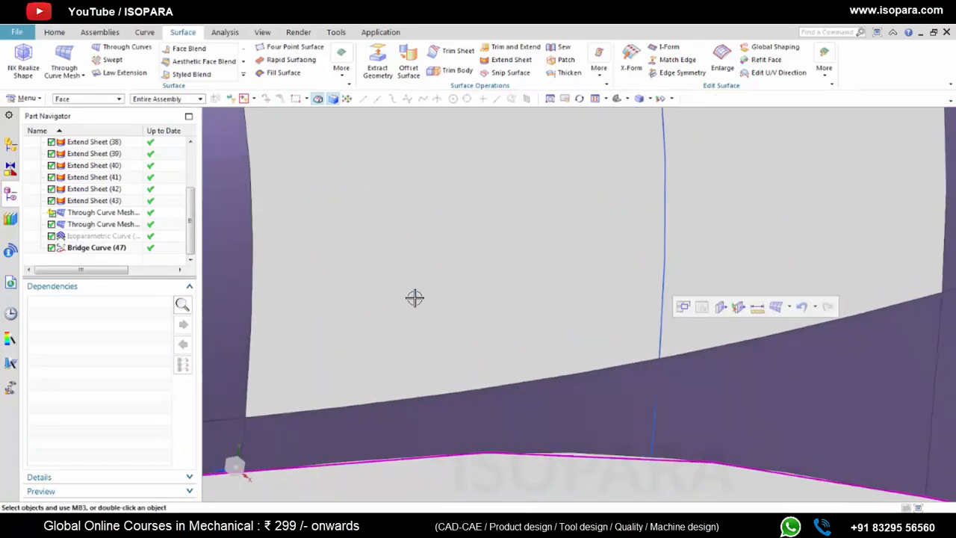
click(79, 237)
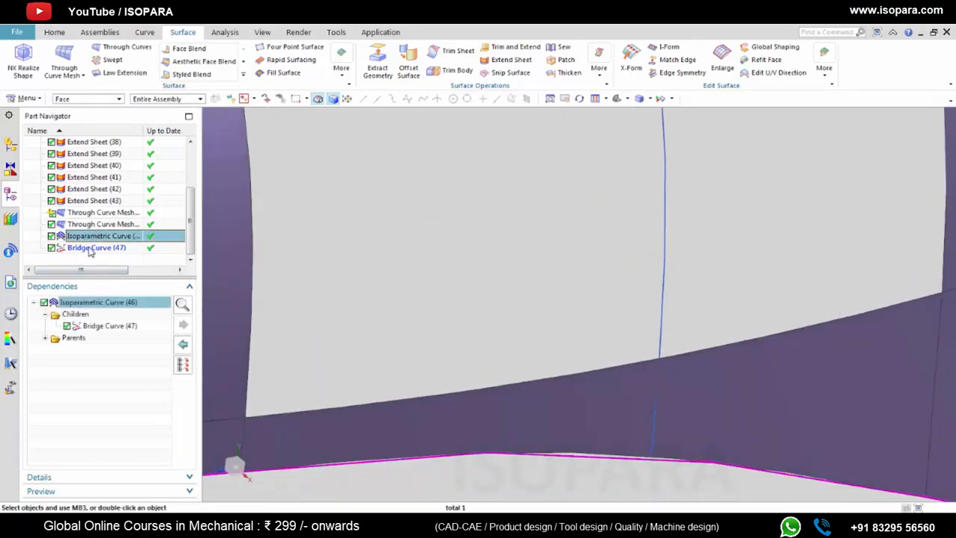
double_click(90, 248)
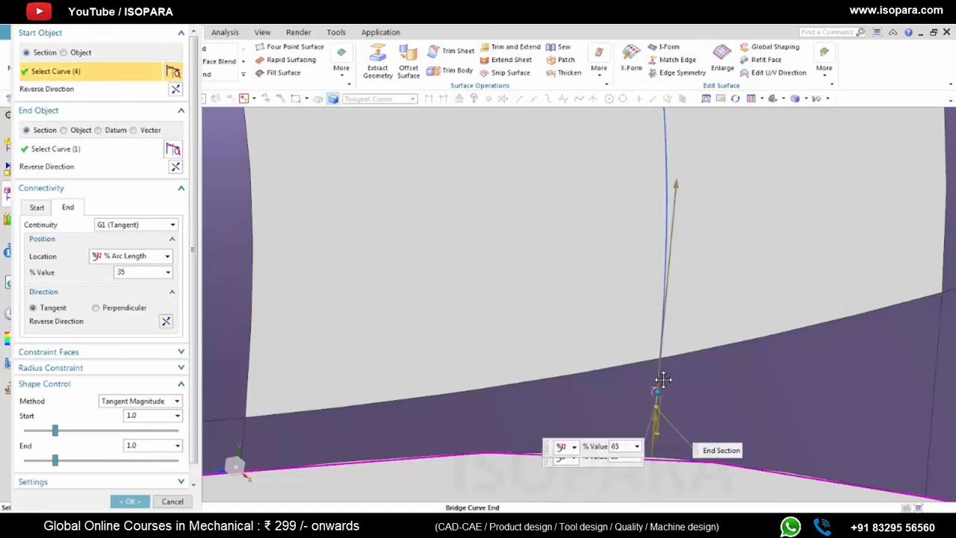
drag(664, 380, 686, 316)
middle_click(685, 316)
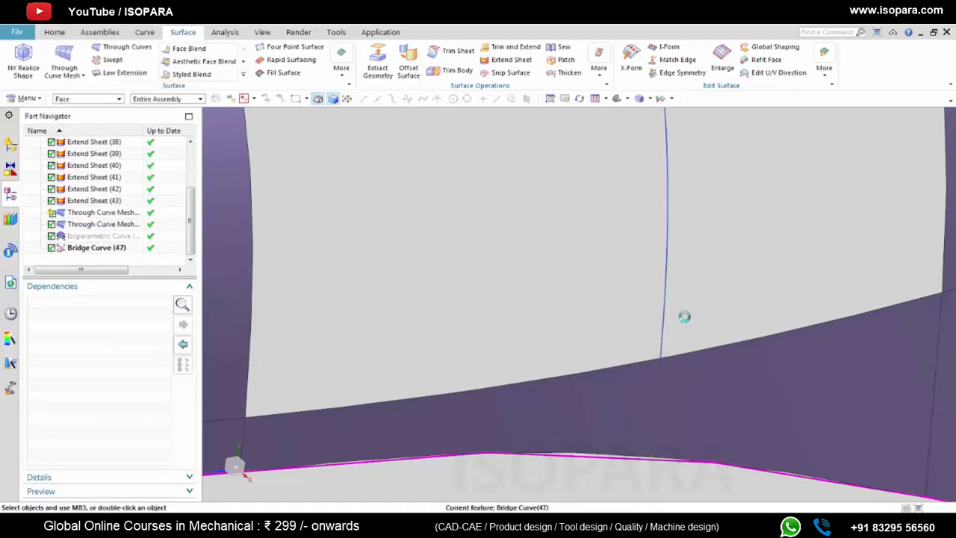
Step: Start a Through Curve Mesh with the L-shaped opening's short upper edge and the narrow lower face's top edge as primary curves
scroll(685, 316, down, 6)
shift+middle_drag(715, 367, 715, 414)
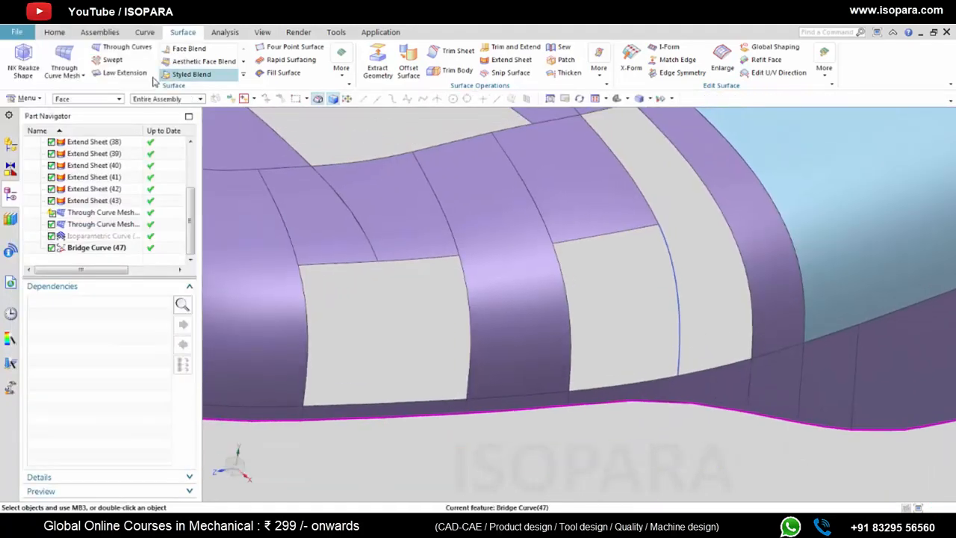
click(63, 63)
click(644, 231)
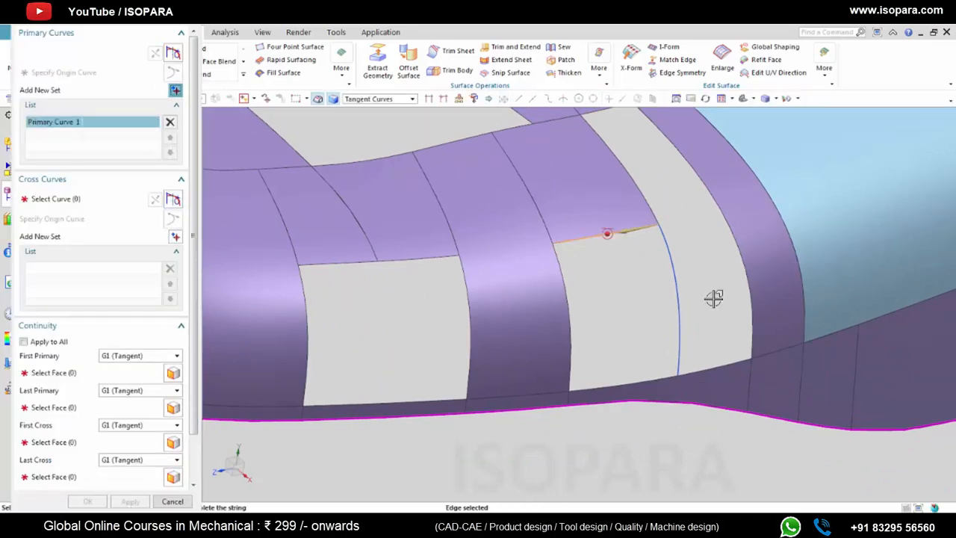
middle_click(672, 369)
click(666, 377)
middle_click(699, 303)
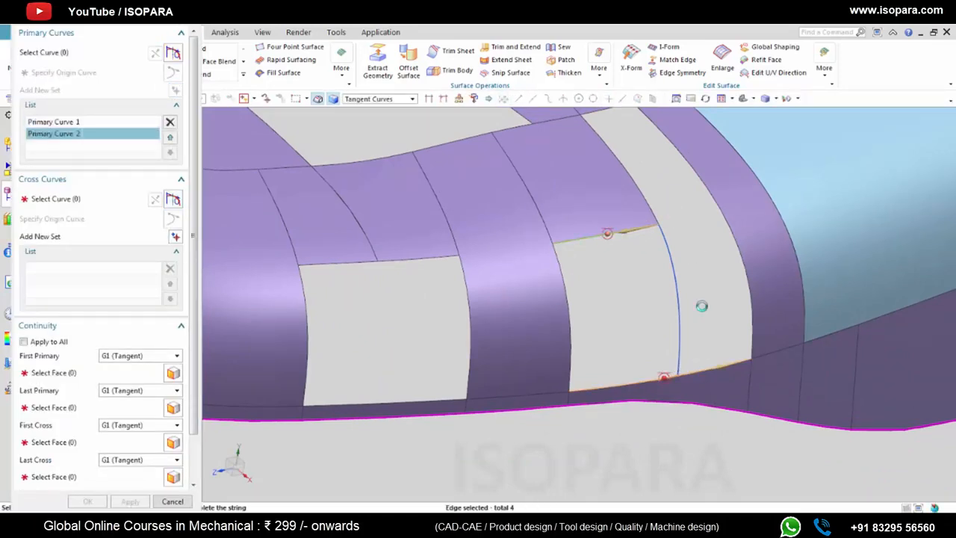
Step: Add the opening's side edge as the first cross curve and the bridge curve as the second
click(570, 295)
middle_click(685, 296)
click(679, 288)
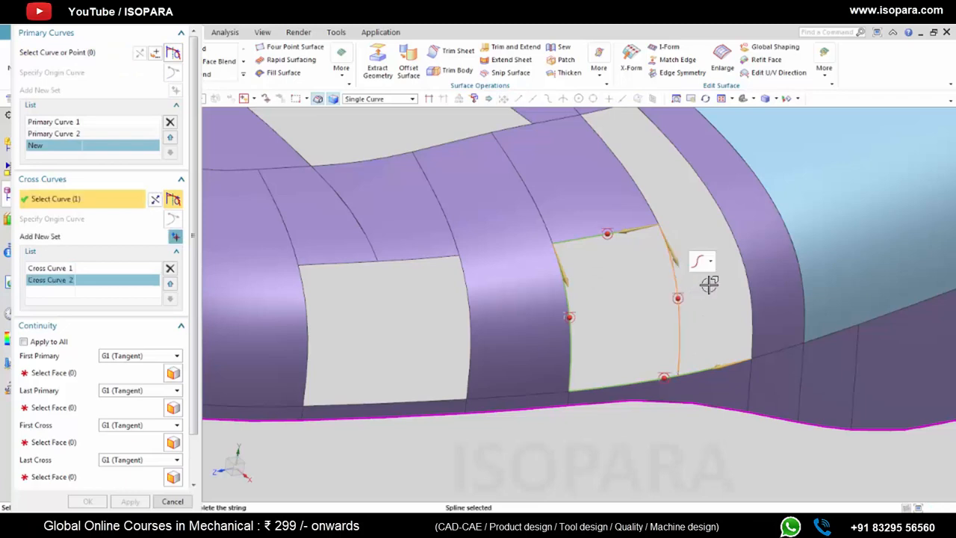
middle_click(711, 277)
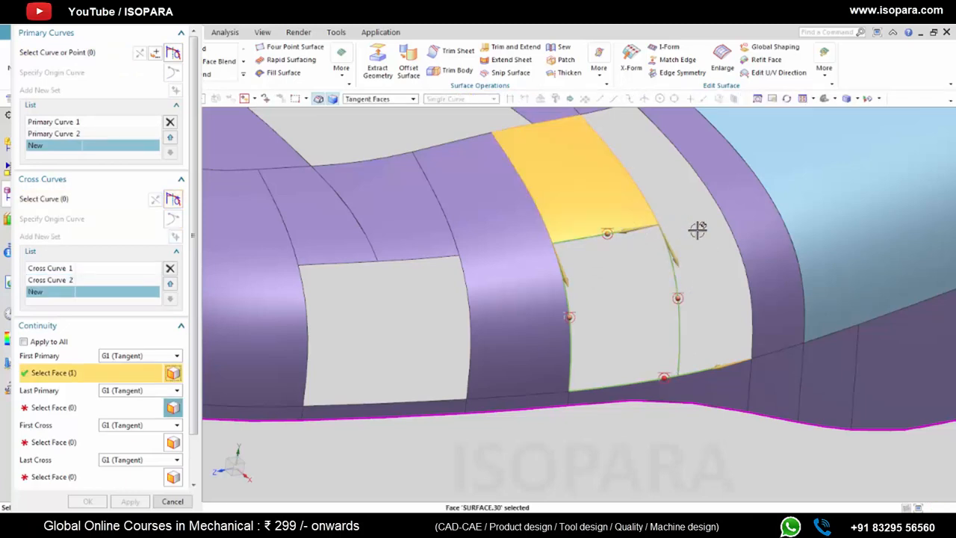
Step: Make the patch G1 tangent to the faces above, below and beside it, set Last Cross to G0 (Position), and create it
click(603, 228)
click(674, 383)
click(532, 306)
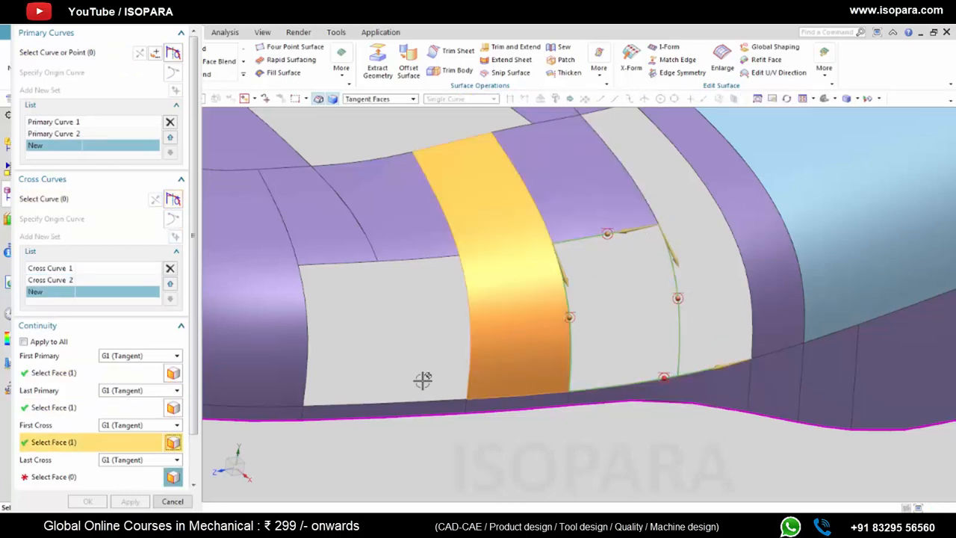
click(144, 460)
click(126, 471)
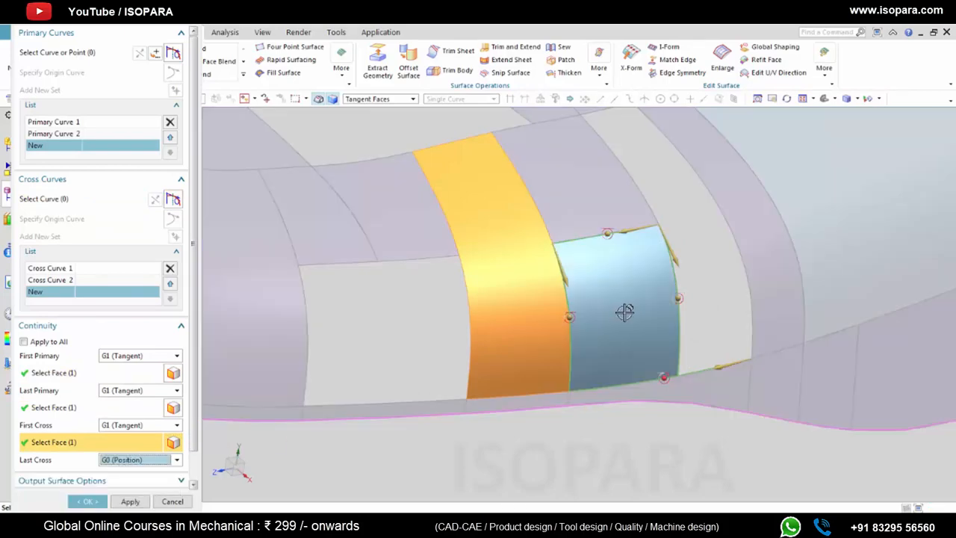
middle_click(644, 288)
Step: Hide the bridge curve beside the new patch
scroll(632, 299, down, 3)
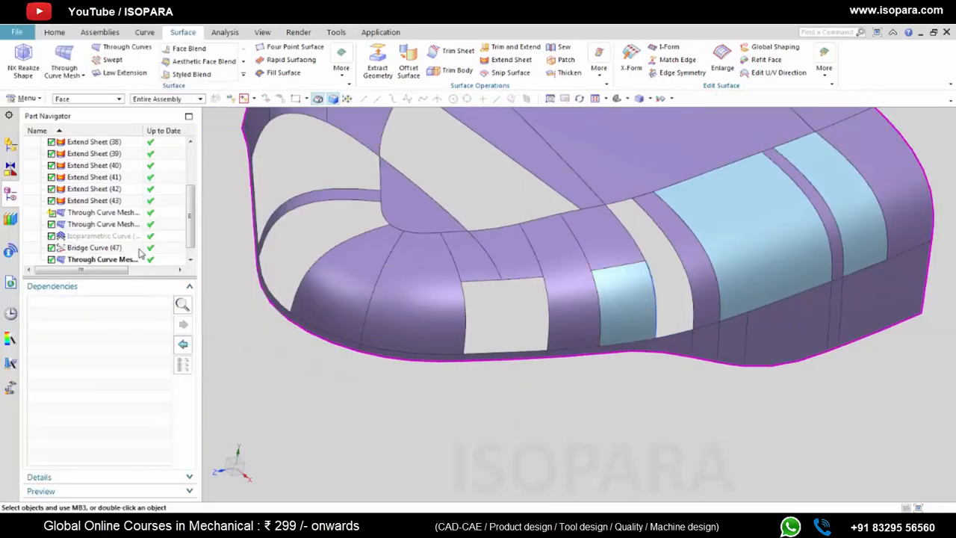
scroll(109, 254, down, 1)
right_click(84, 239)
click(105, 218)
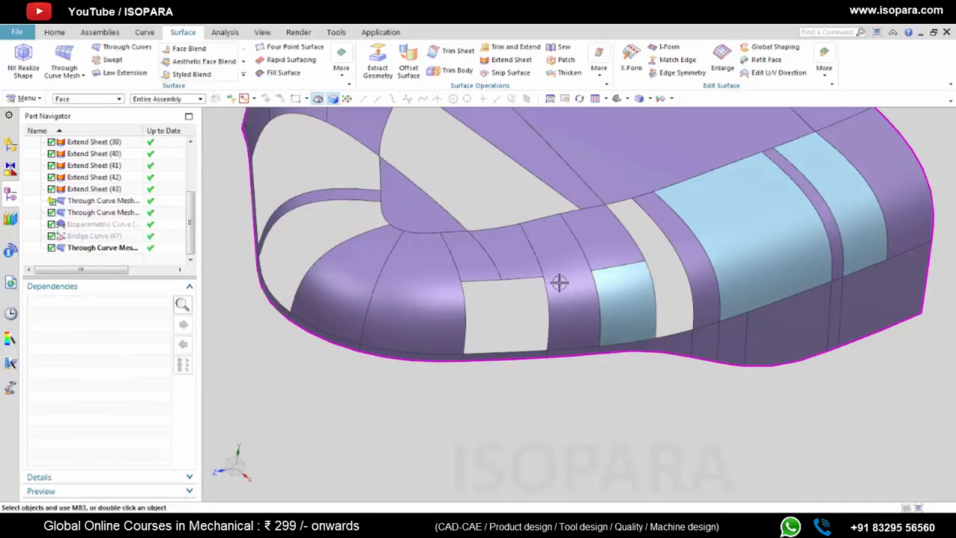
Step: Start a Through Curve Mesh for the remaining tall strip, with its upper boundary edge and the lower face's top edge as primary curves
middle_drag(560, 279, 607, 296)
scroll(603, 346, up, 2)
scroll(640, 277, up, 1)
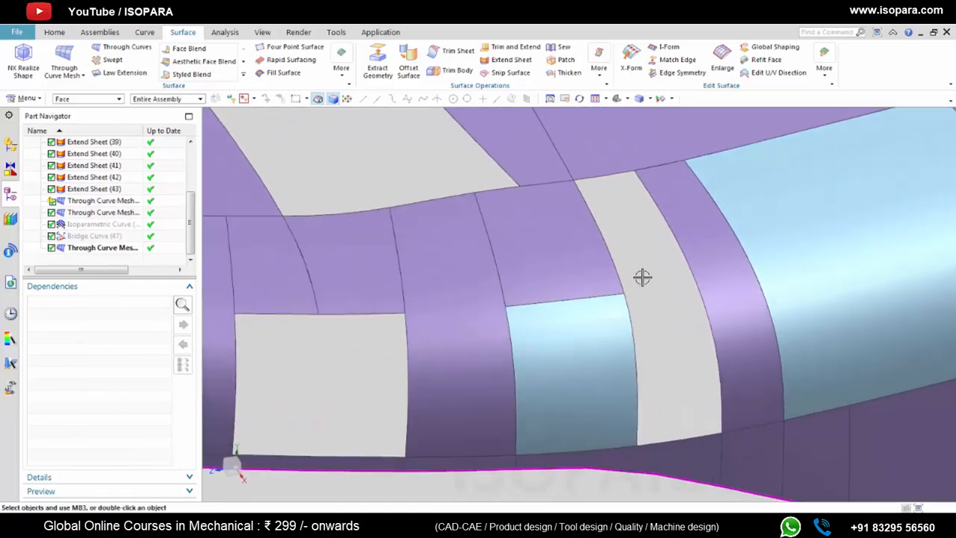
click(64, 63)
click(617, 174)
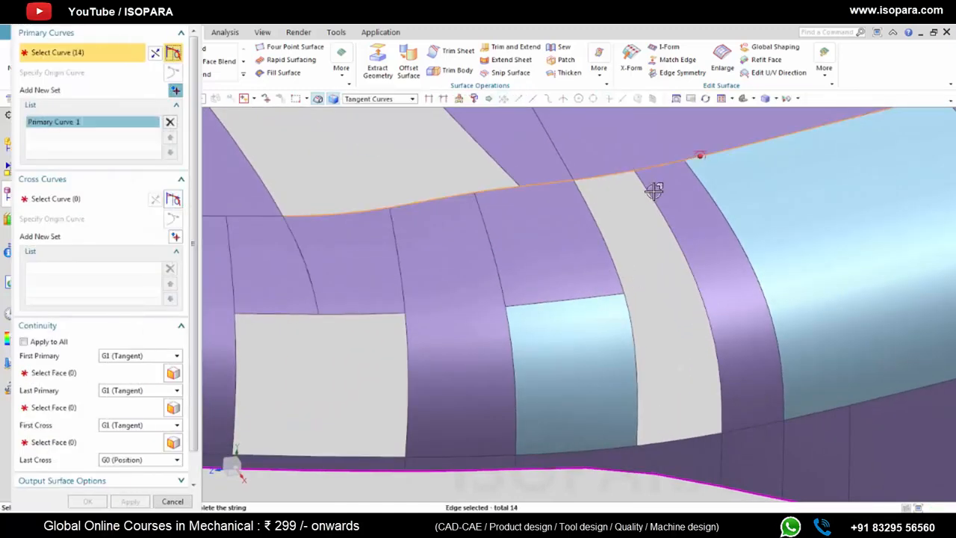
middle_click(716, 423)
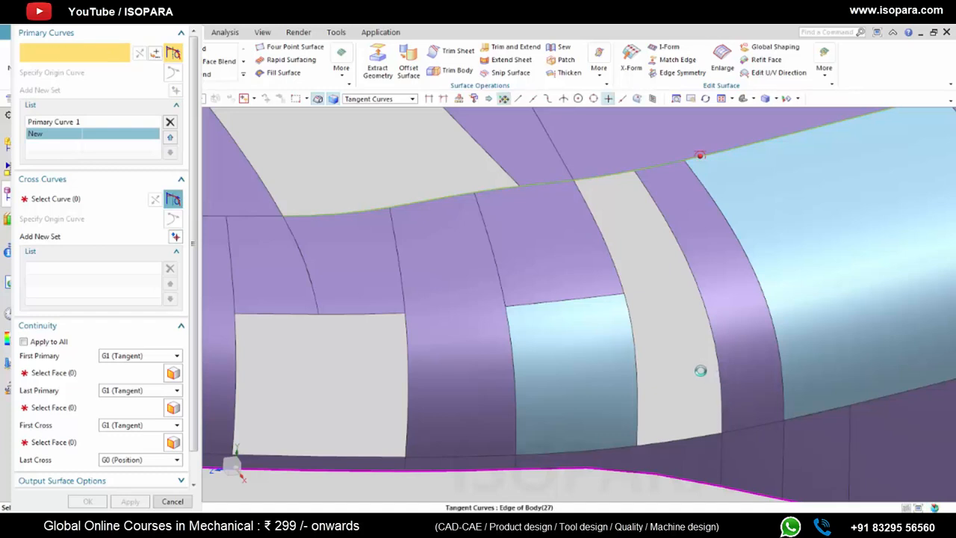
middle_click(682, 346)
middle_click(683, 346)
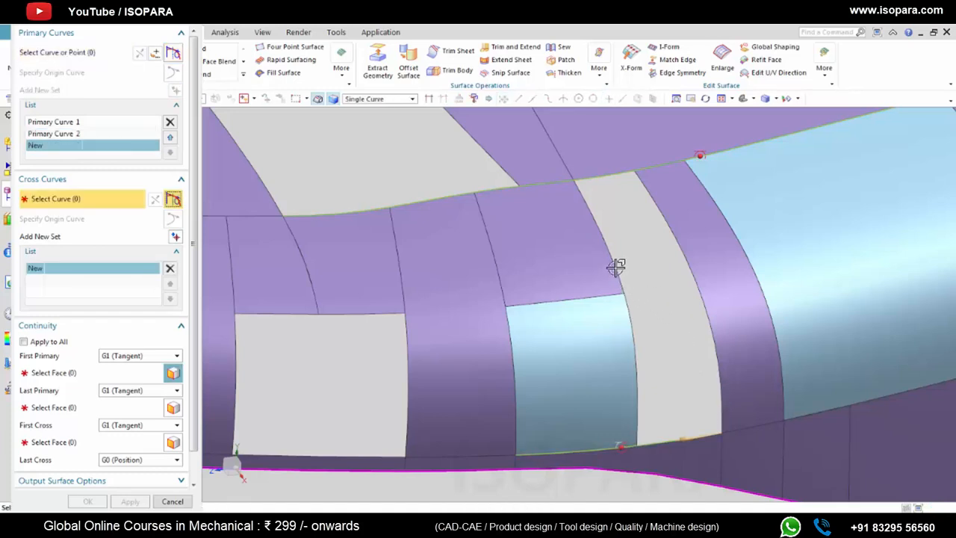
Step: Add the strip's two long side edges as cross curves, including the new patch's edge in the first one
click(626, 270)
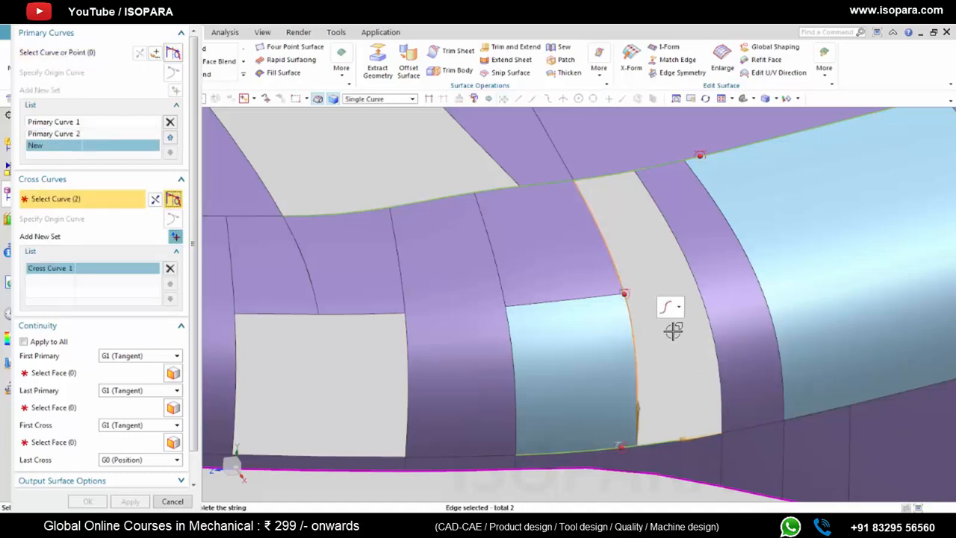
middle_click(702, 329)
click(717, 353)
click(692, 278)
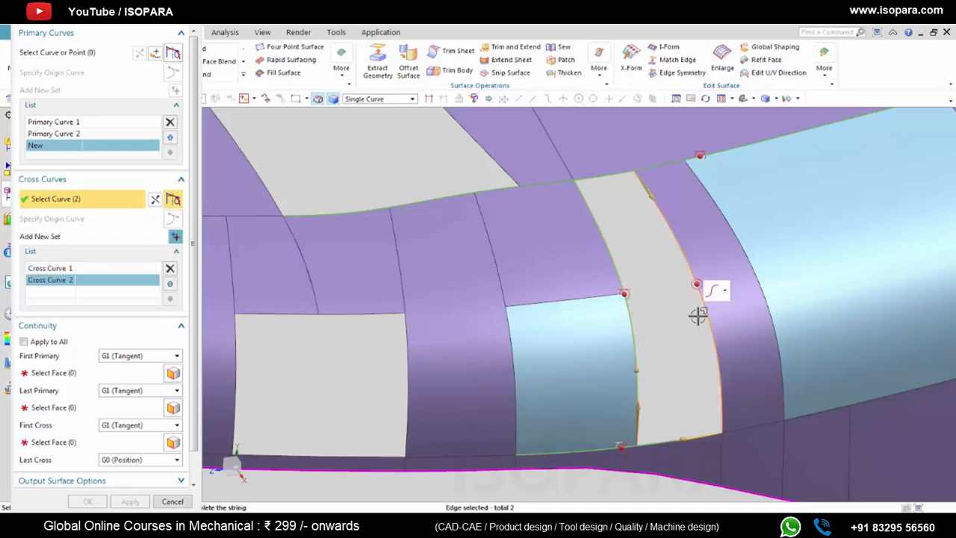
middle_click(669, 305)
Step: Assign the large upper face to First Primary and the narrow lower face to Last Primary for G1 tangency
click(603, 157)
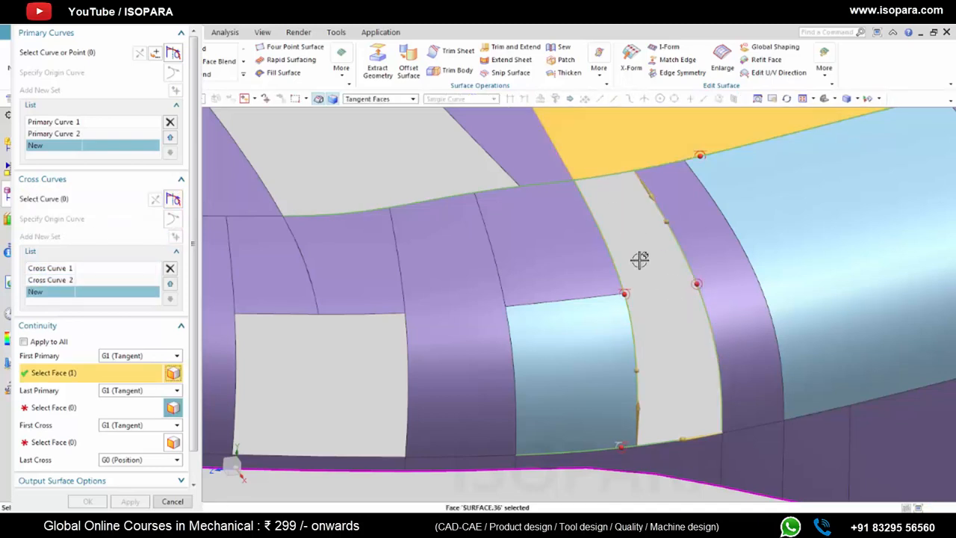
middle_click(649, 280)
click(710, 482)
click(91, 447)
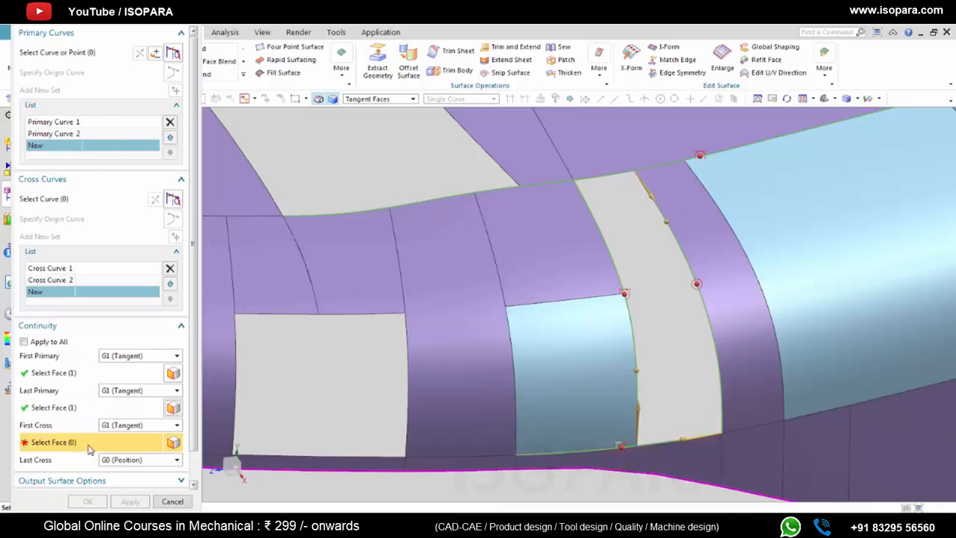
Step: Set Last Cross to G1 (Tangent), assign the adjoining faces on both sides of the strip, and create the patch
click(117, 460)
click(124, 482)
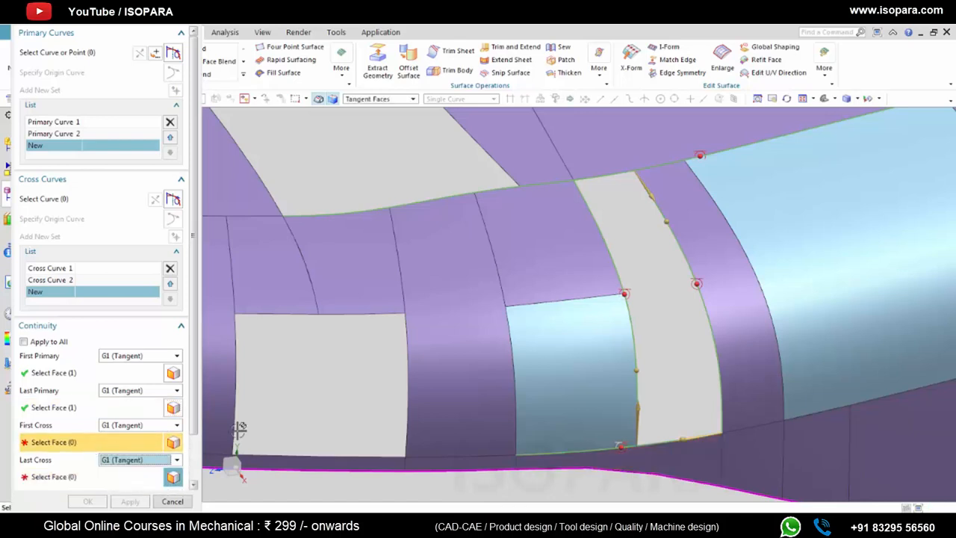
click(596, 295)
click(594, 323)
middle_click(678, 340)
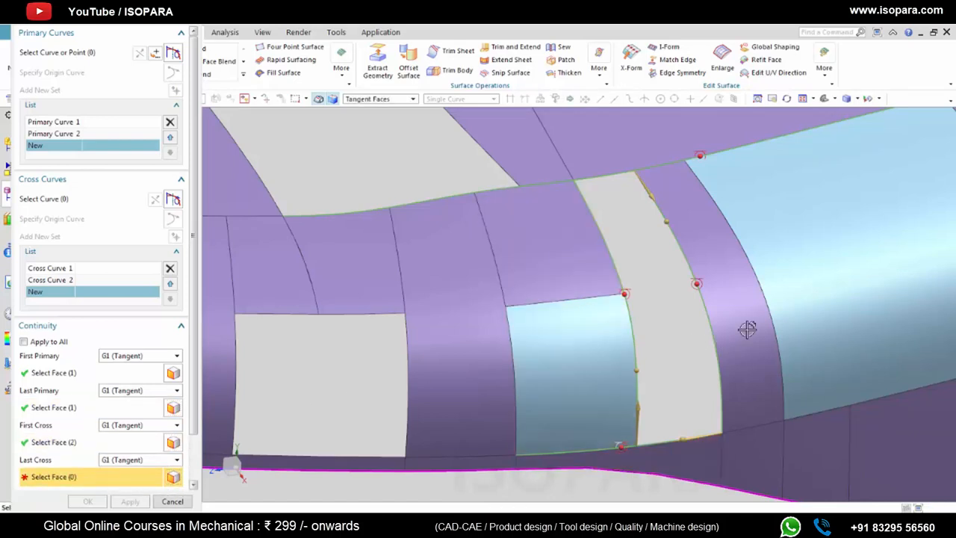
click(747, 330)
middle_click(656, 293)
Step: Start a Through Curve Mesh on the remaining four-sided opening in the band, with its upper and lower edges as primary curves
scroll(664, 309, down, 5)
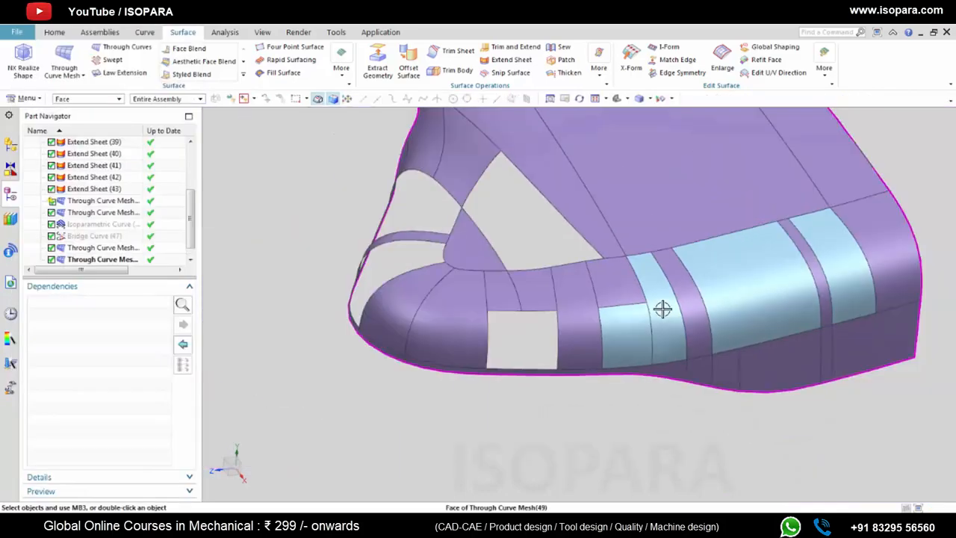
middle_drag(664, 310, 720, 316)
scroll(700, 335, up, 4)
scroll(713, 337, down, 3)
scroll(727, 317, up, 3)
scroll(727, 317, up, 3)
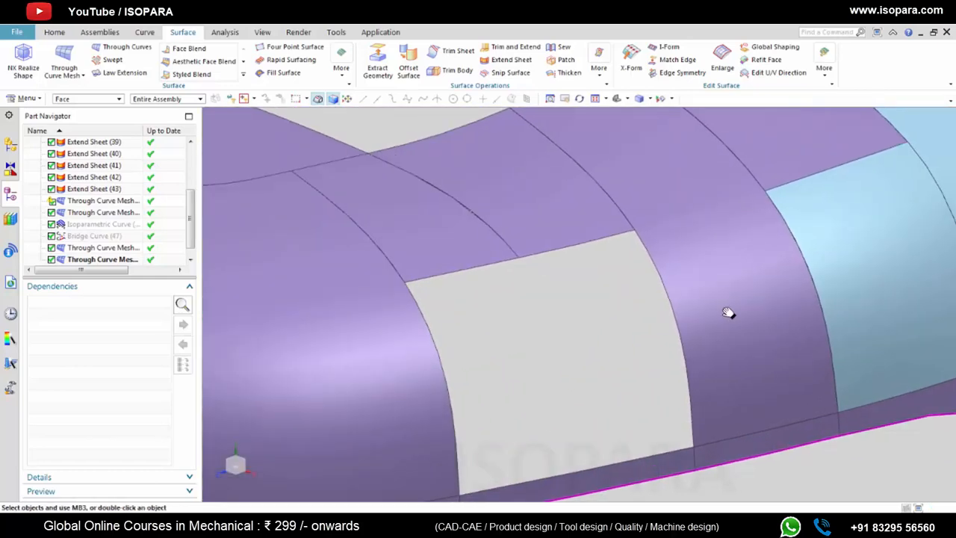
click(65, 60)
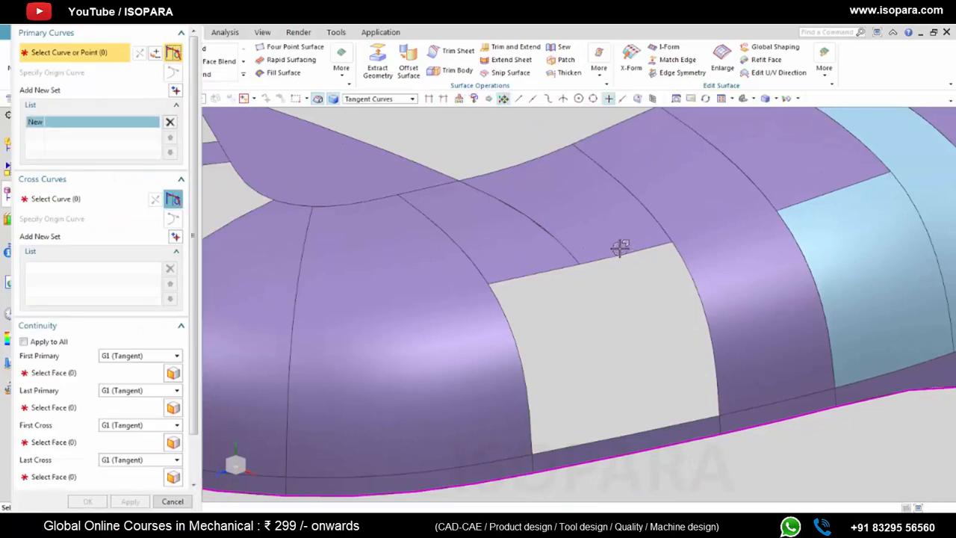
click(604, 262)
middle_click(564, 286)
click(627, 434)
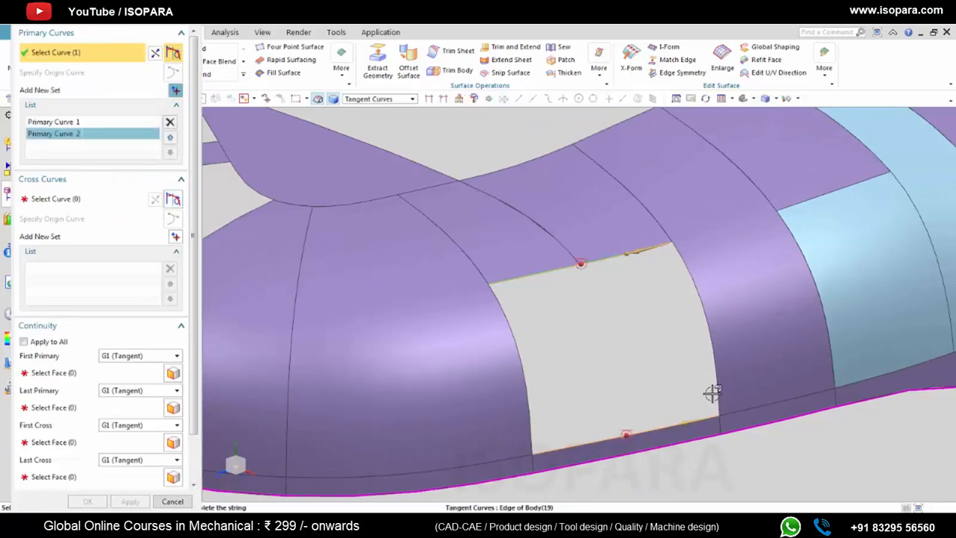
middle_click(643, 358)
Step: Add the two side edges of the four-sided opening as cross curves
click(523, 359)
middle_click(587, 343)
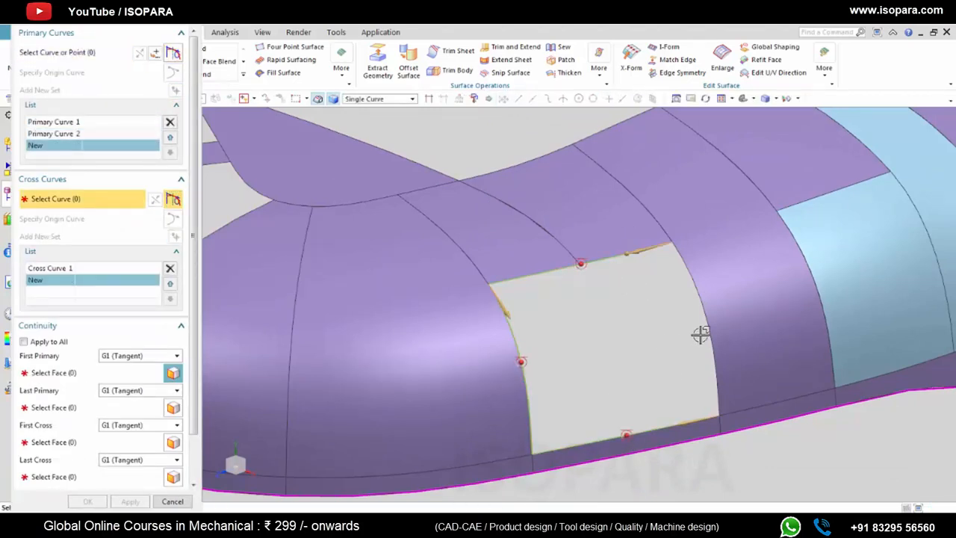
click(715, 338)
middle_click(599, 336)
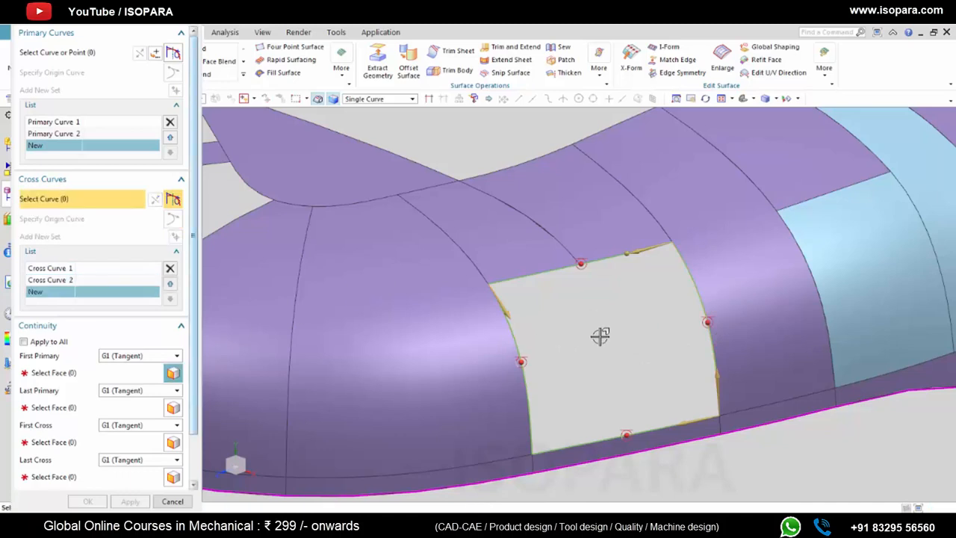
middle_click(599, 336)
Step: Assign the faces above, below and on both sides of the four-sided opening for G1 tangency and create the patch
click(511, 248)
click(614, 264)
middle_click(665, 420)
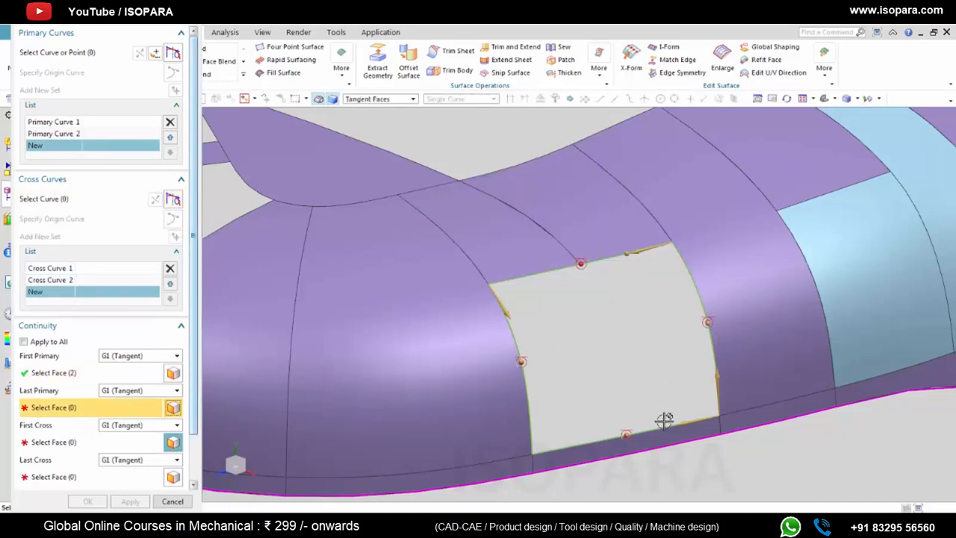
click(664, 439)
middle_click(521, 382)
click(473, 391)
middle_click(613, 356)
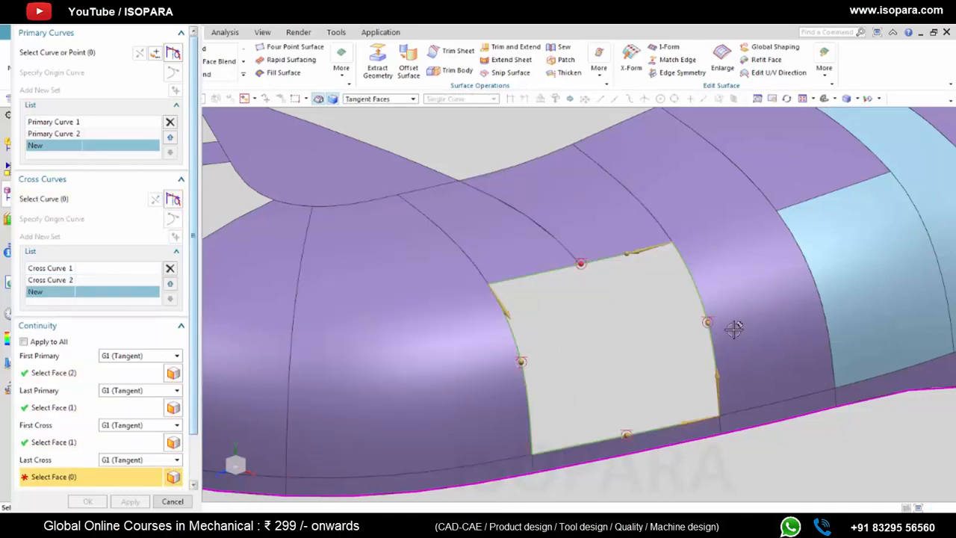
click(732, 326)
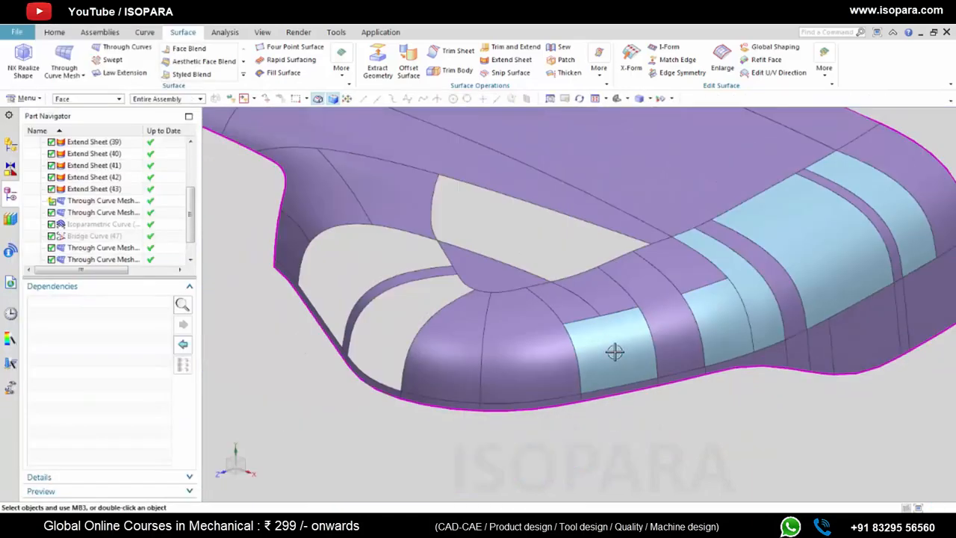
Step: Start a Through Curve Mesh on the smaller end opening beside the narrow strip, with its upper and lower edges as primary curves
middle_drag(614, 345, 608, 388)
scroll(593, 406, up, 2)
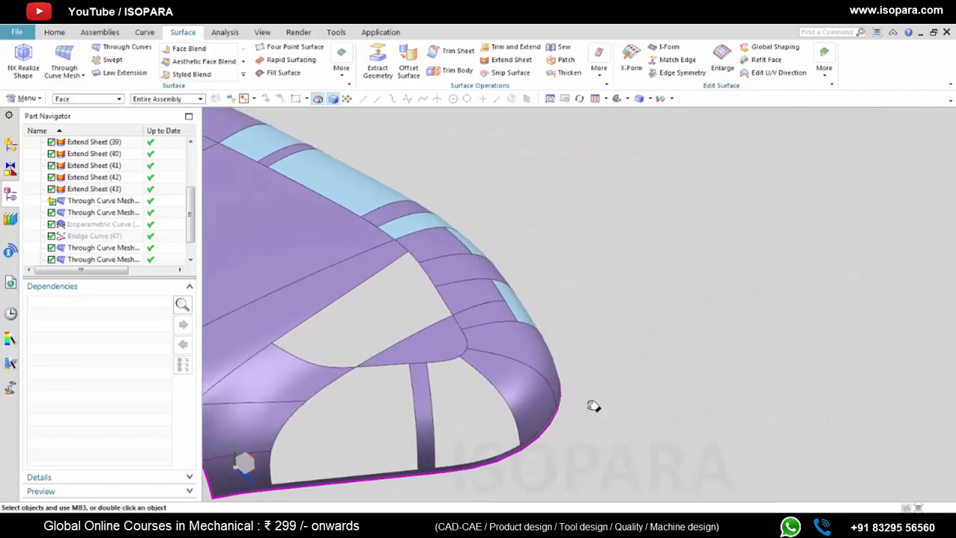
scroll(634, 351, up, 3)
middle_drag(634, 351, 688, 341)
scroll(687, 341, up, 2)
click(64, 59)
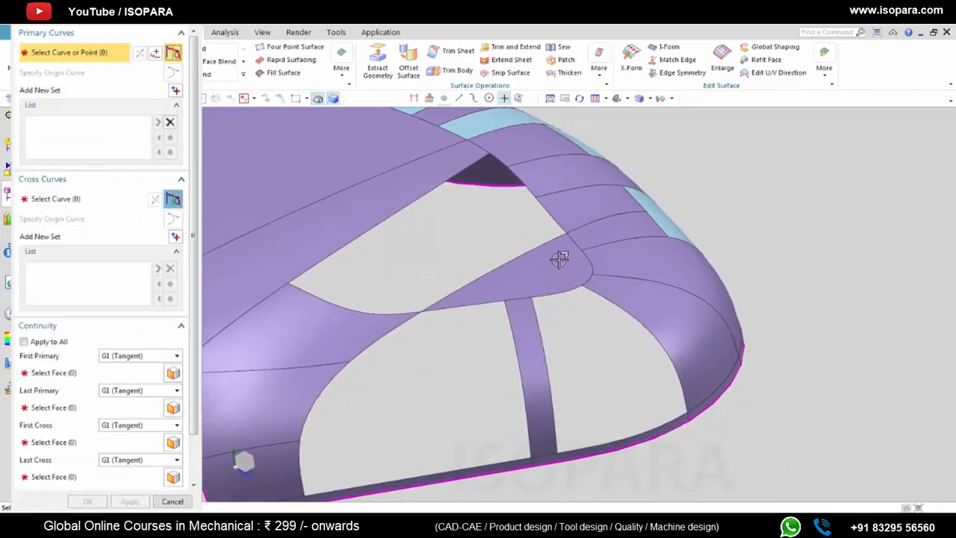
click(569, 290)
scroll(580, 299, up, 3)
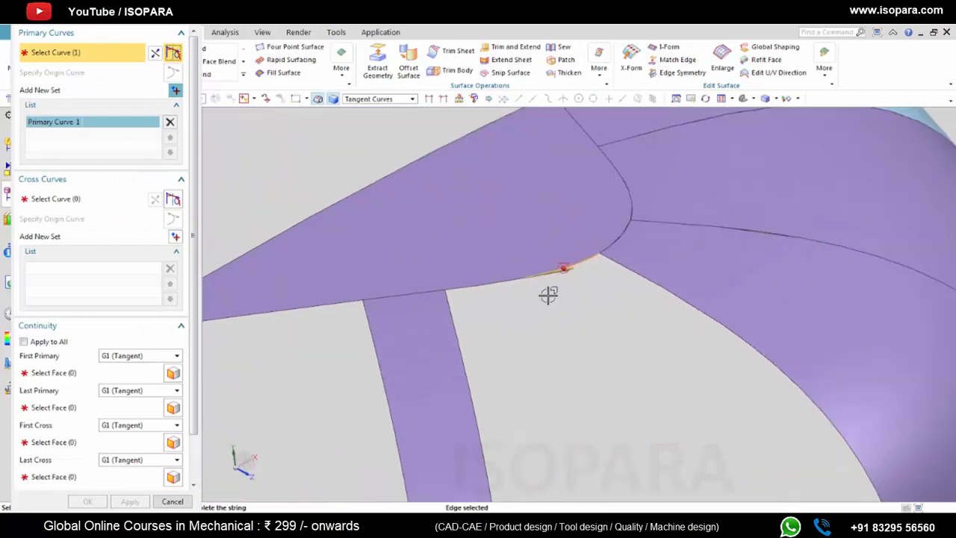
scroll(580, 314, down, 3)
middle_click(580, 313)
middle_drag(581, 314, 659, 351)
click(662, 396)
middle_click(621, 337)
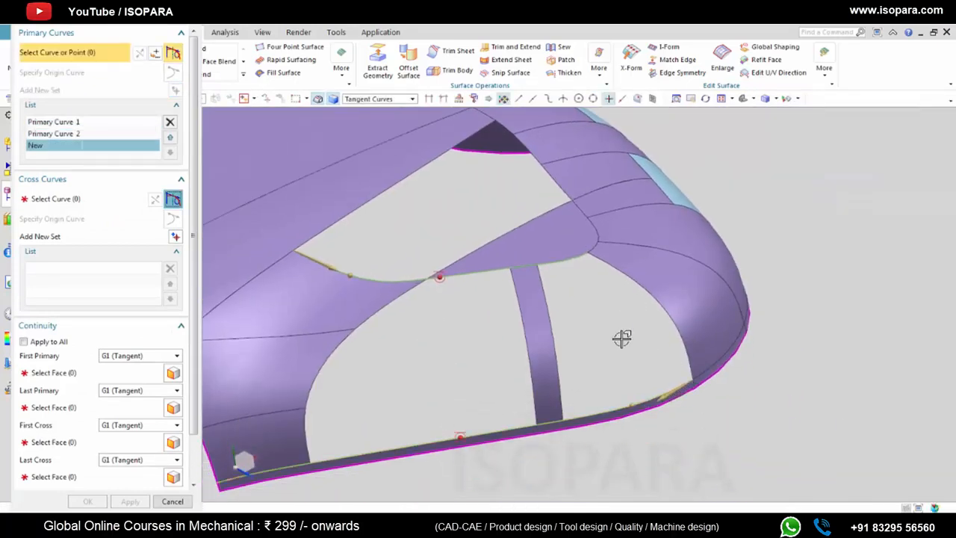
middle_click(621, 337)
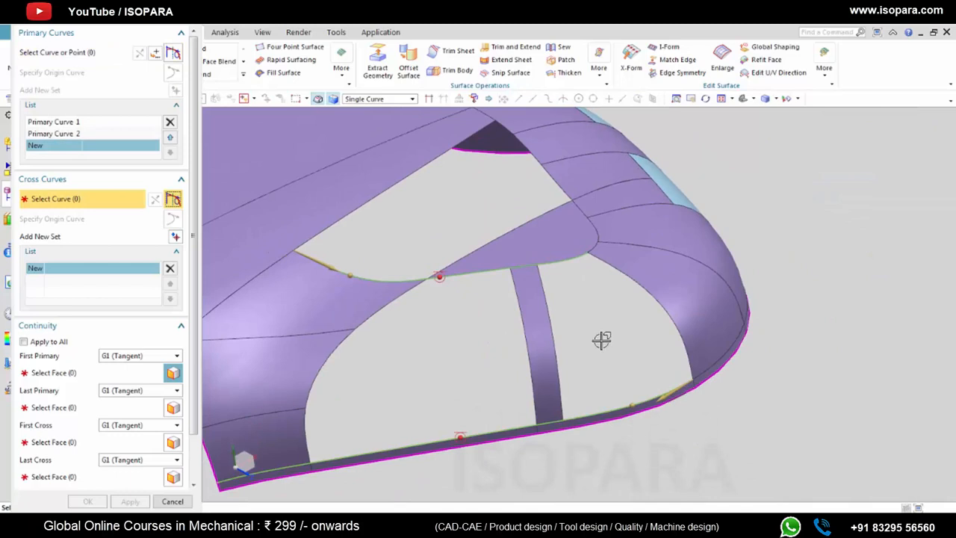
Step: Add the narrow strip's edge and the opposite curved edge of the smaller opening as cross curves
click(557, 317)
middle_click(608, 336)
click(650, 306)
middle_click(616, 330)
middle_click(615, 330)
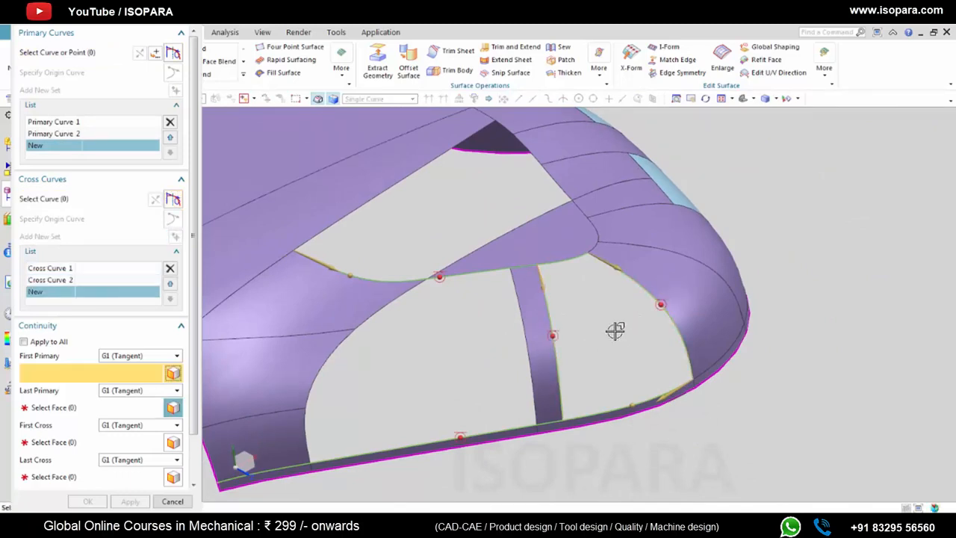
Step: Assign the triangular upper face, lower band, narrow strip and rounded corner face for G1 tangency and create the patch
click(563, 239)
middle_click(693, 390)
scroll(693, 390, up, 3)
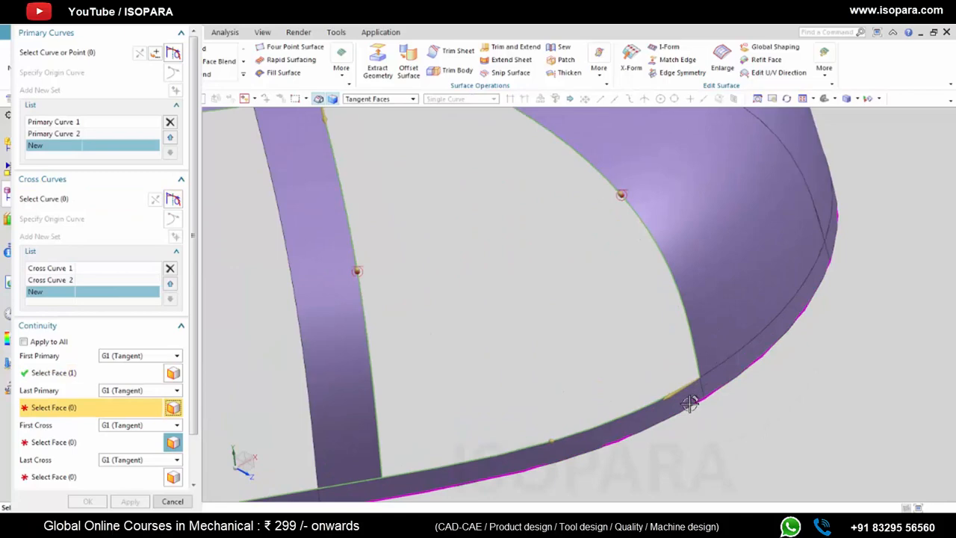
click(689, 404)
scroll(690, 403, down, 3)
middle_click(558, 337)
click(487, 342)
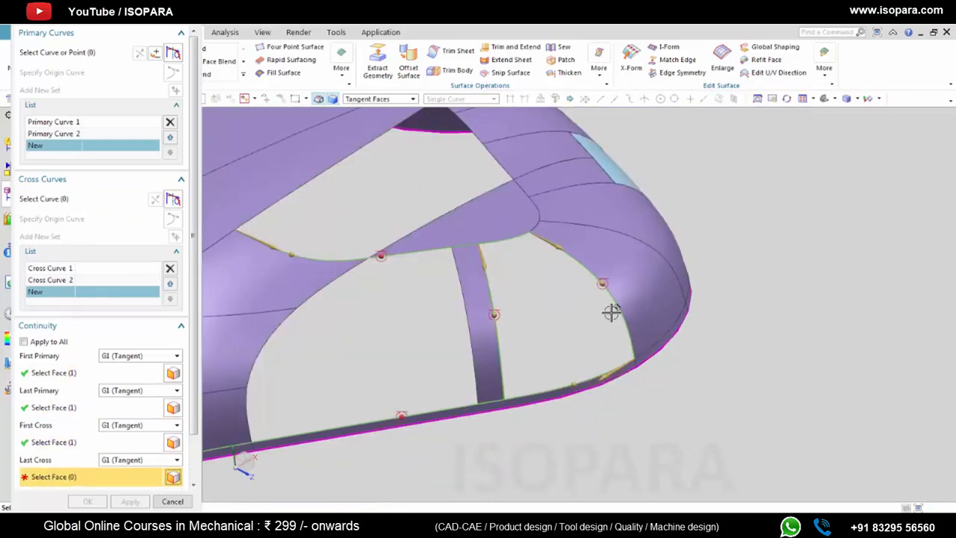
click(678, 345)
middle_click(565, 321)
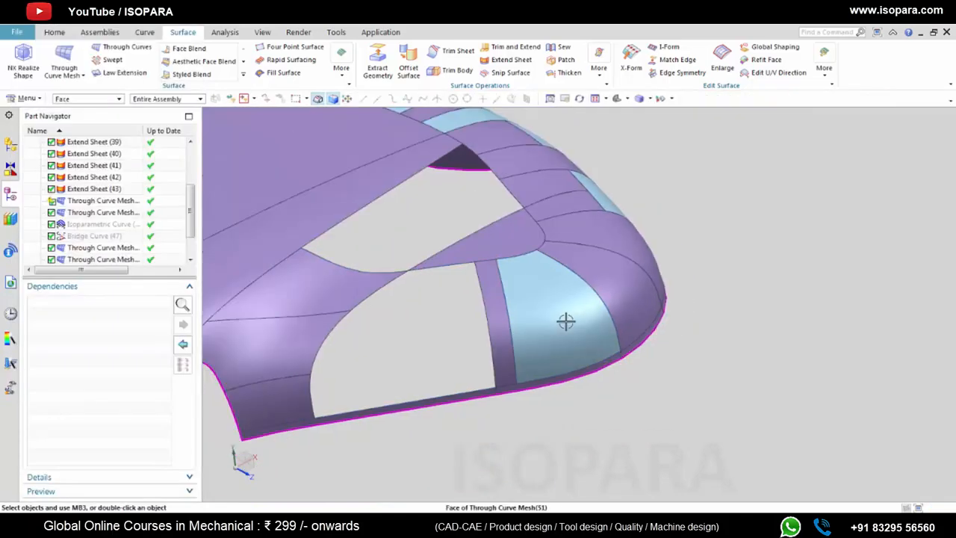
Step: Start a Through Curve Mesh on the larger opening across the strip, with its upper and lower edges as primary curves
scroll(640, 335, down, 3)
scroll(611, 320, up, 3)
middle_drag(607, 321, 657, 302)
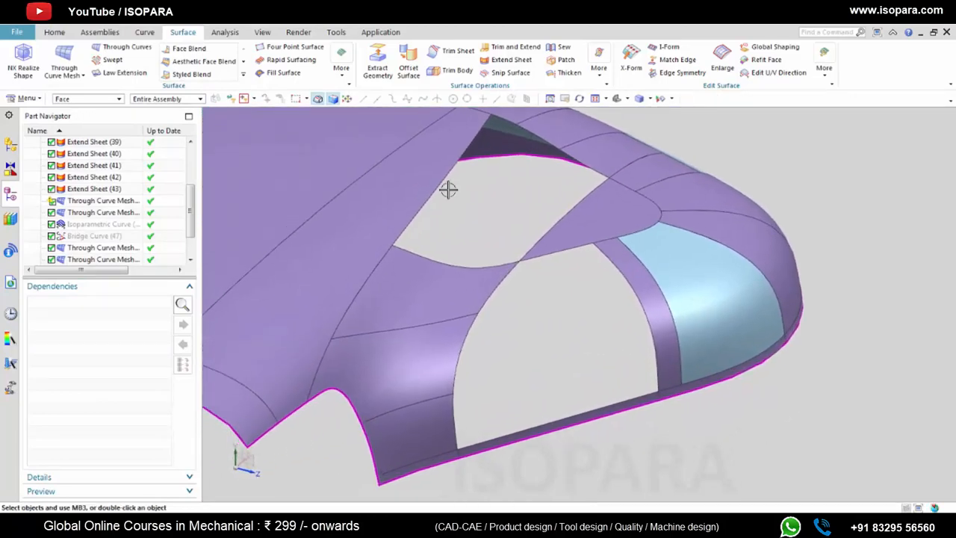
click(65, 62)
click(569, 249)
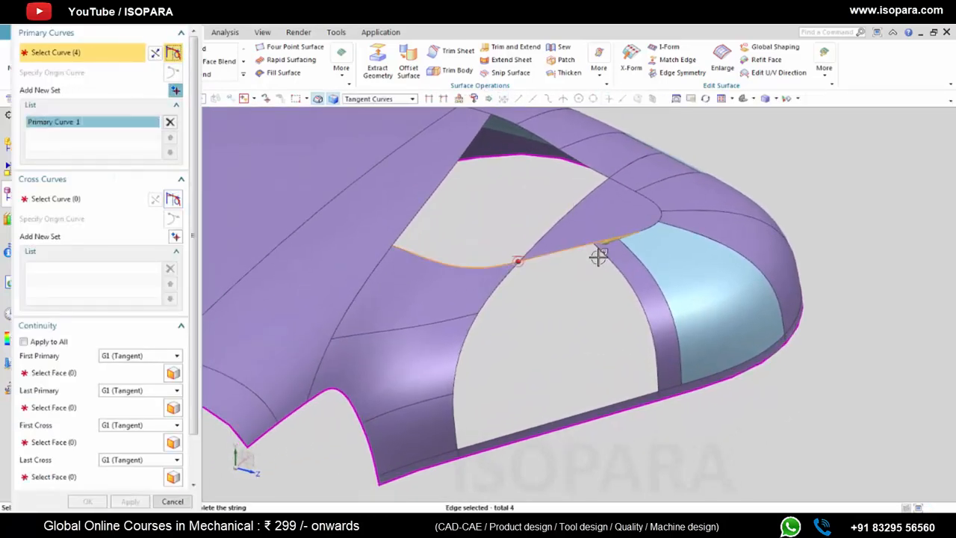
middle_click(612, 343)
click(627, 401)
middle_click(641, 359)
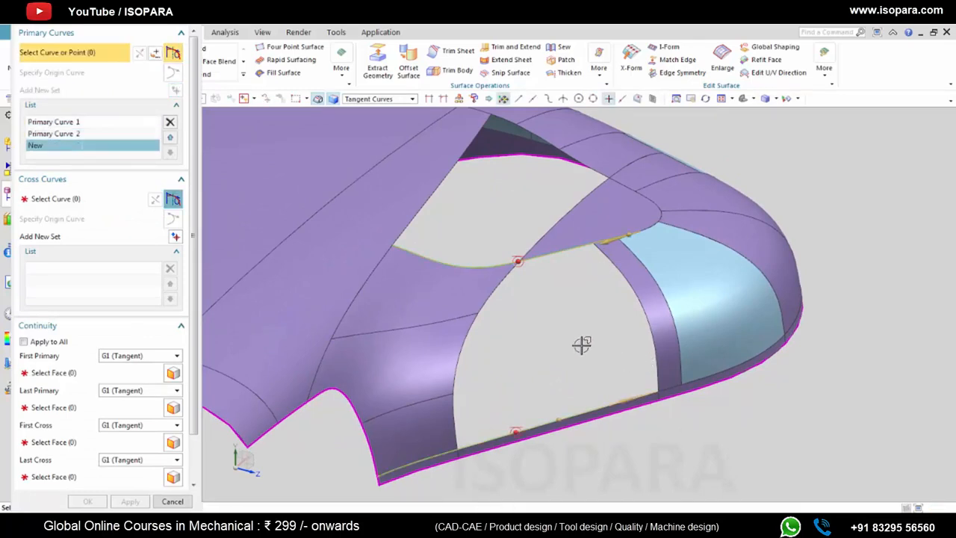
middle_click(640, 346)
Step: Add the larger opening's multi-segment curved side and the narrow strip's edge as cross curves
click(495, 293)
click(461, 376)
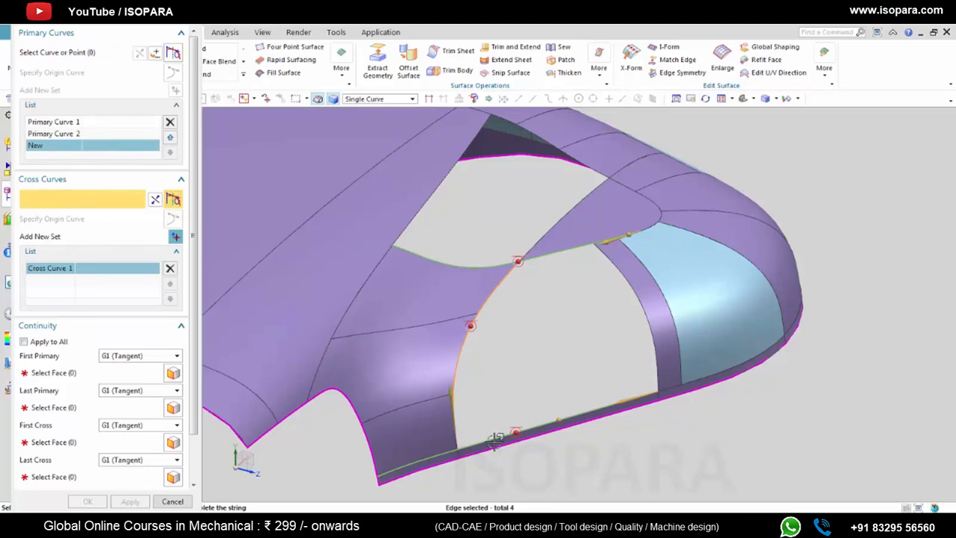
middle_click(593, 346)
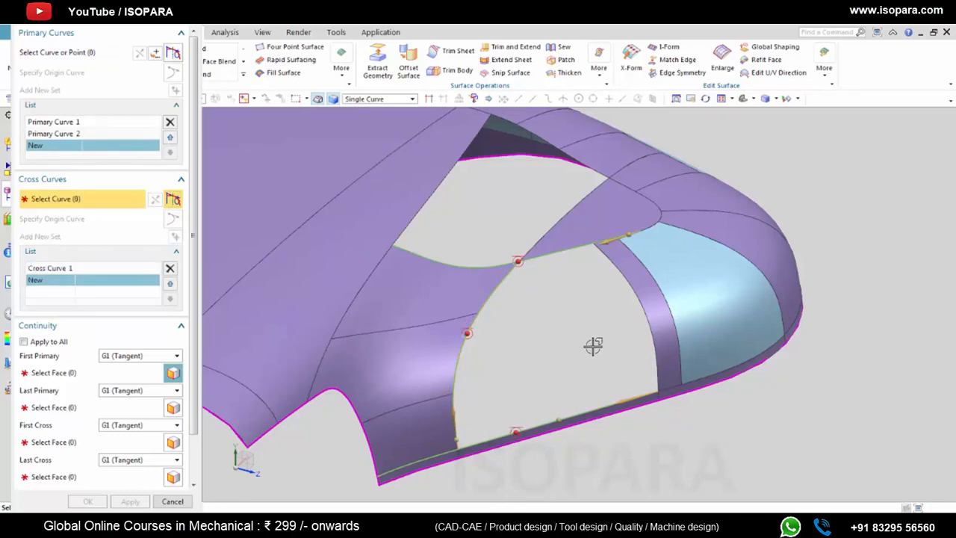
middle_click(593, 345)
click(661, 358)
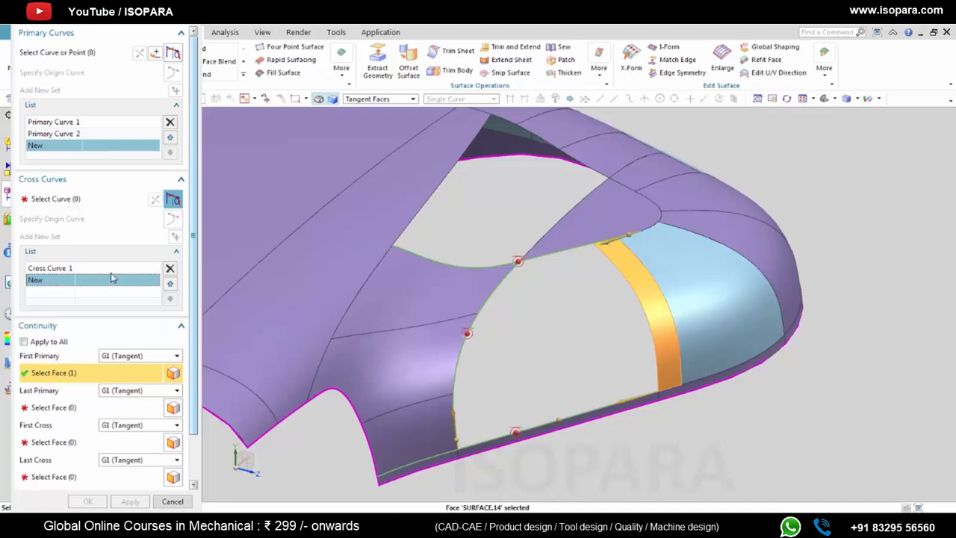
click(66, 205)
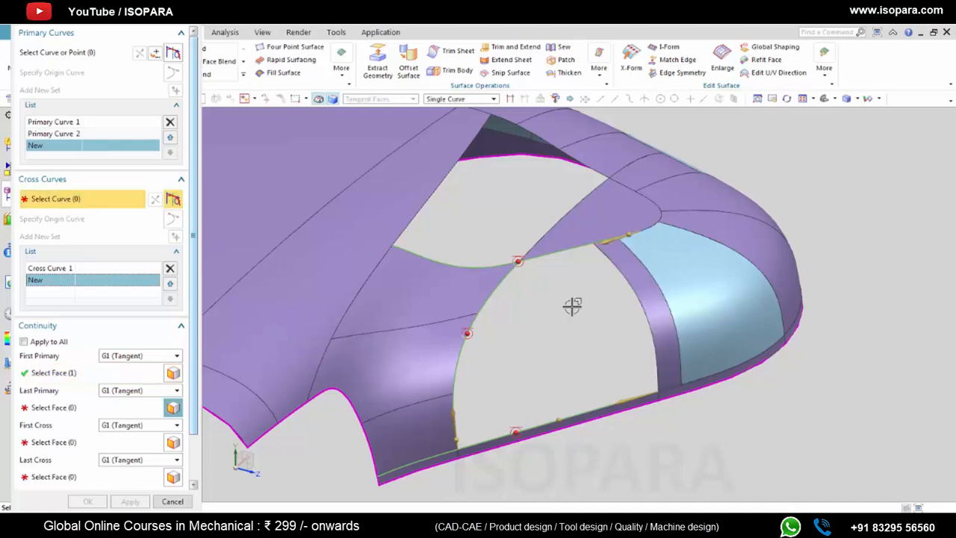
click(635, 299)
Step: Assign the triangular face, lower band, curved side faces and narrow strip for G1 tangency and create the larger patch
click(69, 372)
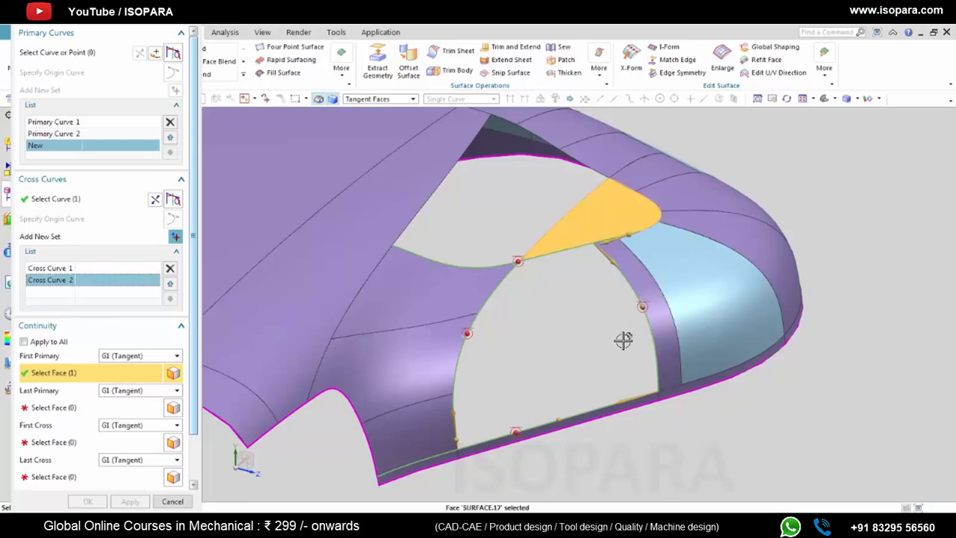
click(53, 407)
scroll(581, 439, up, 5)
click(575, 417)
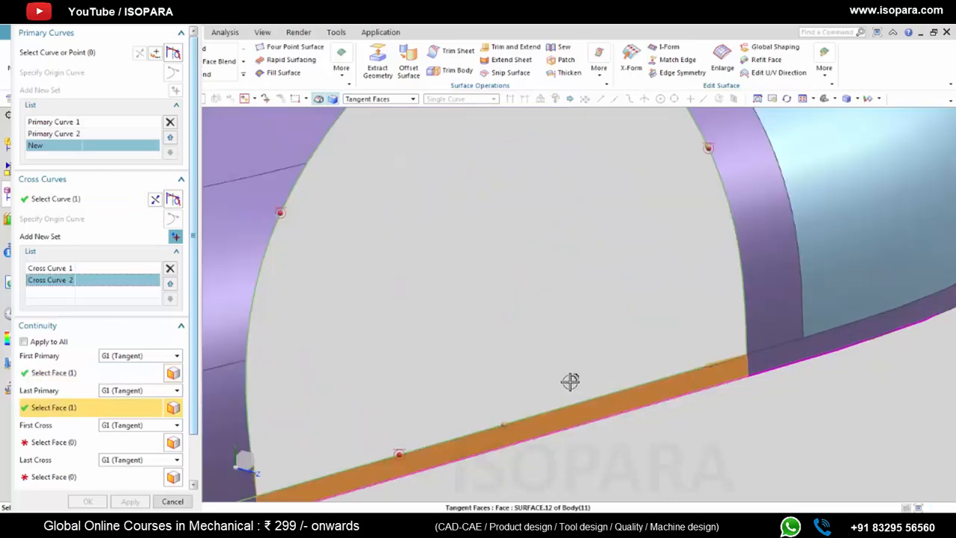
scroll(557, 333, down, 5)
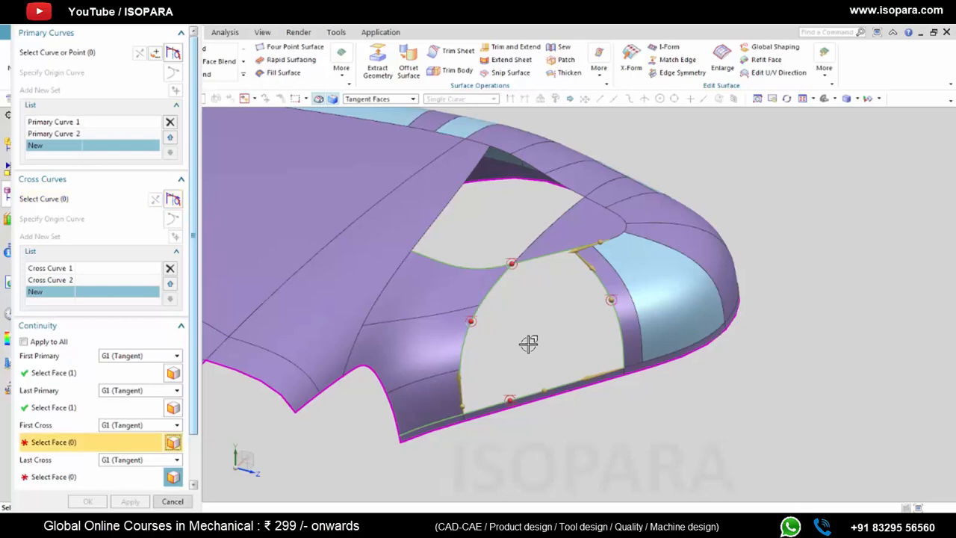
click(433, 367)
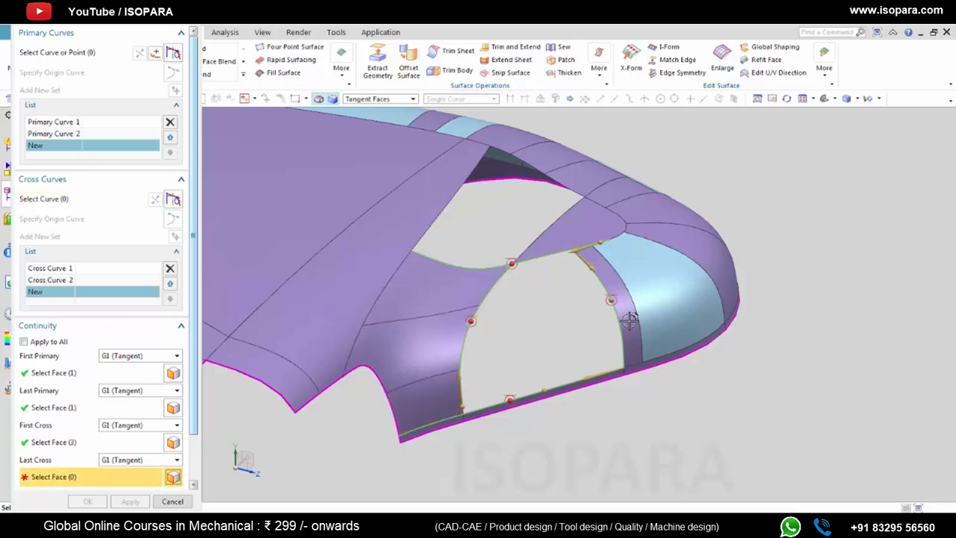
click(633, 361)
middle_click(547, 338)
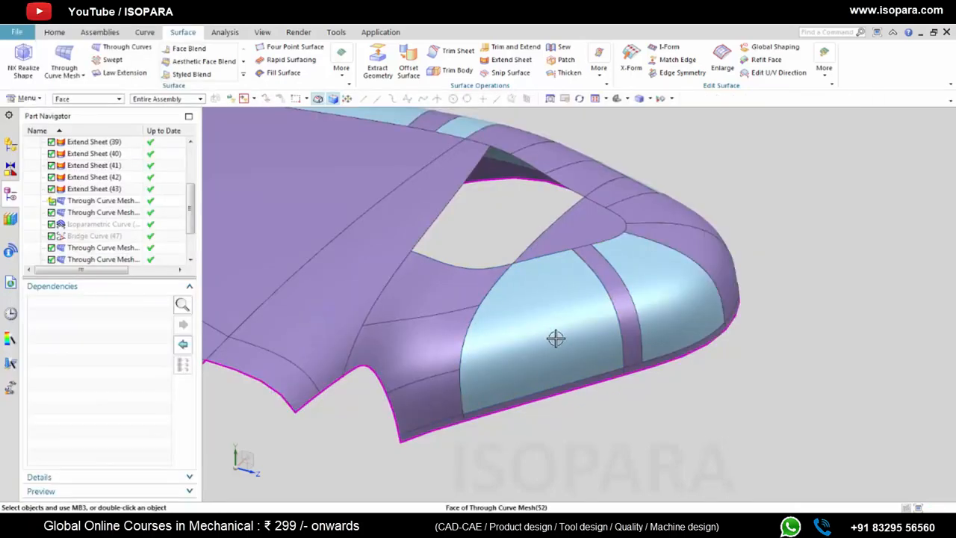
mouse_move(555, 337)
middle_down()
mouse_move(541, 371)
mouse_move(553, 339)
middle_up()
click(552, 339)
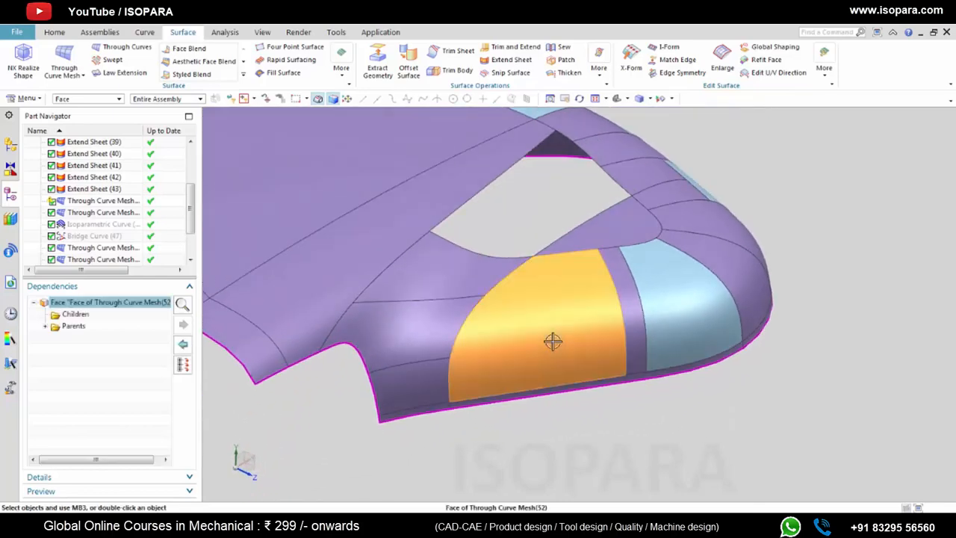
key(ctrl+j)
click(152, 348)
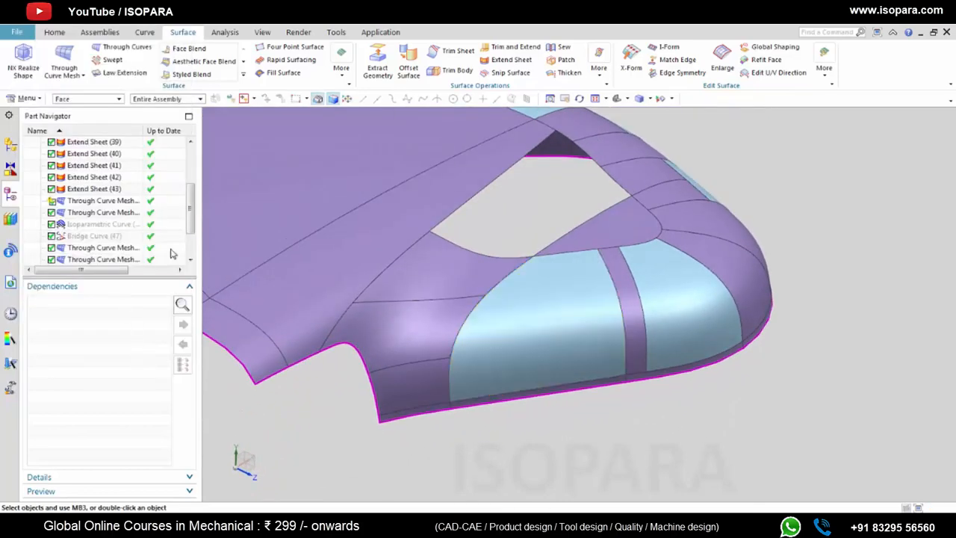
Step: Reopen Through Curve Mesh (52) for editing and show its output surface options and settings
scroll(193, 222, down, 3)
double_click(97, 247)
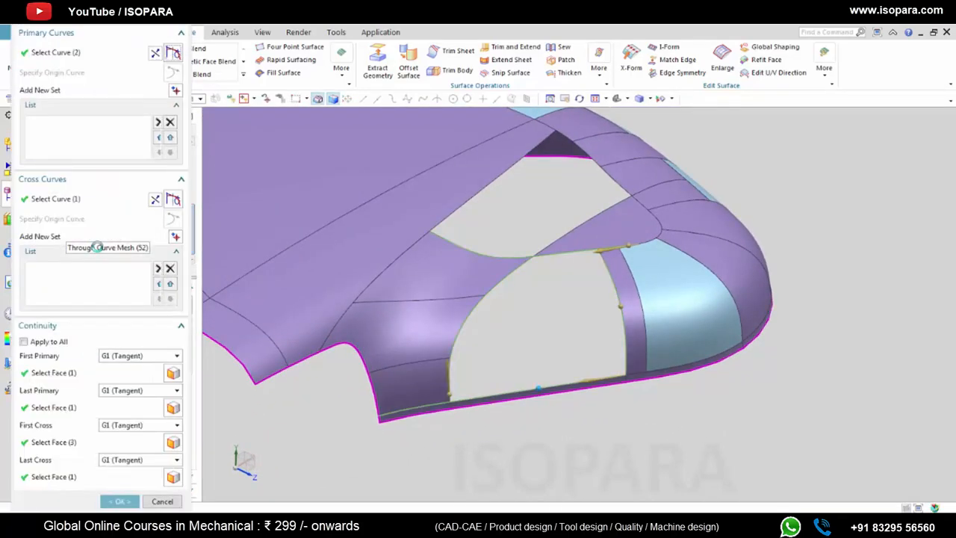
right_click(18, 26)
scroll(123, 227, down, 2)
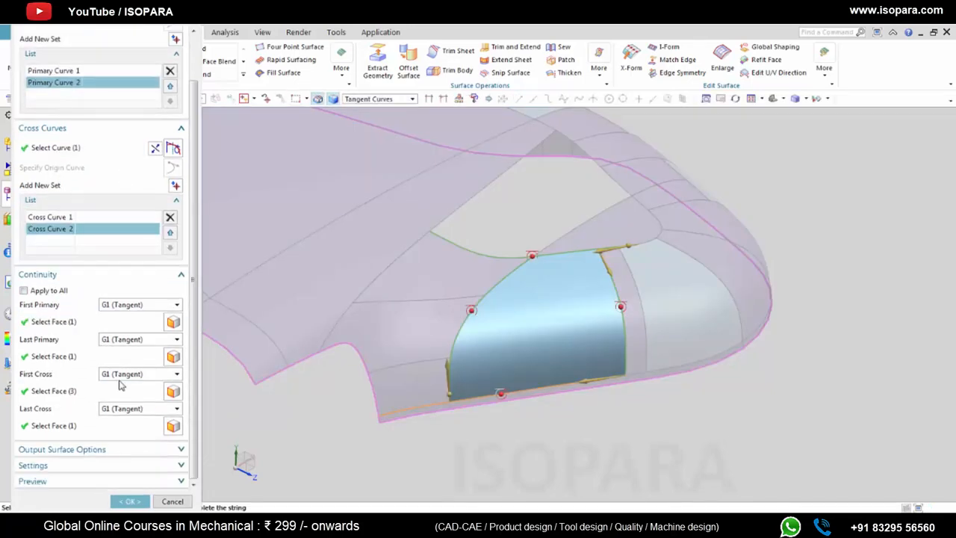
scroll(85, 452, down, 1)
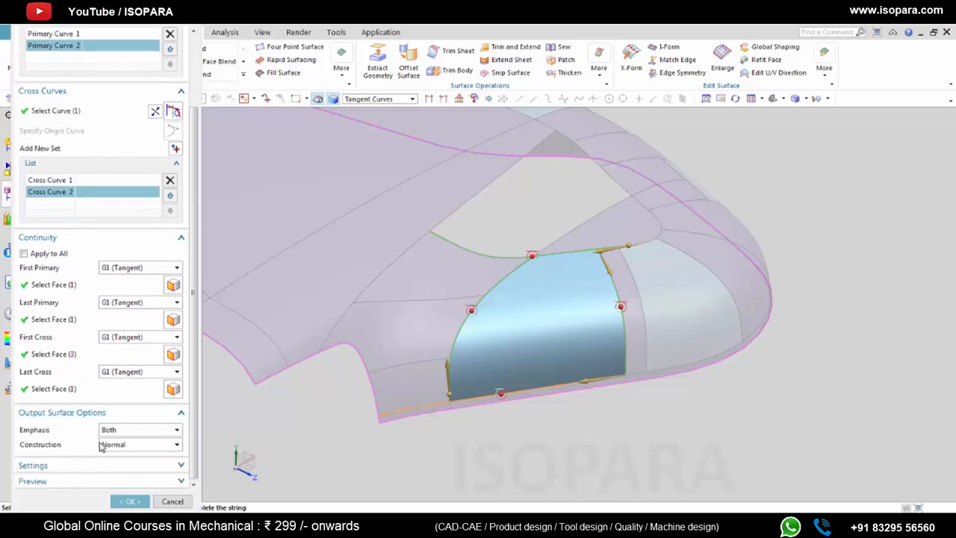
click(103, 461)
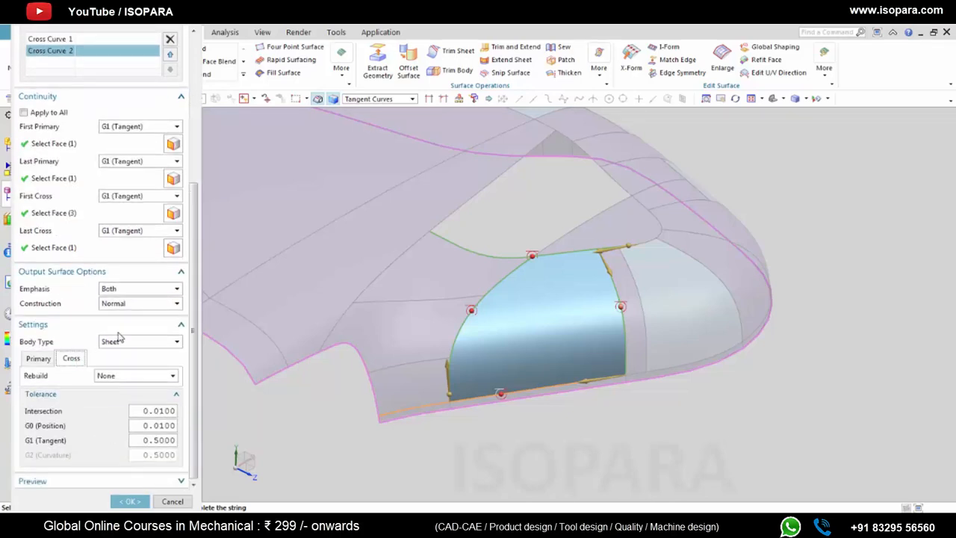
Step: Review the cross Rebuild and Body Type choices, leaving them at None and Sheet
click(114, 376)
click(110, 386)
click(131, 345)
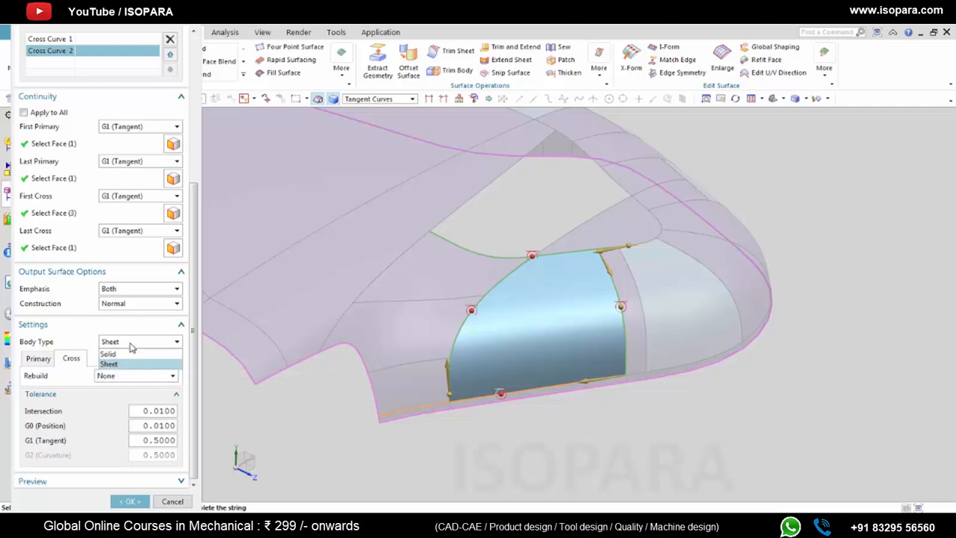
click(131, 345)
Step: Try the Spline Points construction for the larger patch, and return Construction to Normal
click(134, 307)
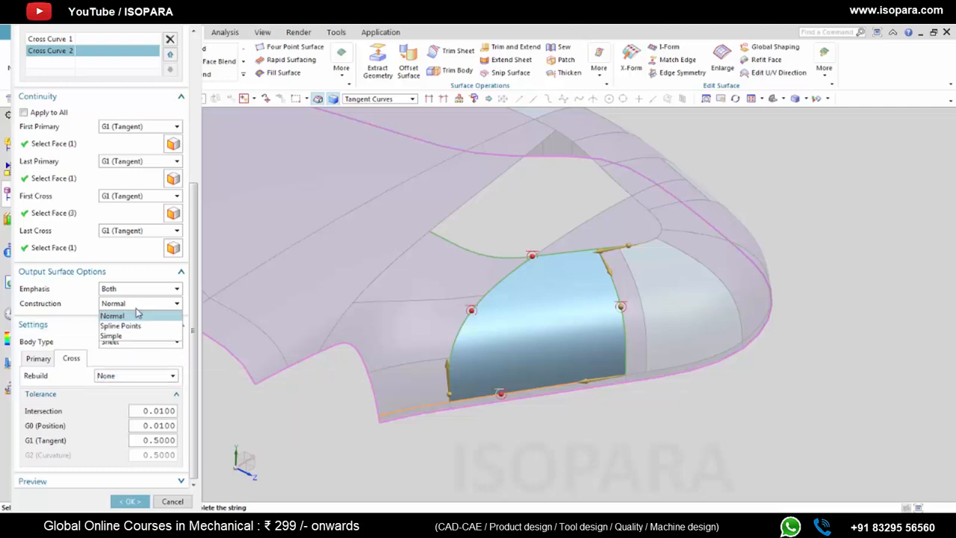
click(120, 325)
click(124, 341)
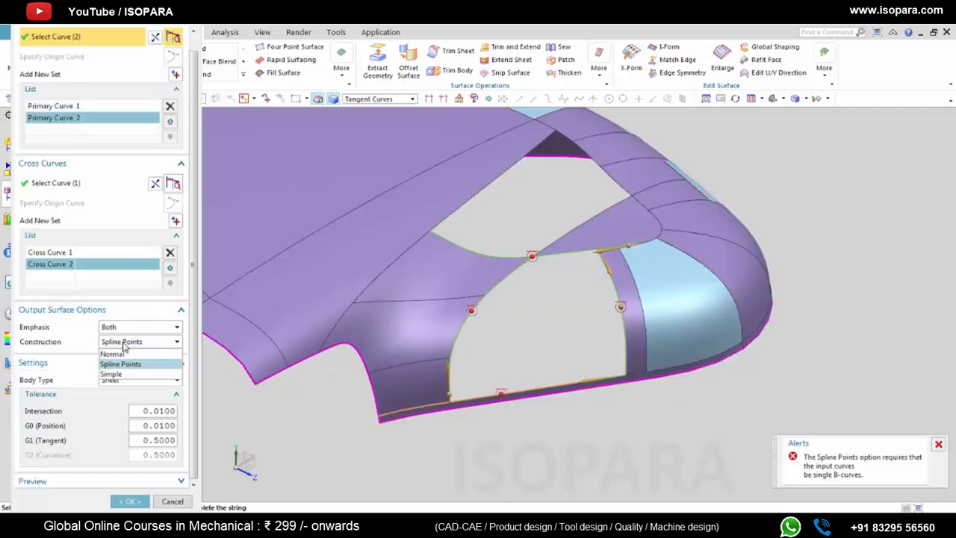
click(116, 354)
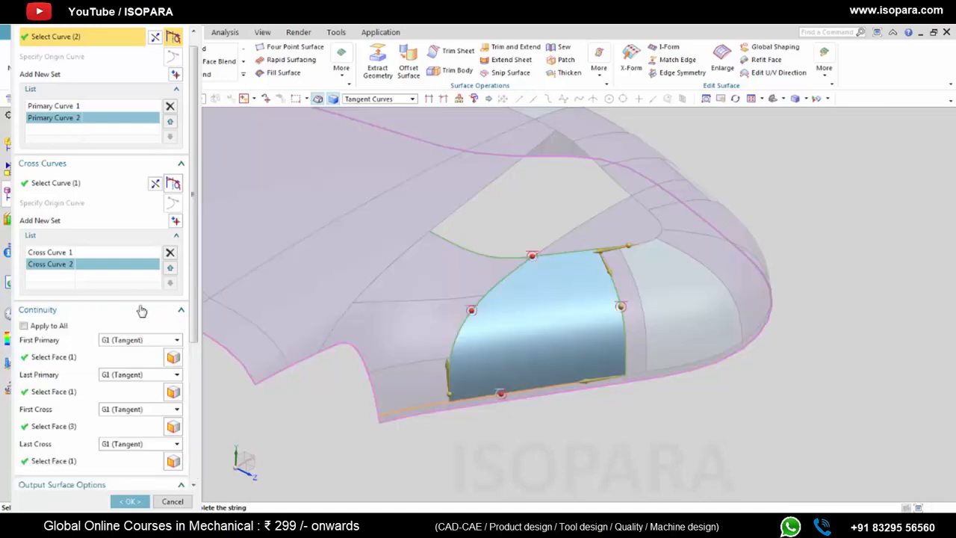
Step: Review the larger patch's Emphasis and cross Rebuild choices, leaving them at Both and None
scroll(120, 389, down, 5)
click(127, 289)
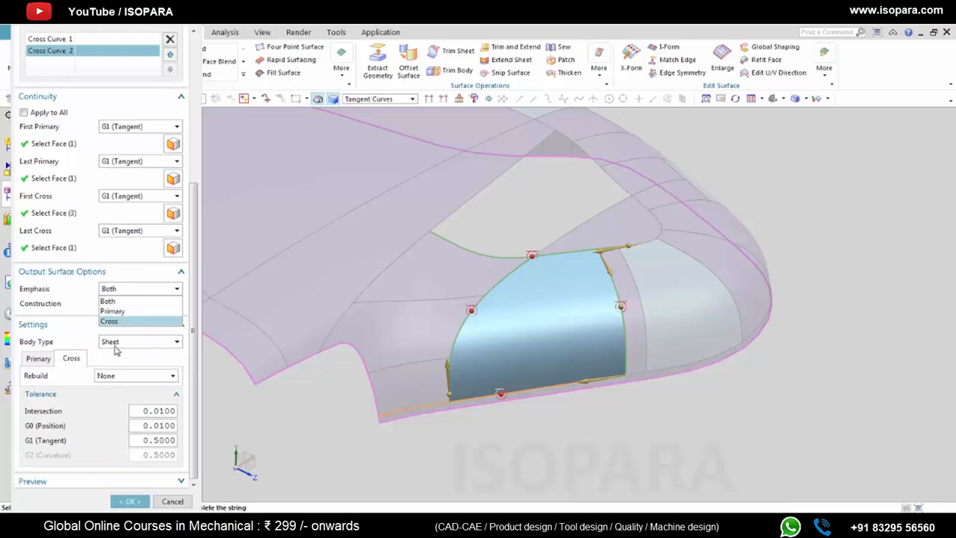
click(120, 375)
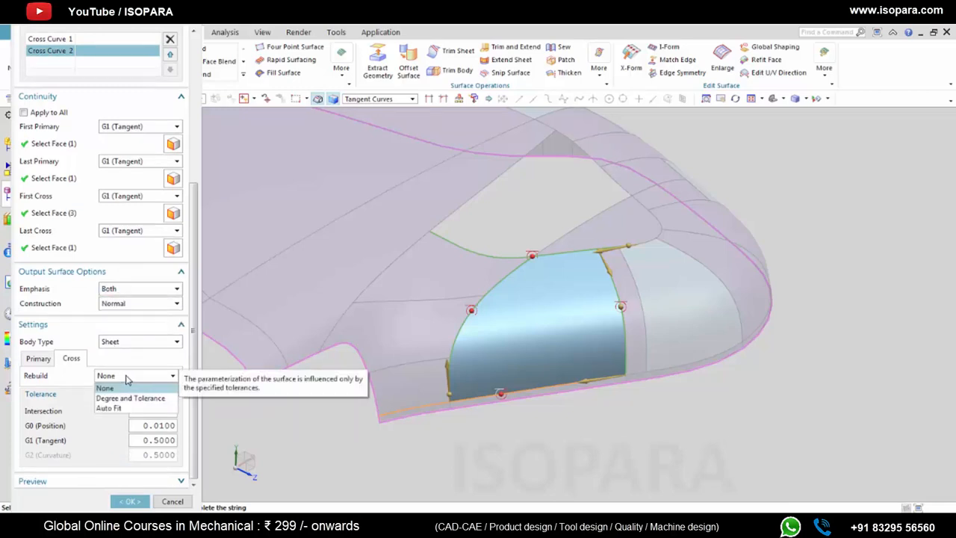
click(127, 381)
scroll(101, 304, up, 5)
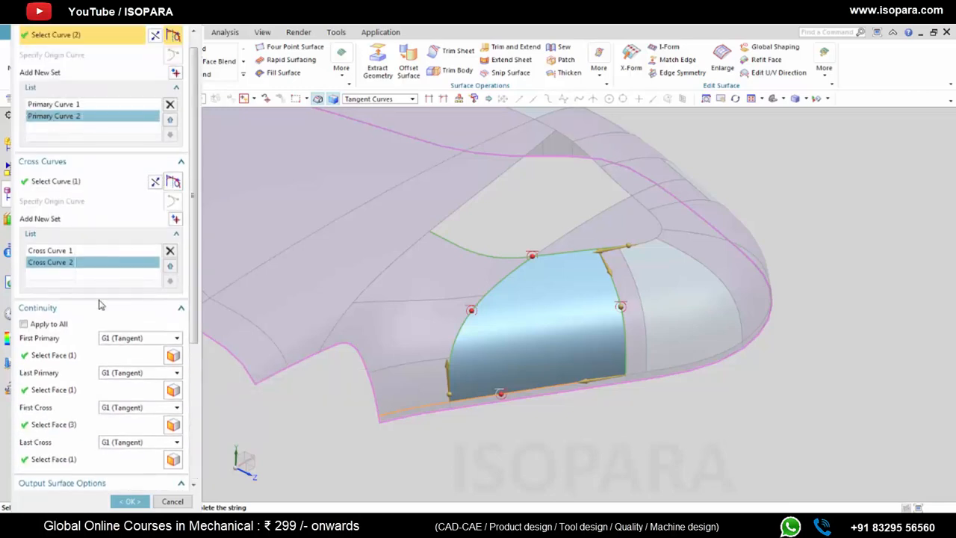
scroll(122, 340, down, 5)
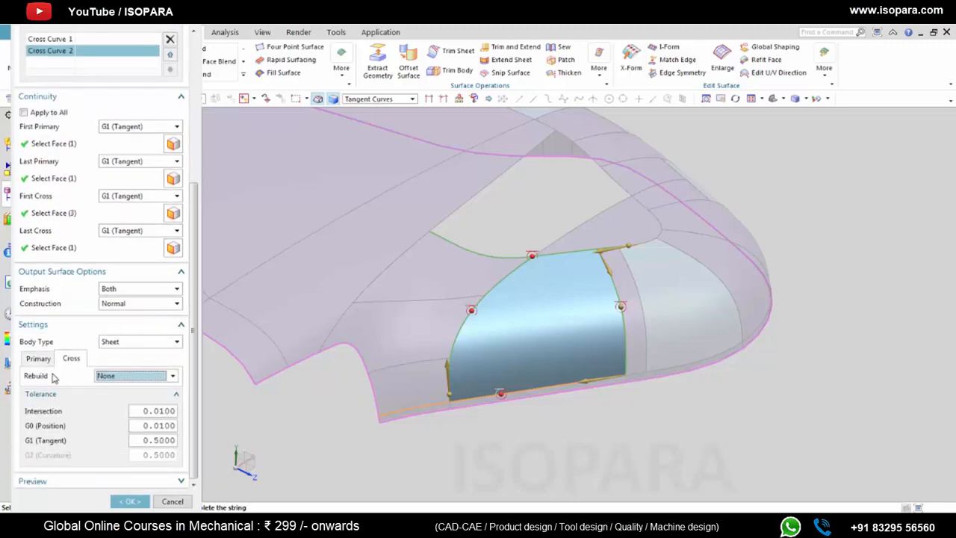
Step: Check the primary settings, Construction and Emphasis choices, and accept the larger end patch with Normal construction and Both emphasis
click(104, 481)
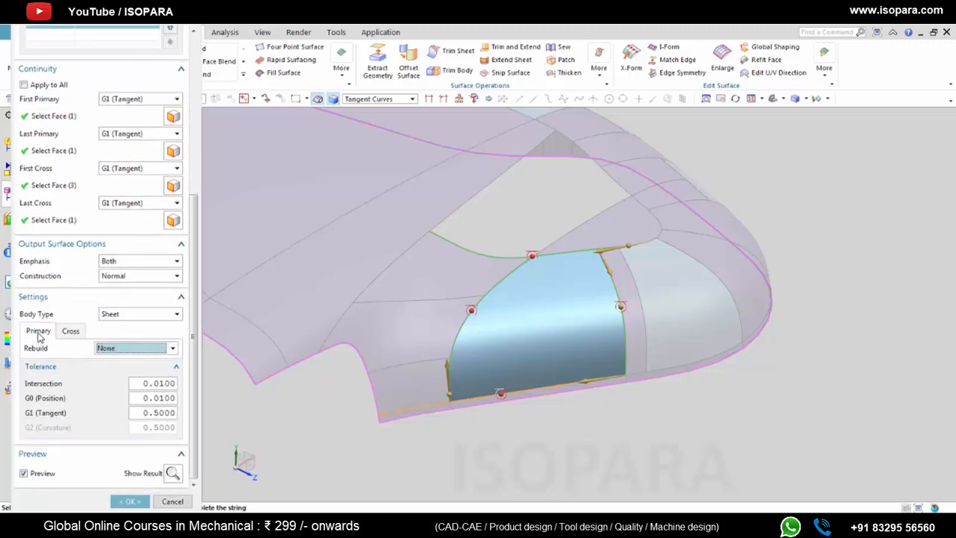
click(138, 277)
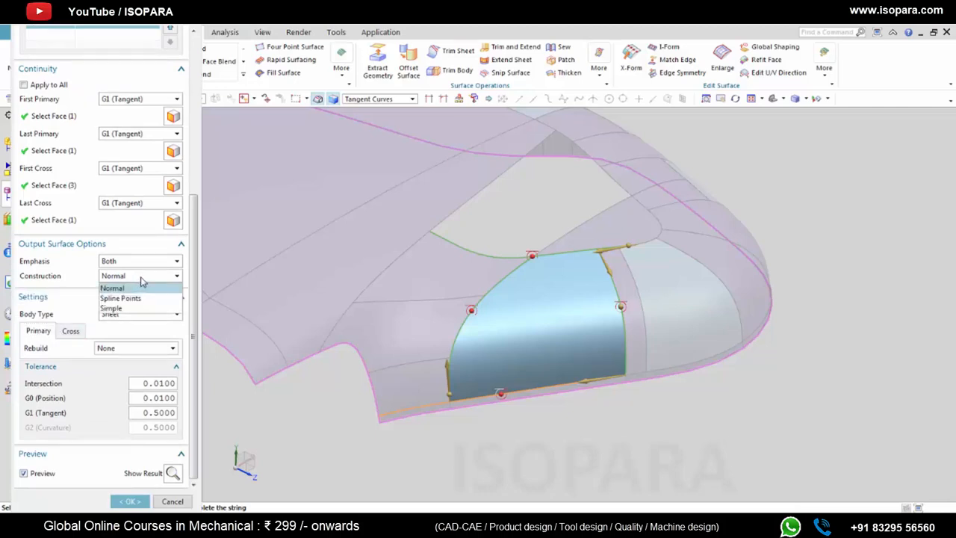
click(141, 278)
click(145, 260)
click(145, 261)
scroll(146, 269, up, 3)
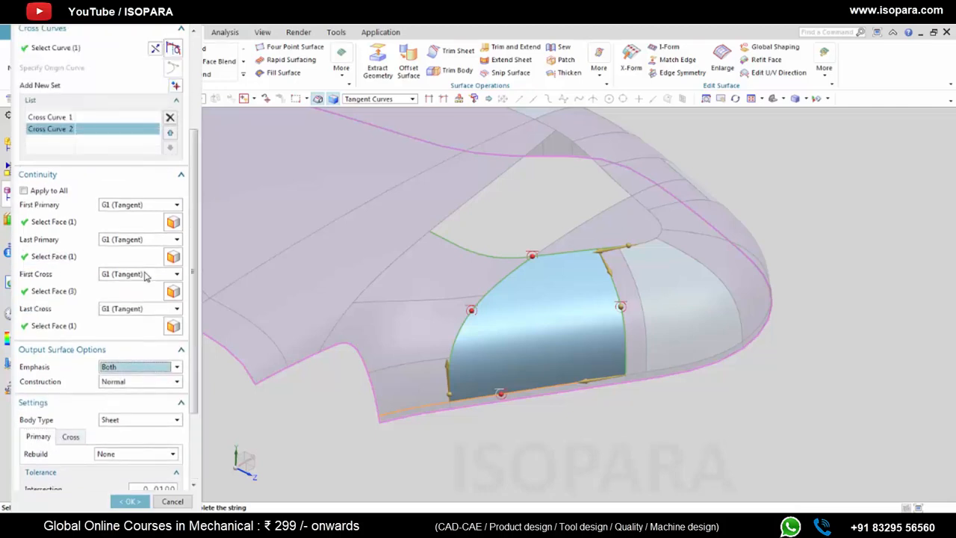
scroll(145, 276, up, 3)
scroll(145, 295, up, 2)
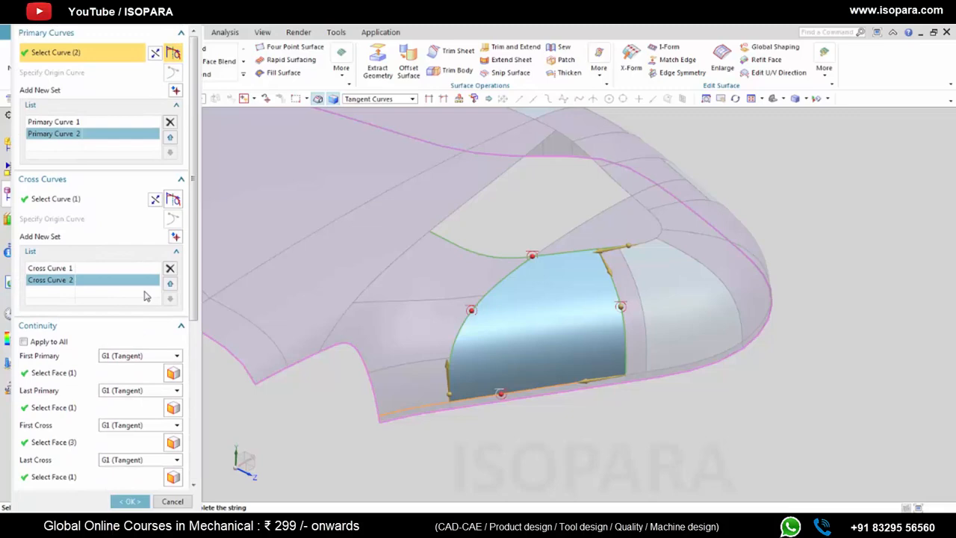
click(129, 501)
Step: Start a Through Curve Mesh on the remaining upper hole with its two long opposite edges as primary curves
scroll(563, 316, up, 3)
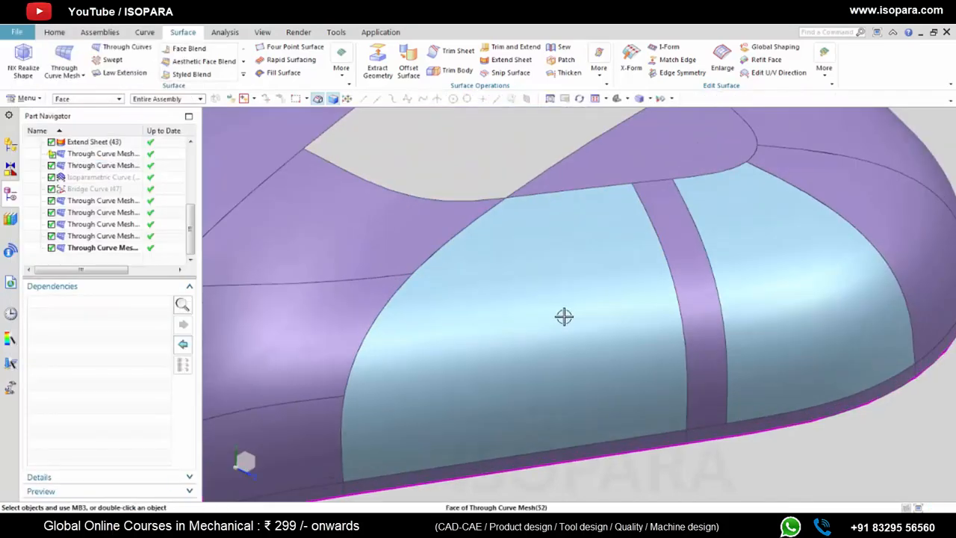
scroll(548, 324, down, 3)
middle_drag(560, 340, 540, 431)
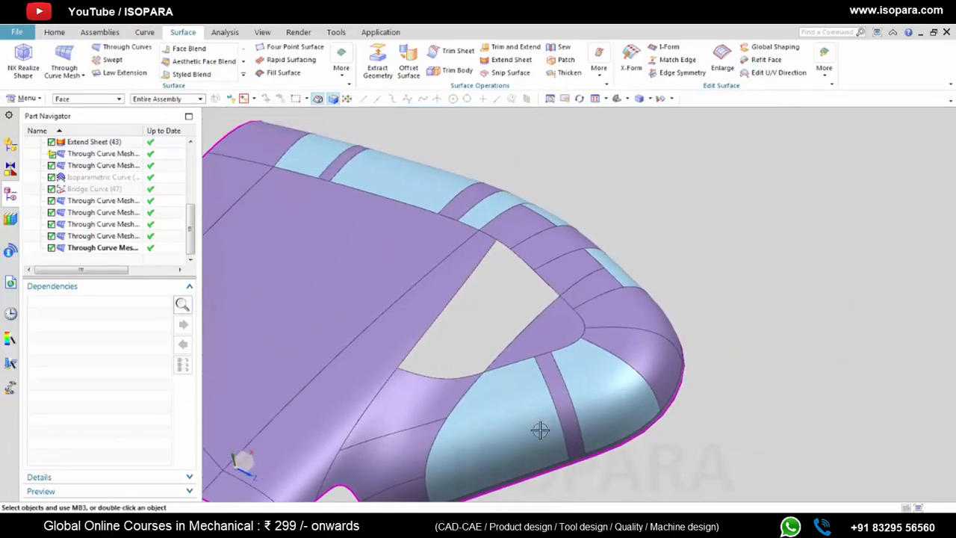
mouse_move(584, 397)
middle_down()
mouse_move(603, 366)
mouse_move(582, 354)
mouse_move(586, 380)
middle_up()
scroll(583, 378, up, 6)
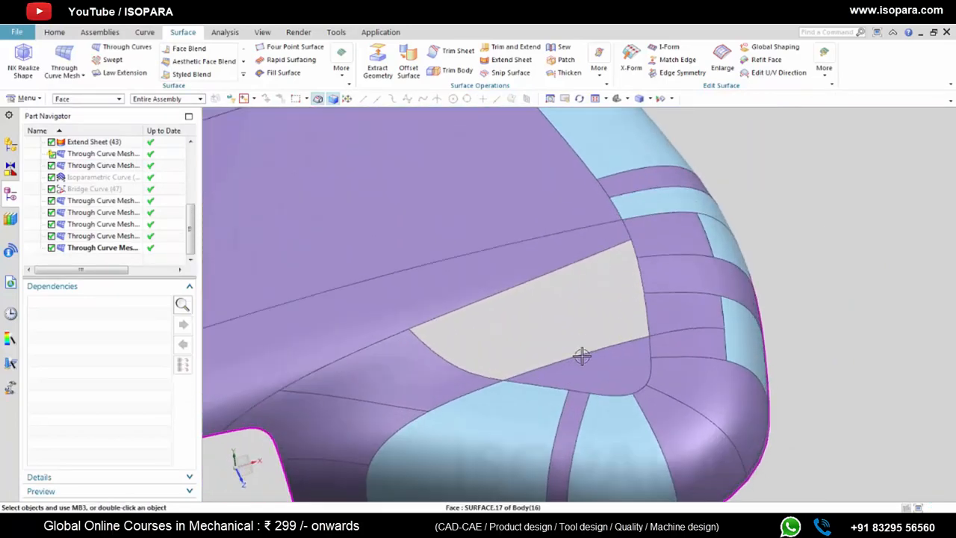
click(63, 61)
scroll(564, 288, up, 3)
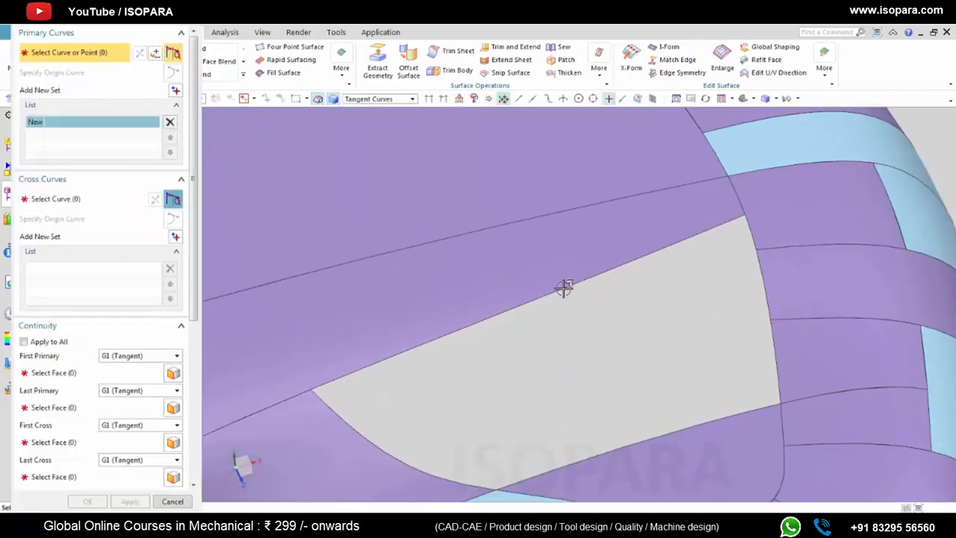
click(575, 287)
middle_click(692, 392)
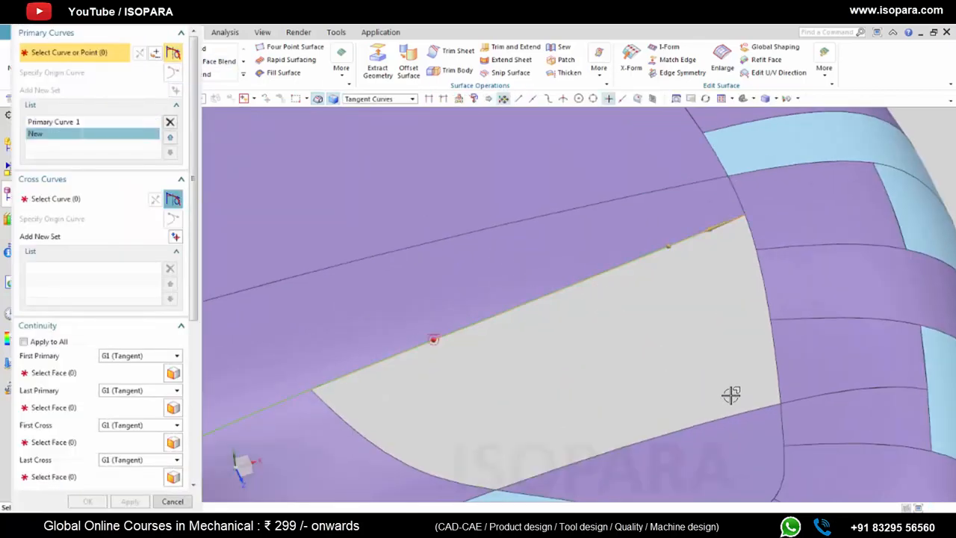
click(721, 416)
scroll(623, 335, down, 3)
middle_click(623, 335)
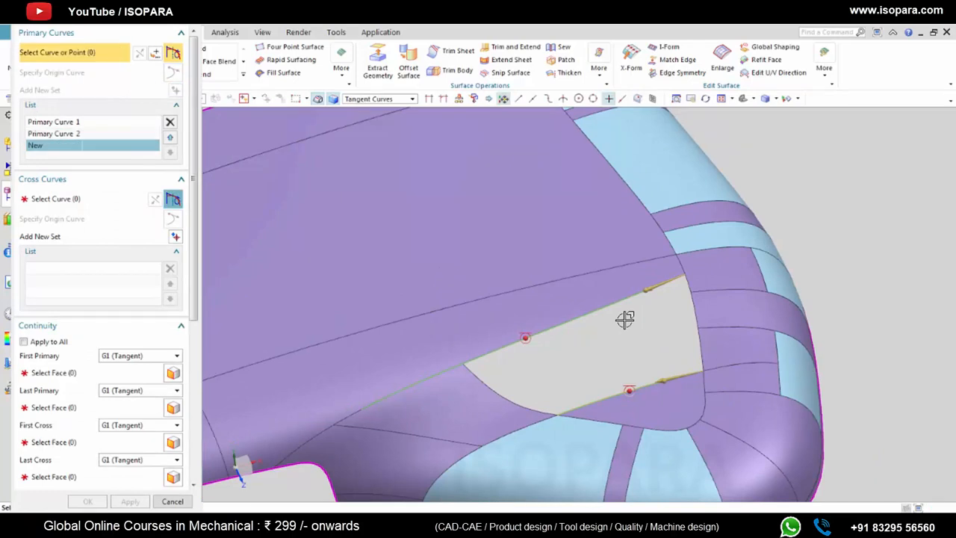
middle_click(622, 335)
Step: Define the hole's short curved edge and the full edge chain beside the rounded corner as its two cross curves
click(523, 394)
middle_click(659, 352)
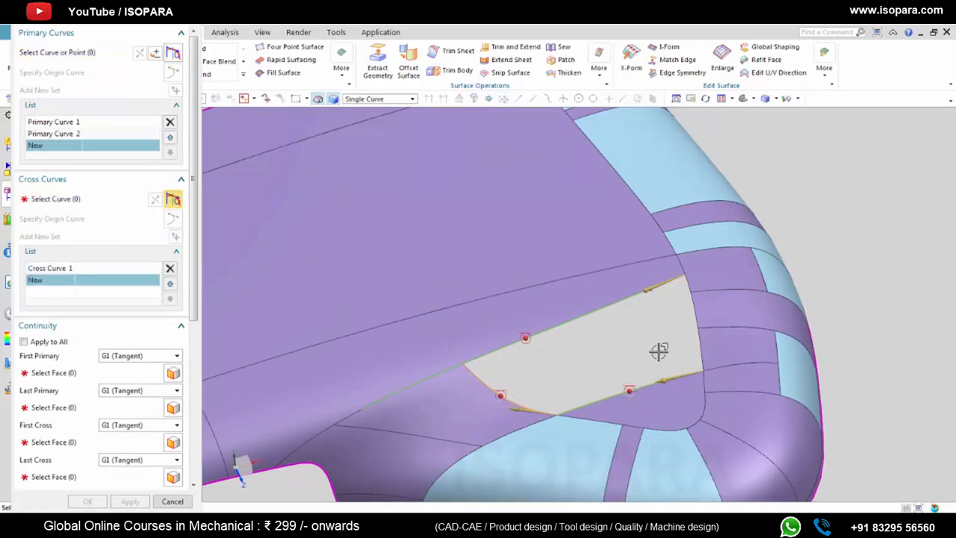
click(691, 287)
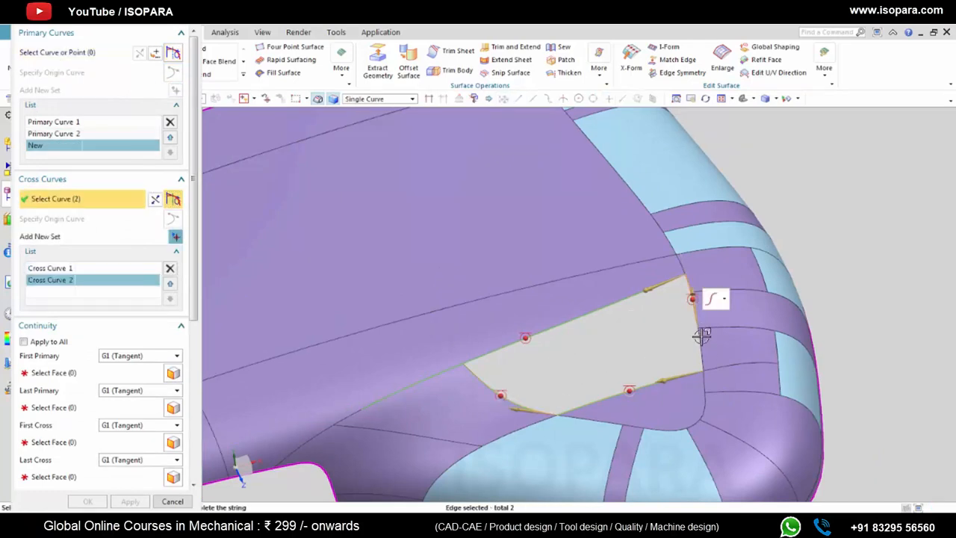
scroll(706, 359, up, 3)
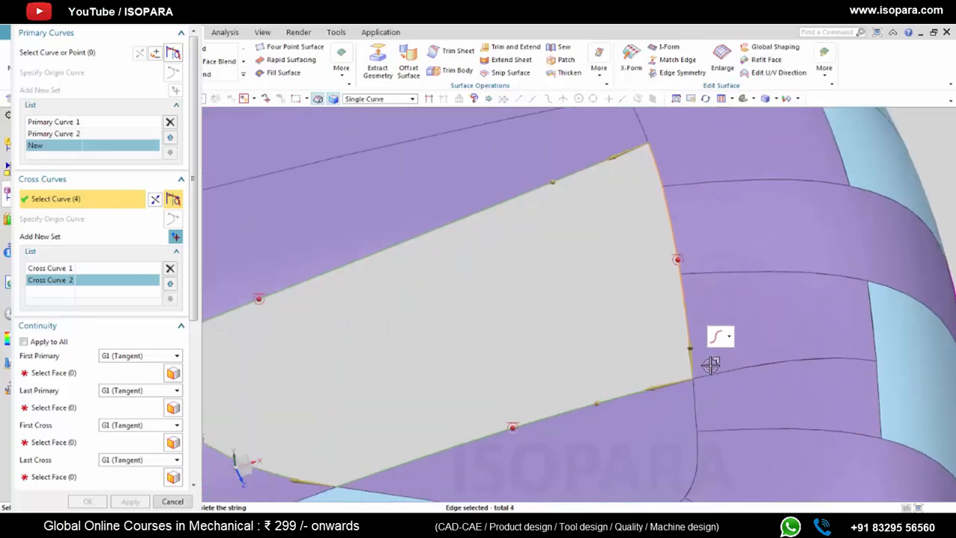
middle_click(614, 316)
Step: Assign the long upper face, triangular face, curved side face and three corner-side faces for G1 tangency and create the patch
click(452, 184)
scroll(542, 301, down, 2)
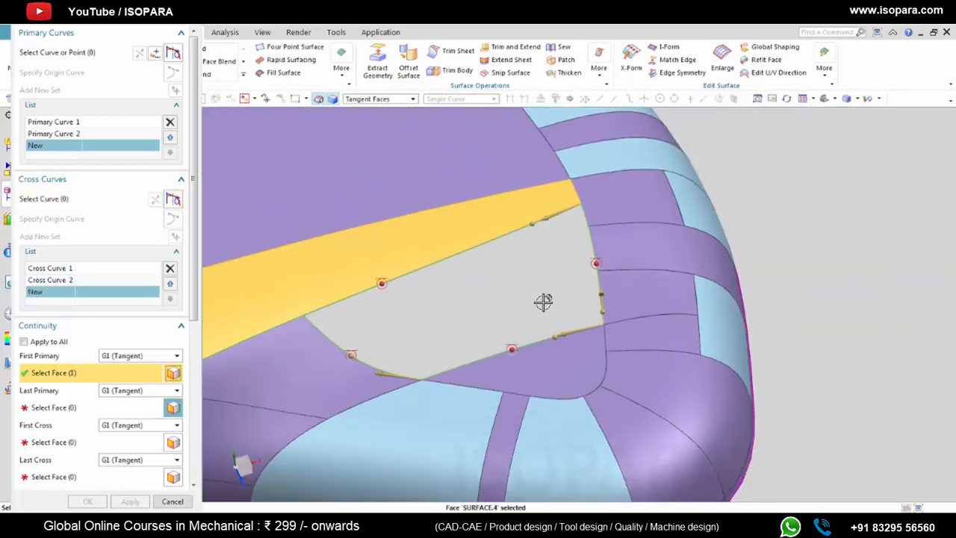
middle_click(565, 352)
click(557, 362)
click(310, 359)
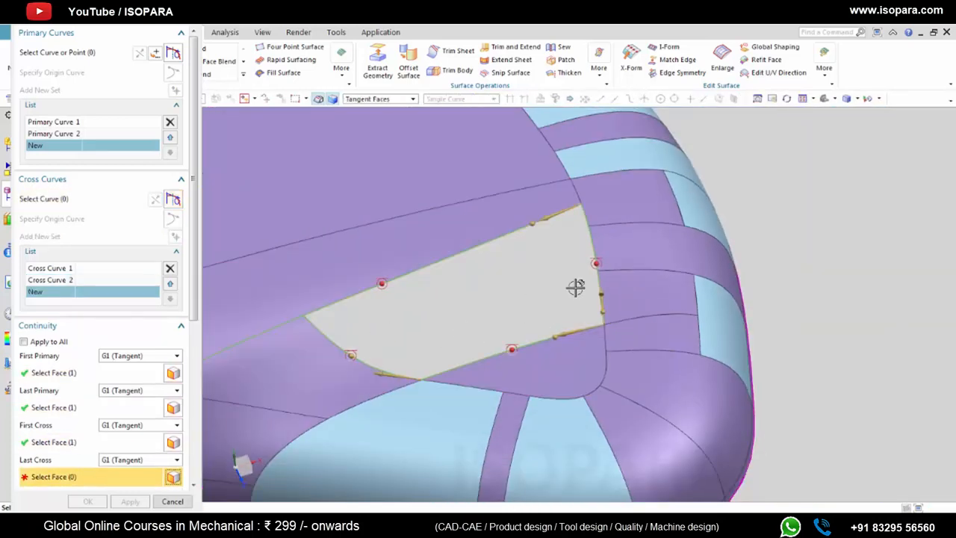
click(626, 211)
click(637, 286)
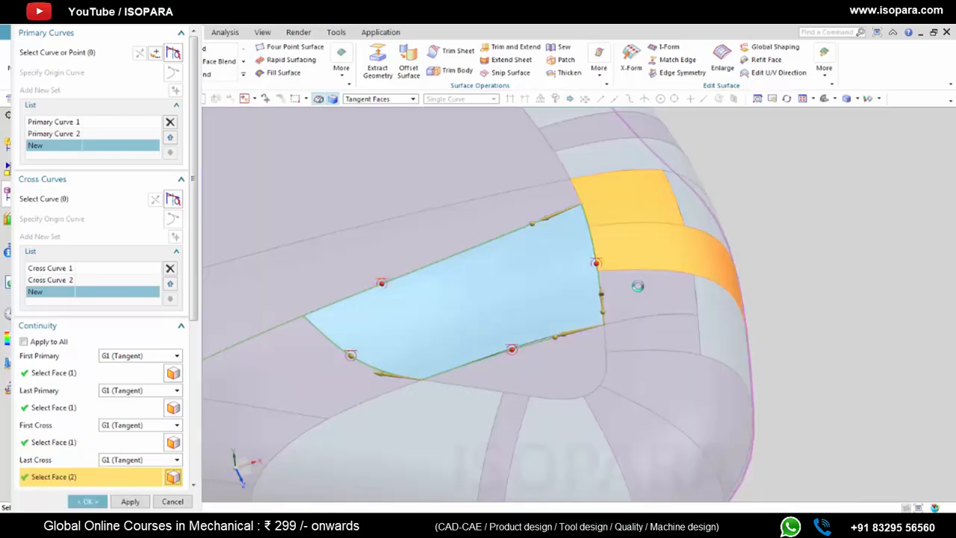
click(637, 286)
middle_click(870, 273)
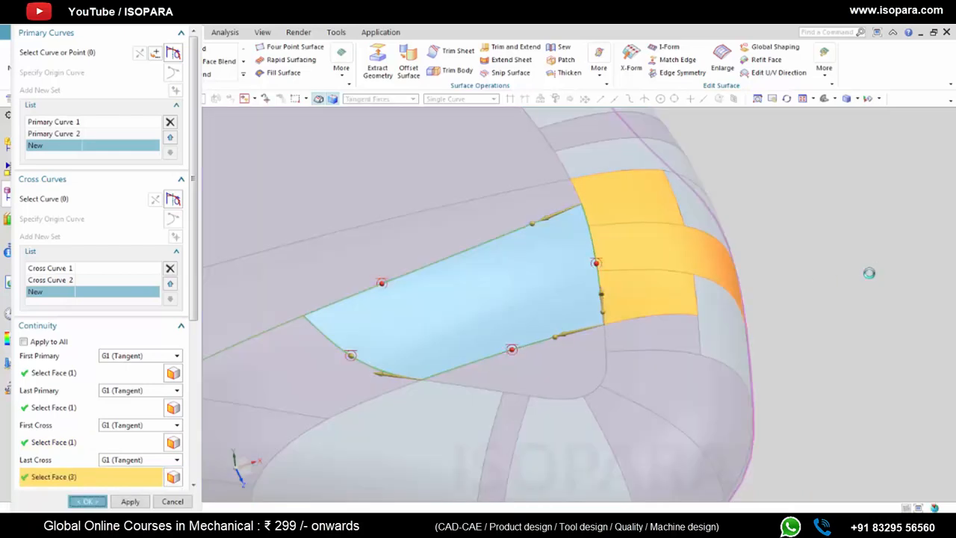
Step: Sew all the other sheet bodies to the large top face's sheet as target
scroll(592, 318, down, 6)
shift+middle_drag(572, 324, 628, 322)
middle_drag(522, 309, 523, 308)
middle_drag(495, 254, 525, 273)
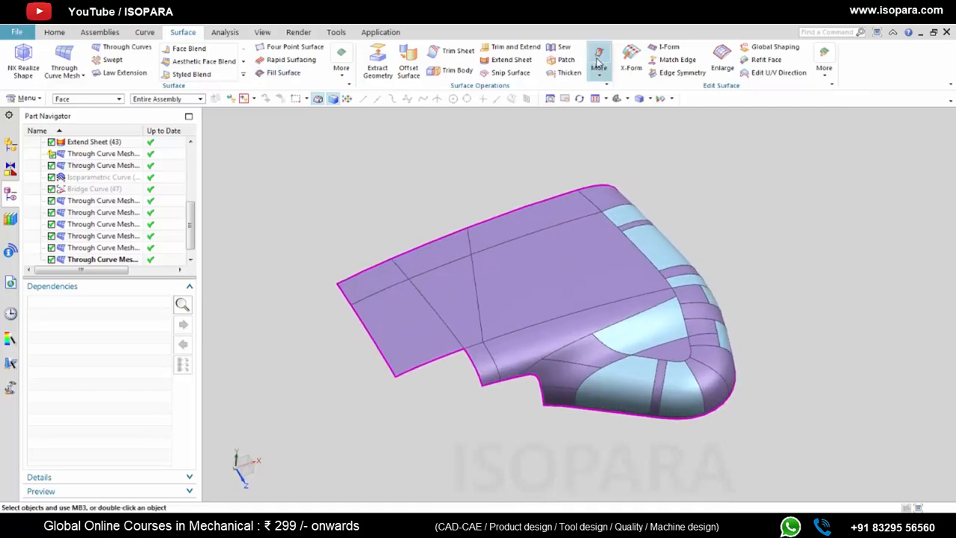
click(564, 46)
click(652, 302)
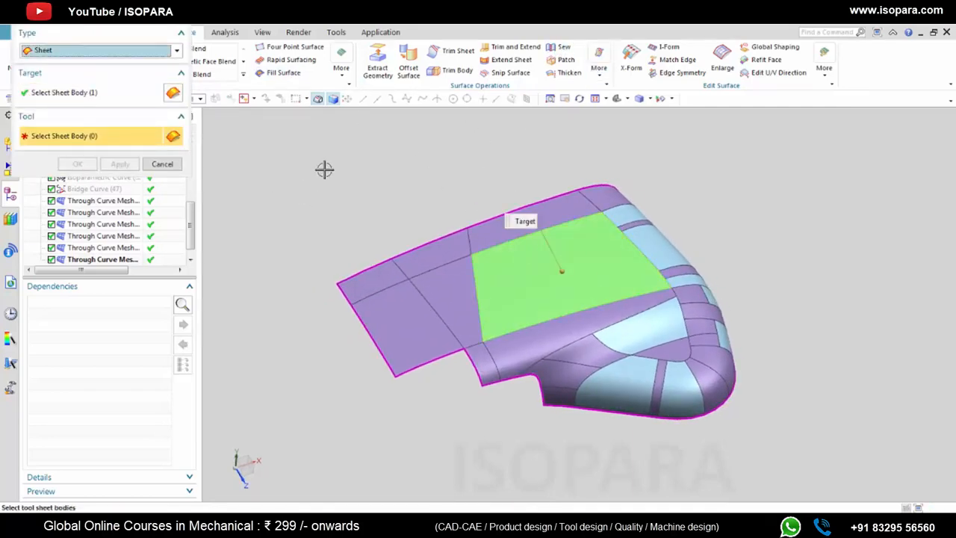
scroll(463, 196, down, 3)
drag(363, 150, 725, 372)
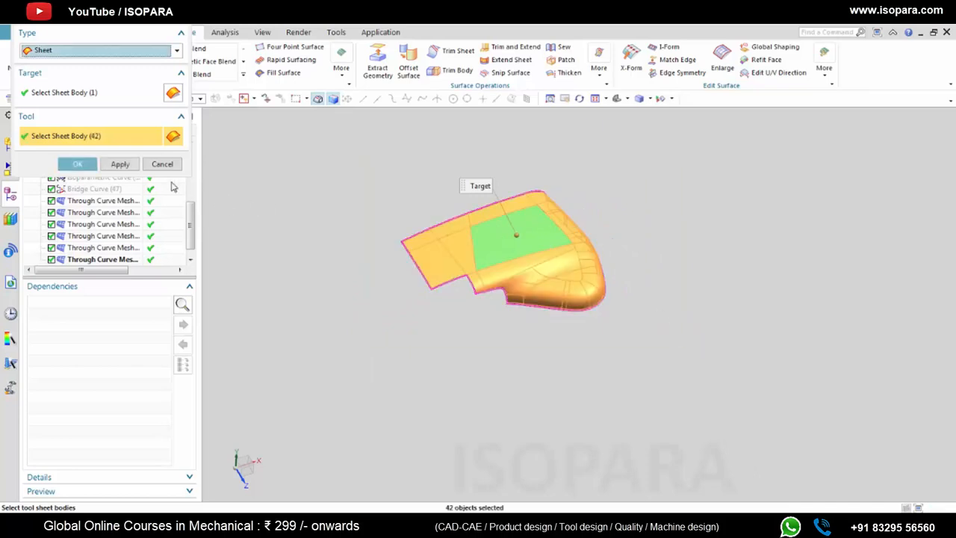
click(120, 163)
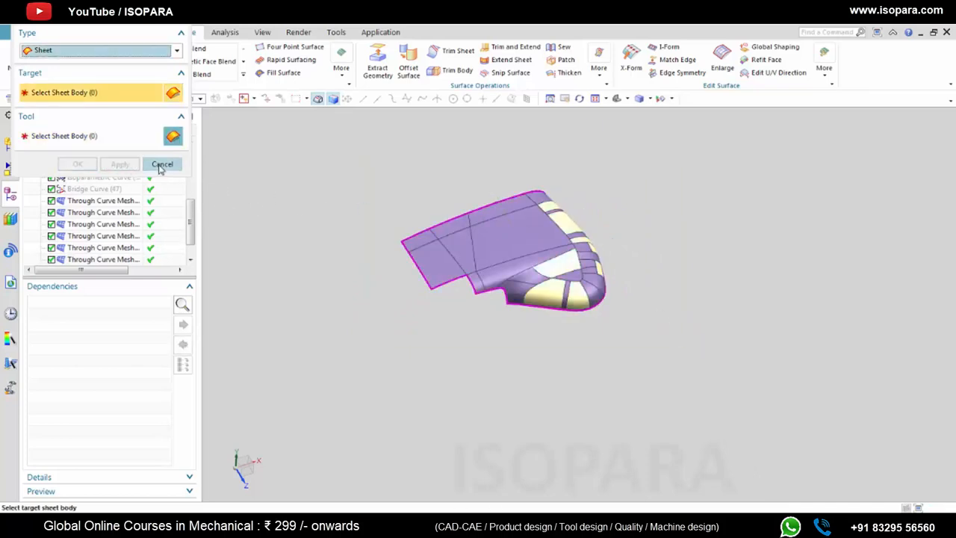
click(160, 166)
click(514, 237)
key(ctrl+j)
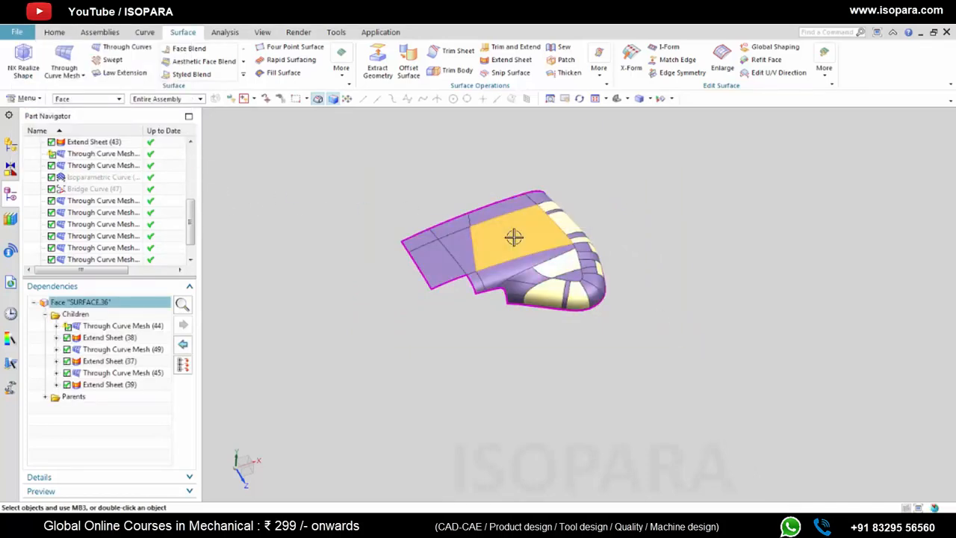
middle_click(575, 256)
scroll(524, 260, up, 3)
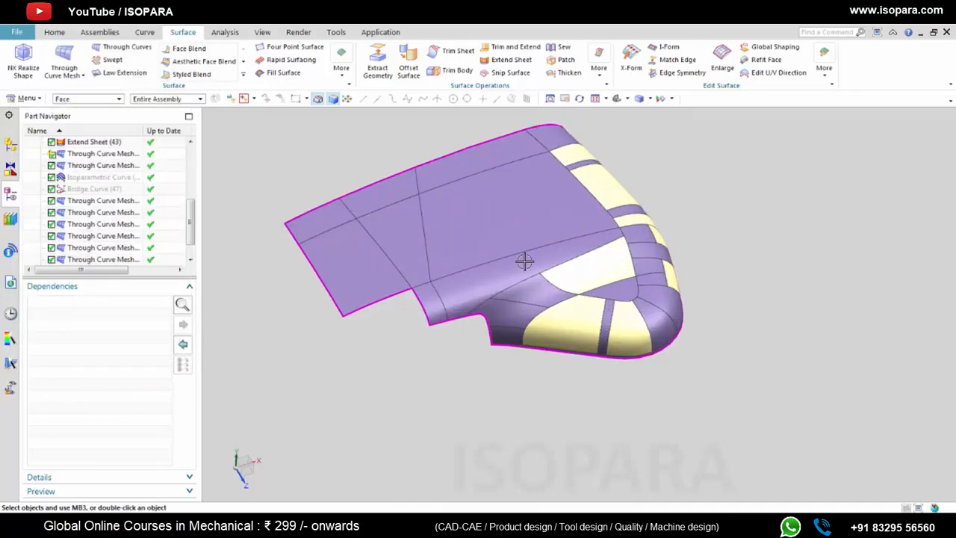
Step: Change the sewn sheet body's display colour to Deep Sky
key(ctrl+j)
click(486, 216)
click(110, 123)
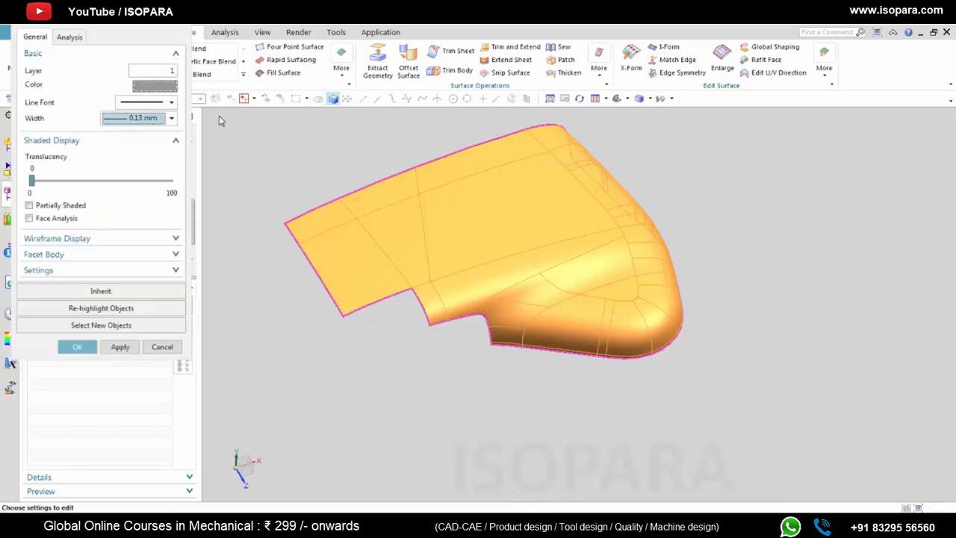
click(156, 84)
click(132, 73)
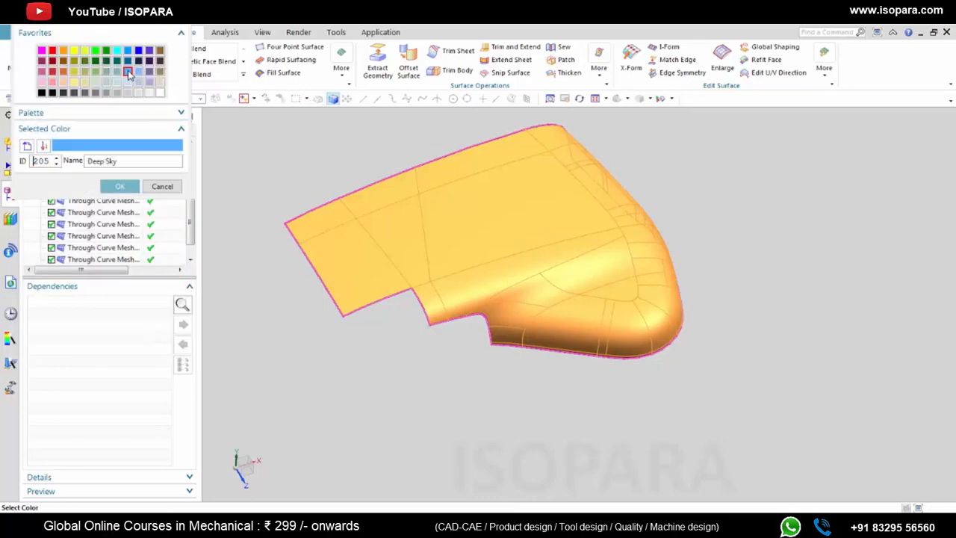
click(121, 187)
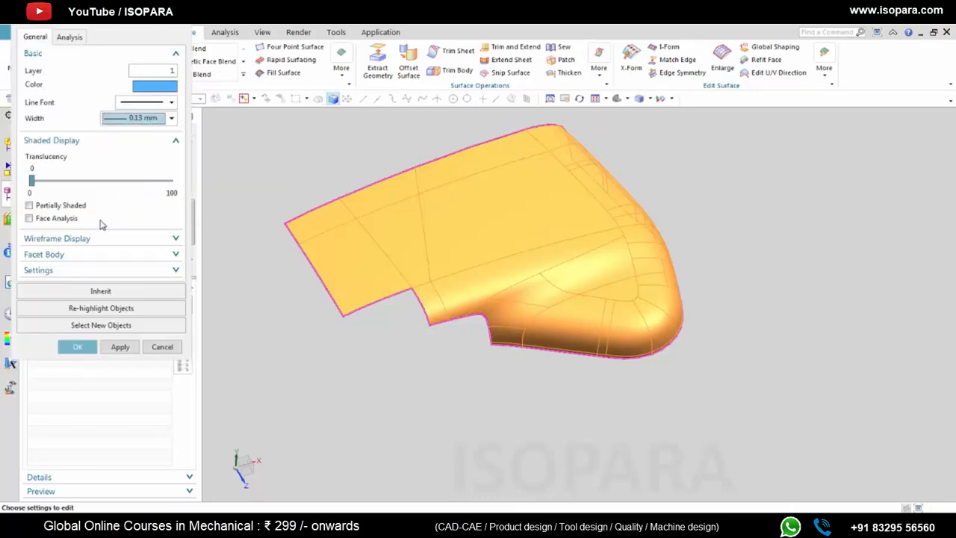
click(129, 350)
click(79, 348)
mouse_move(468, 292)
middle_down()
mouse_move(461, 279)
mouse_move(474, 287)
middle_up()
scroll(474, 288, up, 2)
shift+middle_drag(541, 289, 555, 322)
scroll(546, 327, down, 2)
scroll(554, 322, up, 3)
scroll(553, 322, down, 3)
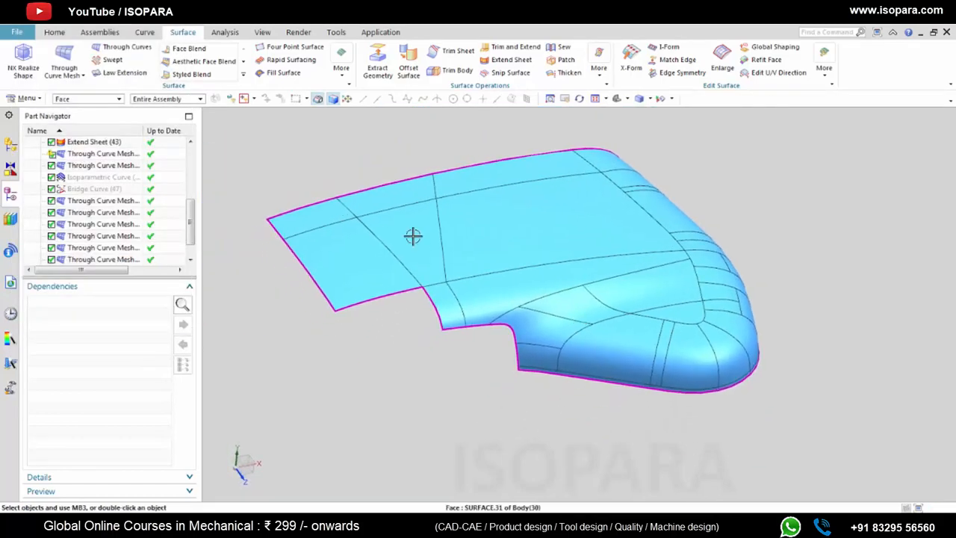
Step: Run Examine Geometry with all object, body, face and edge checks on the whole sewn surface model
click(63, 36)
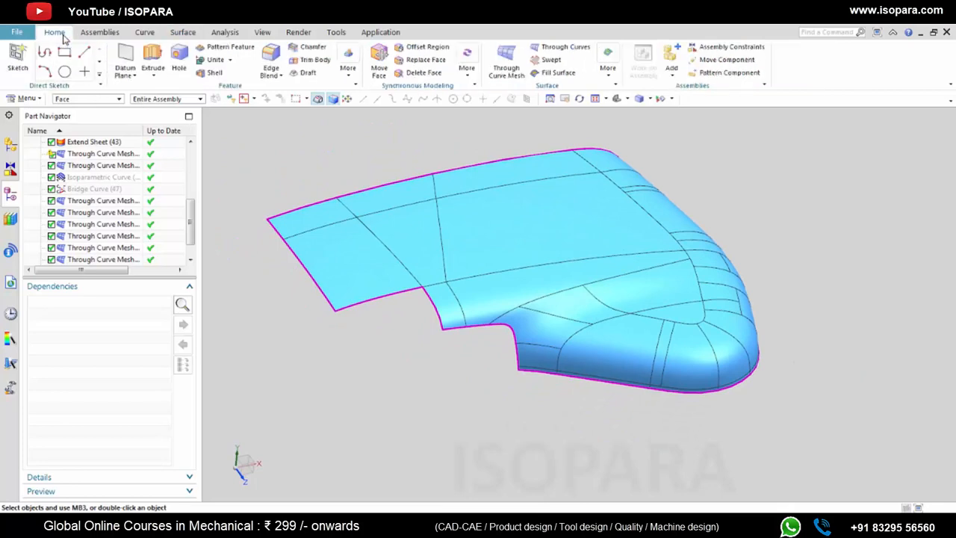
click(33, 99)
mouse_move(56, 176)
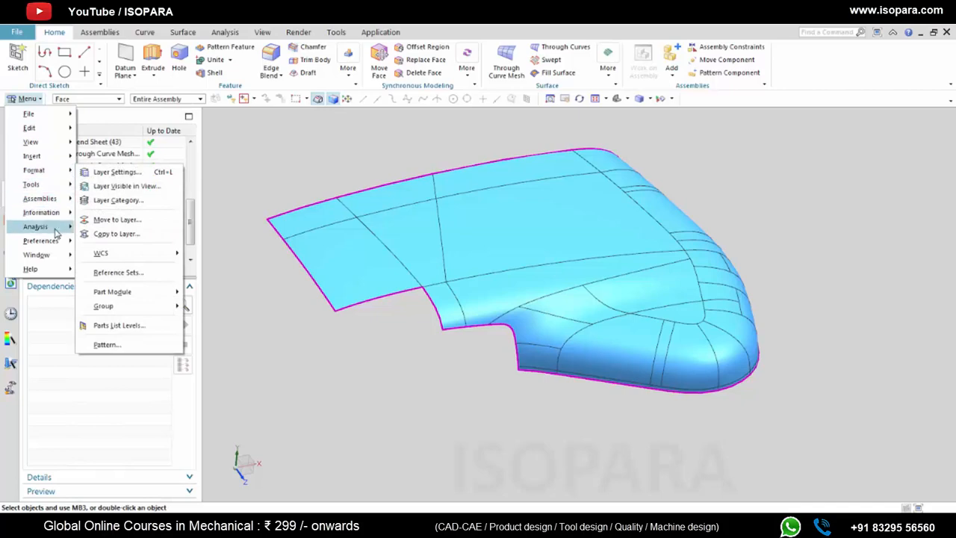
mouse_move(59, 228)
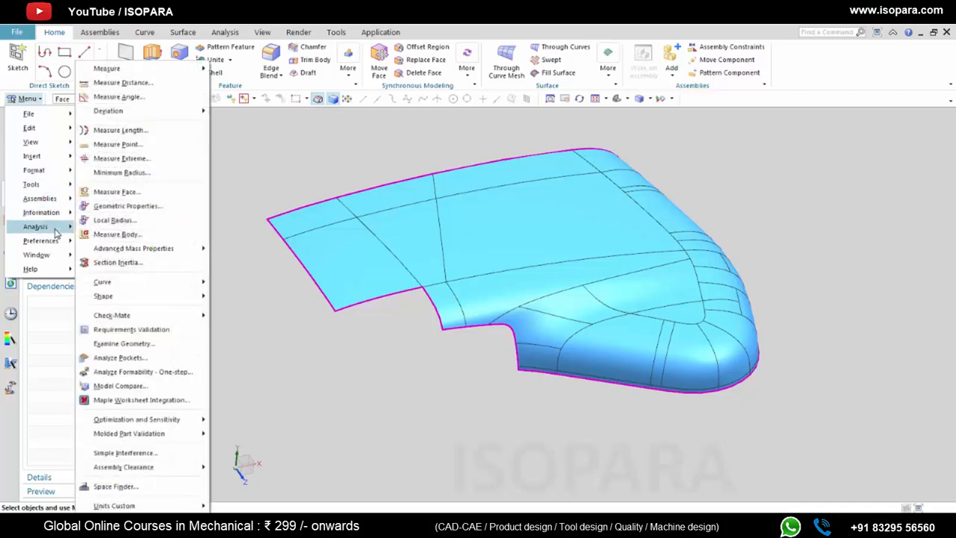
click(146, 343)
scroll(486, 213, down, 3)
drag(309, 143, 688, 364)
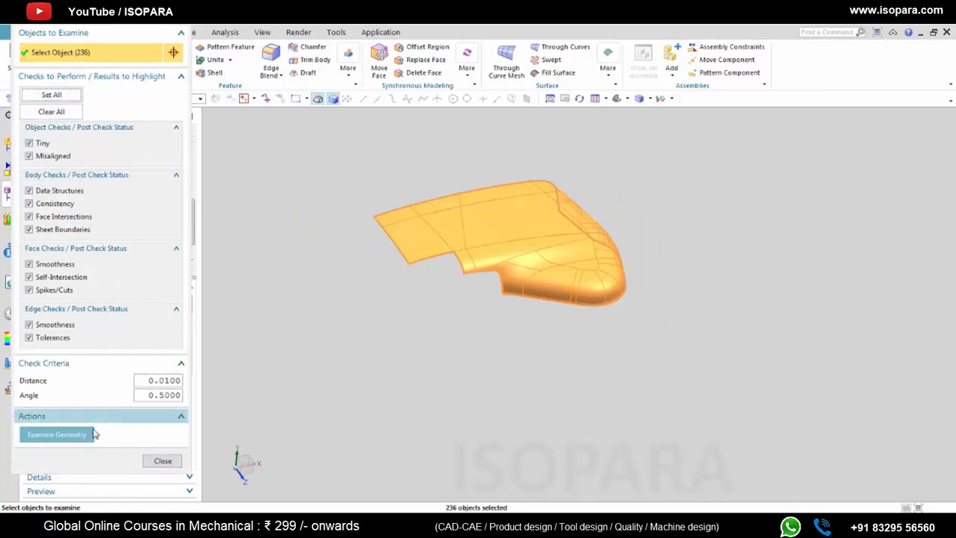
click(60, 434)
scroll(530, 267, up, 2)
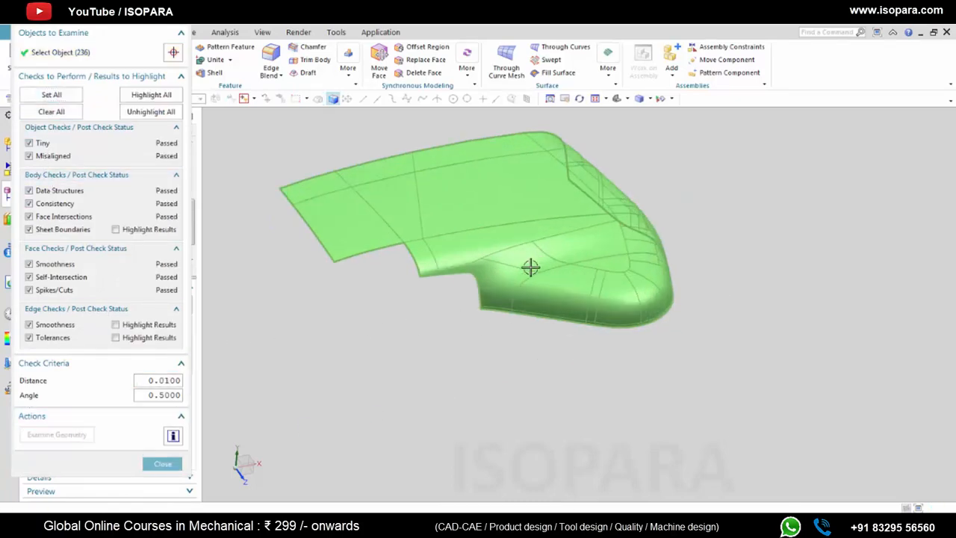
Step: Highlight the Sheet Boundaries results and inspect the model's rounded front and side for interior open edges
click(125, 230)
middle_drag(512, 284, 657, 316)
scroll(664, 307, up, 2)
scroll(641, 324, up, 1)
shift+middle_drag(682, 258, 715, 260)
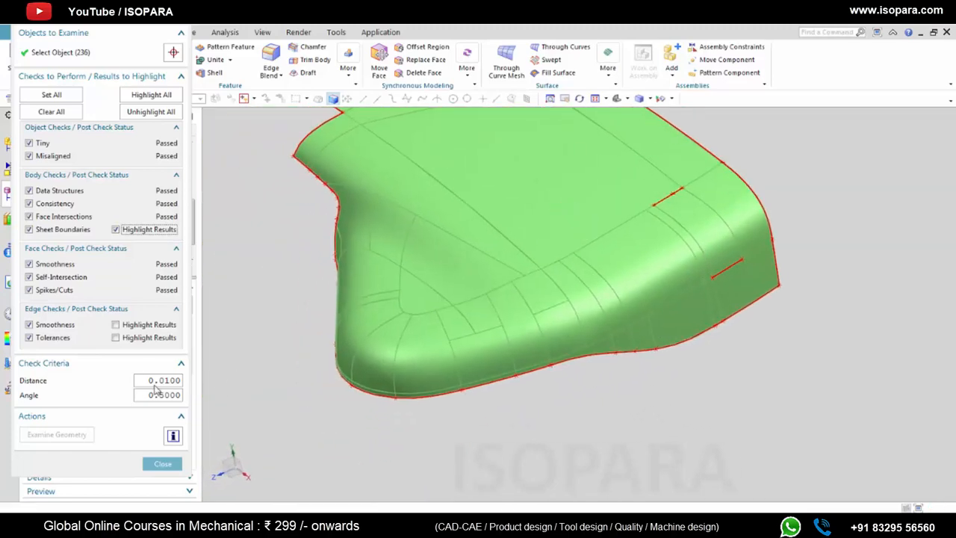
Step: Highlight the edge Smoothness and Tolerances results one after the other, then close the geometry examination
click(116, 324)
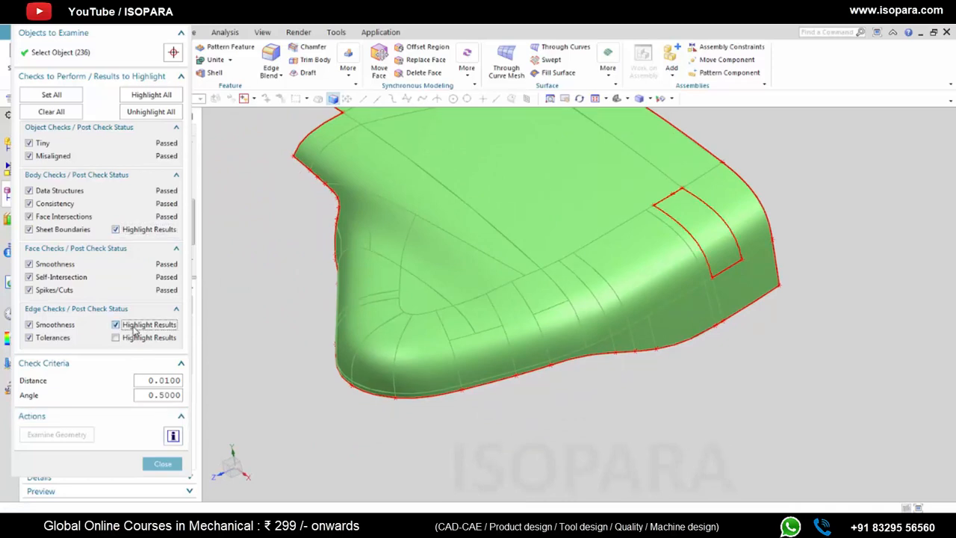
click(133, 326)
click(138, 338)
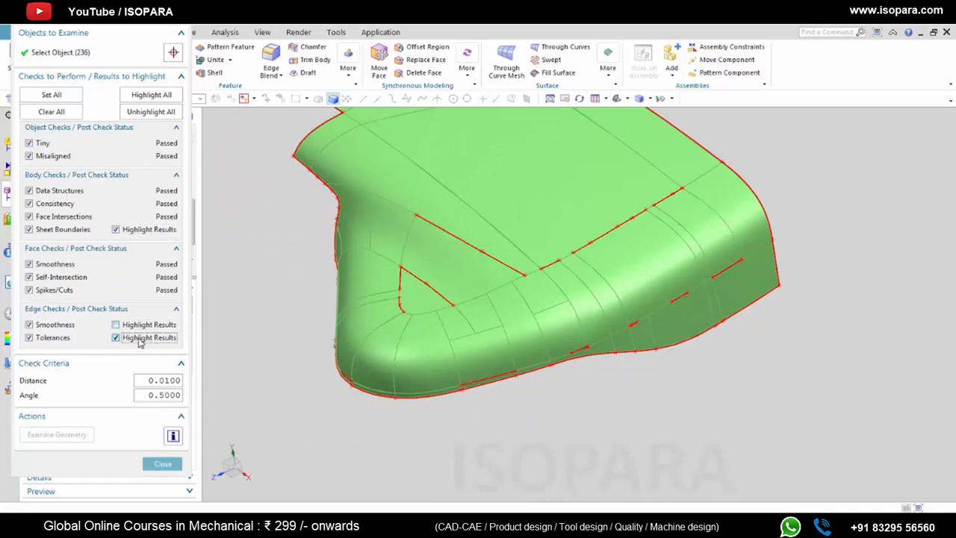
click(138, 338)
middle_drag(511, 325, 662, 326)
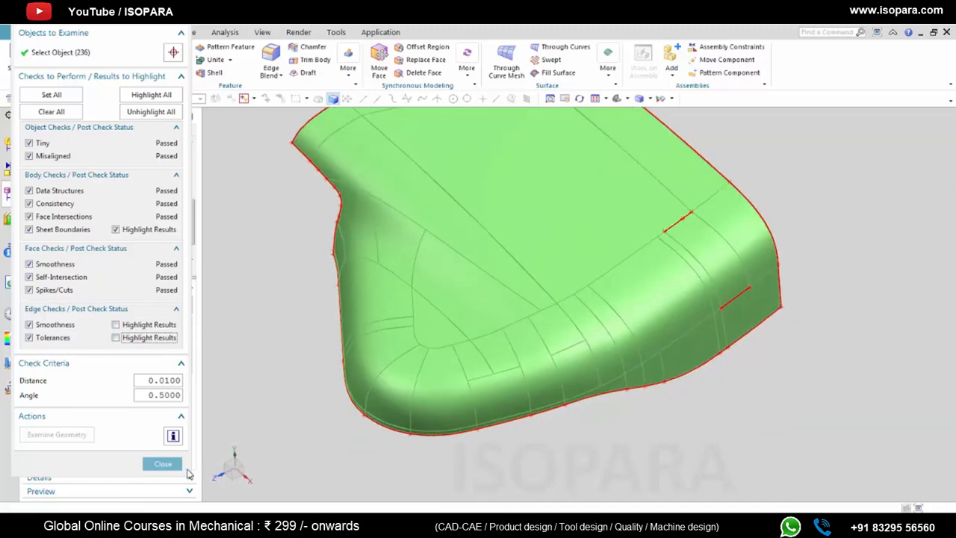
click(162, 464)
Step: Edit Through Curve Mesh (44), the patch bordered by open edges on the rounded side, and set its intersection tolerance to 0.03
scroll(676, 362, up, 3)
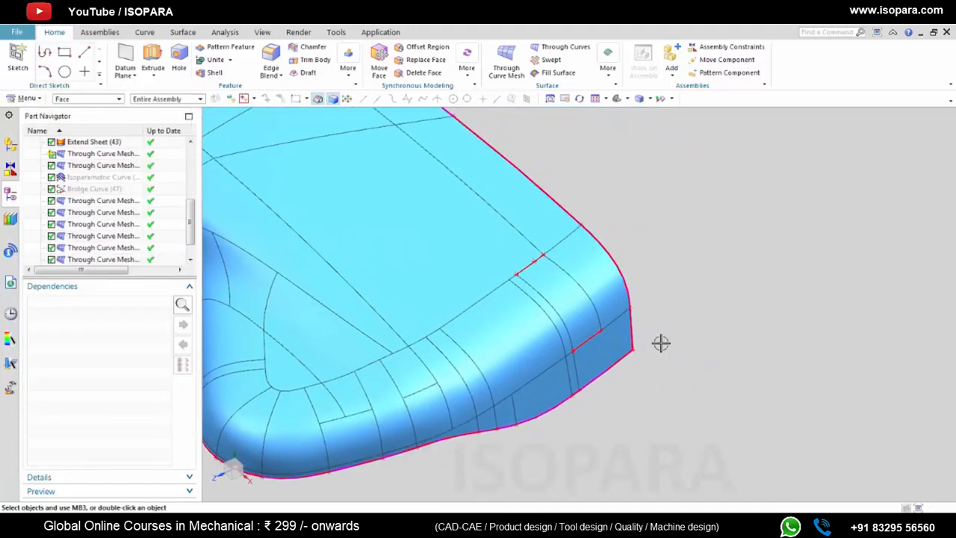
scroll(661, 342, down, 2)
shift+middle_drag(632, 323, 697, 356)
scroll(762, 348, up, 4)
scroll(478, 288, down, 3)
drag(192, 228, 231, 199)
click(111, 225)
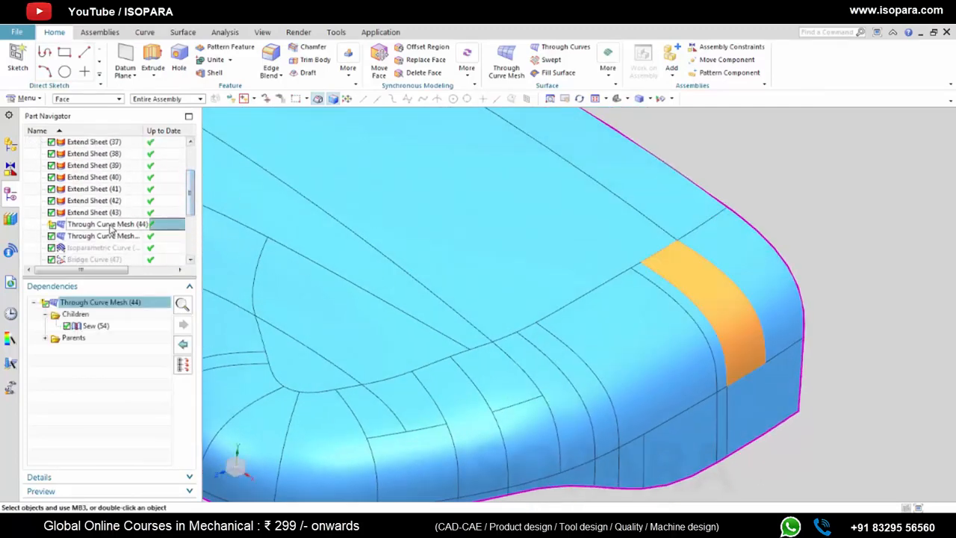
double_click(115, 225)
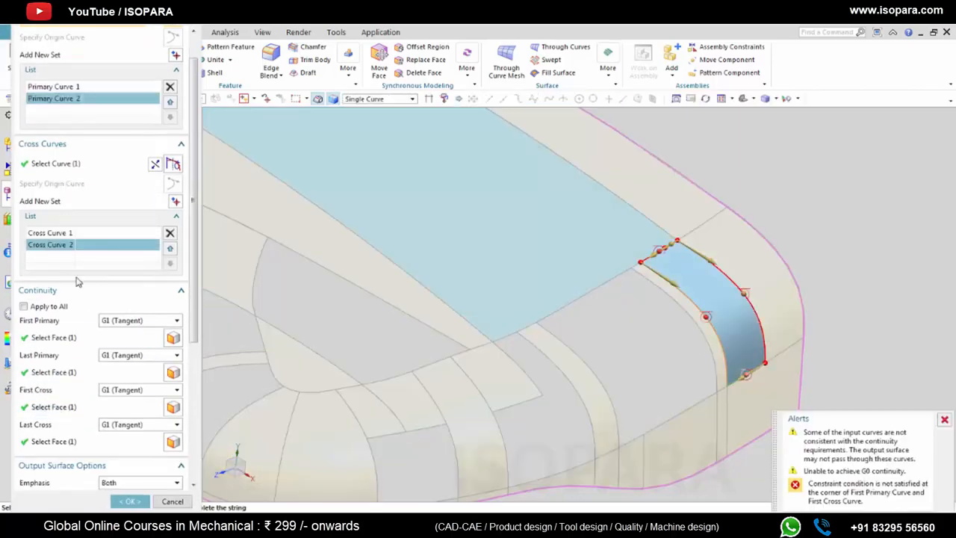
scroll(149, 448, down, 5)
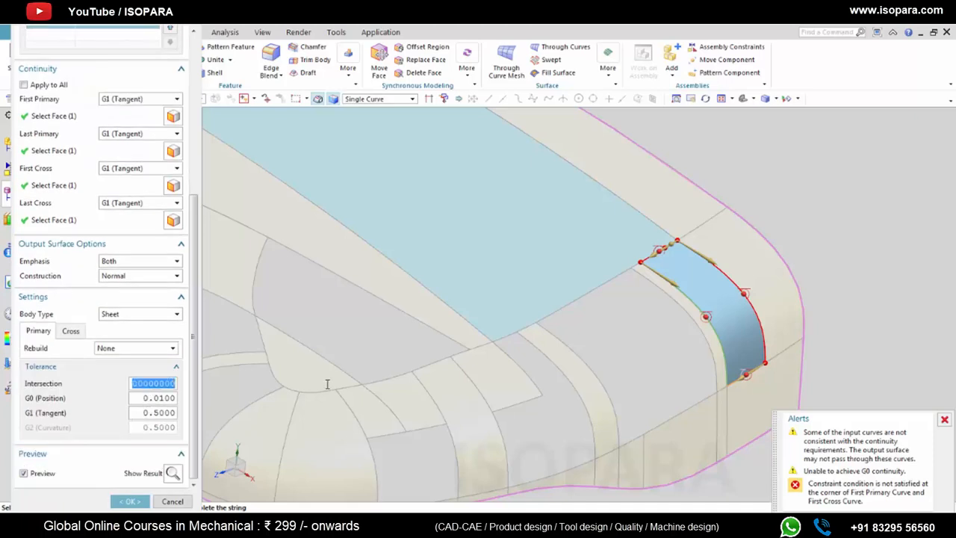
text(0.03)
key(Return)
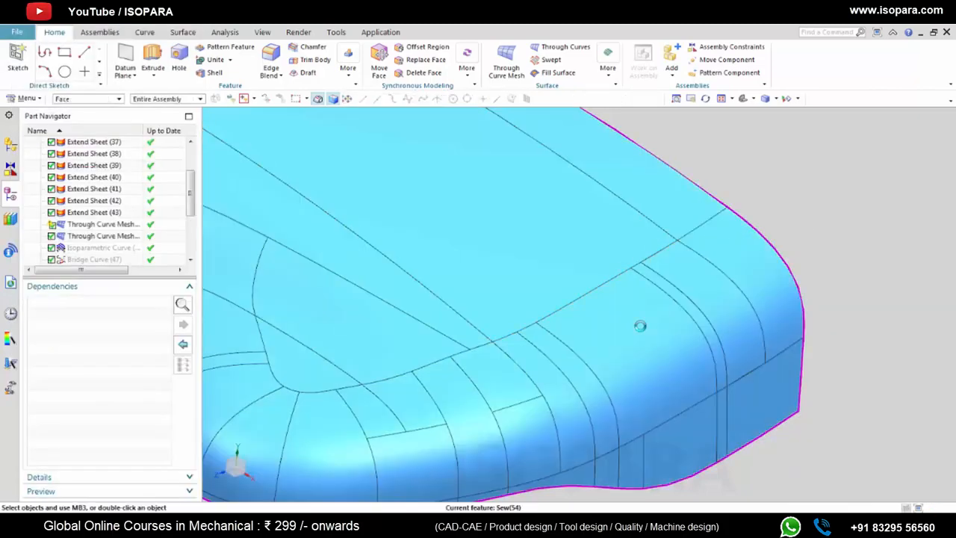
Step: Inspect the updated sewn sheet body and its patched rounded side for any remaining interior open edges
scroll(638, 327, down, 5)
mouse_move(637, 329)
middle_down()
mouse_move(640, 321)
mouse_move(683, 352)
mouse_move(635, 335)
mouse_move(627, 345)
middle_up()
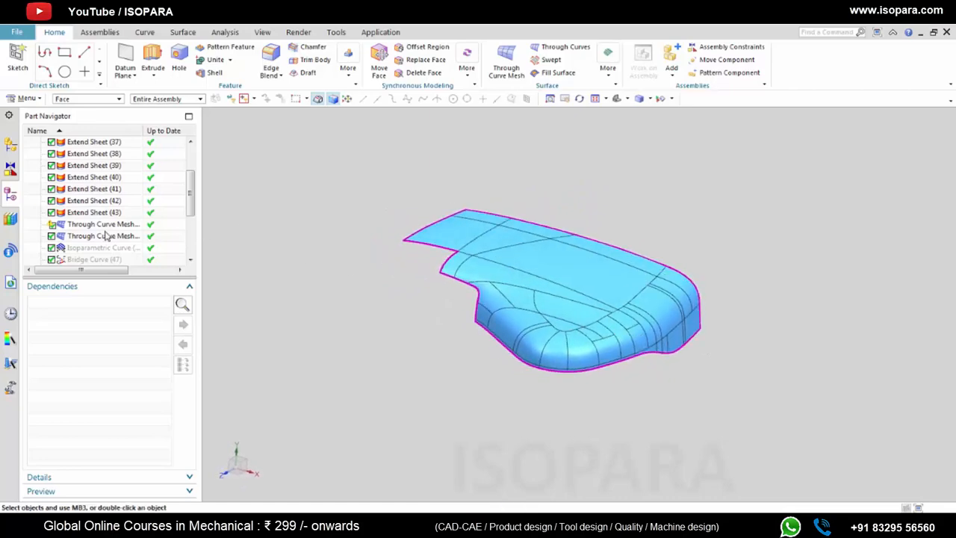
scroll(107, 253, down, 3)
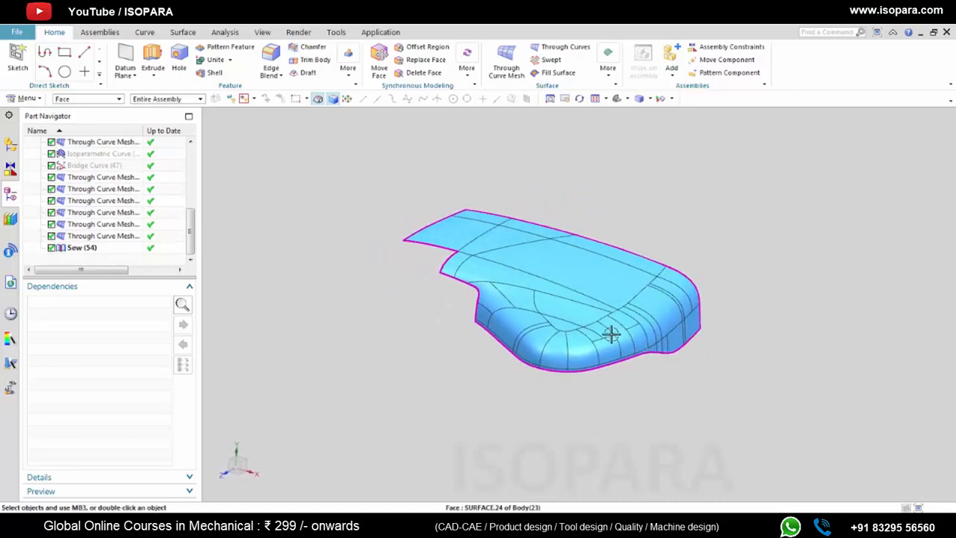
scroll(608, 340, up, 5)
scroll(595, 338, down, 5)
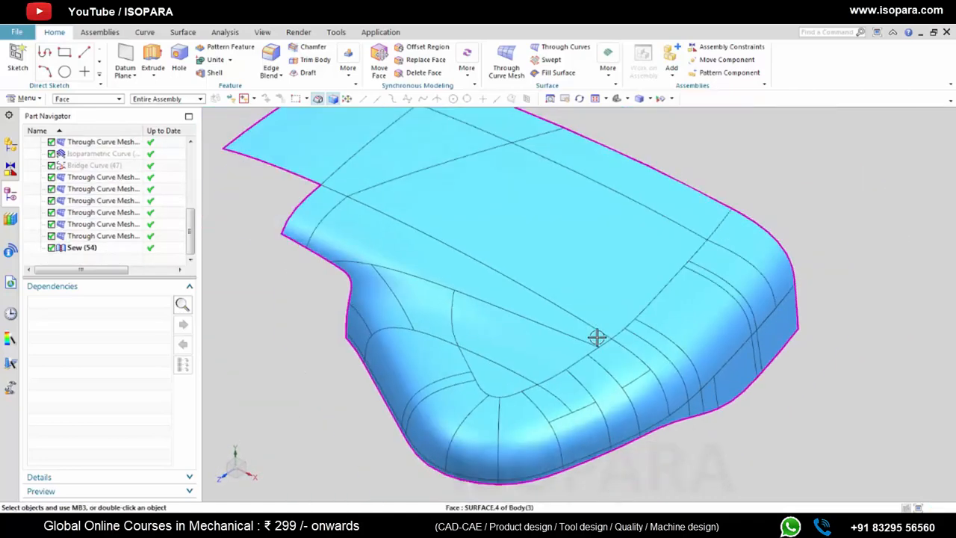
mouse_move(597, 337)
middle_down()
mouse_move(591, 363)
mouse_move(605, 332)
mouse_move(597, 336)
middle_up()
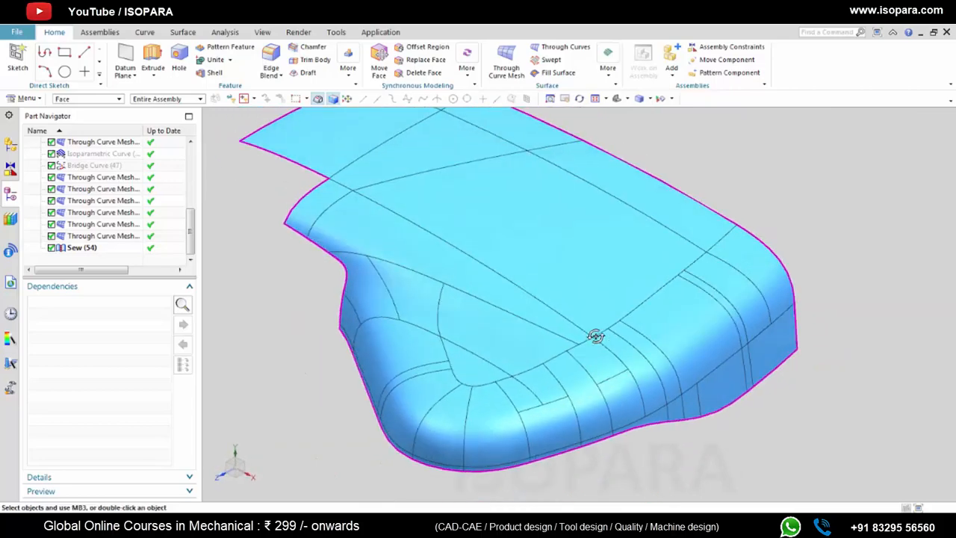
scroll(596, 337, down, 3)
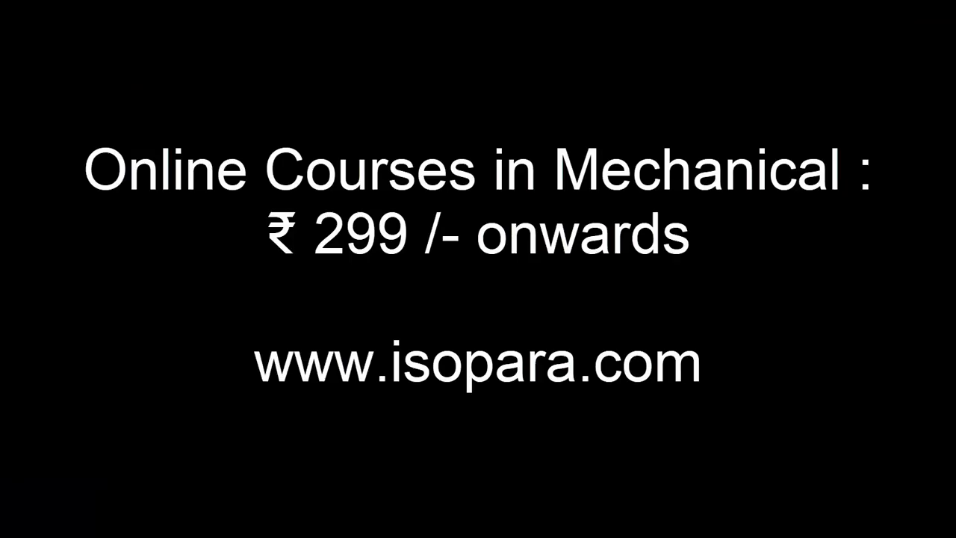